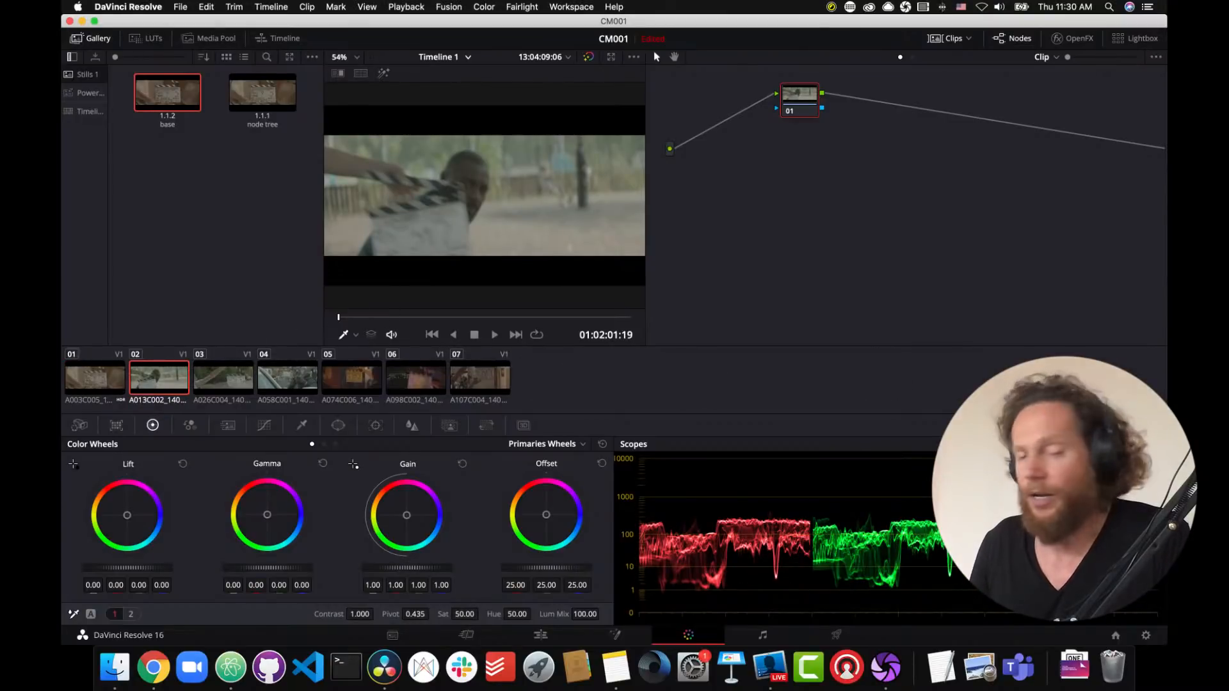
Step: Go through all seven timeline clips to examine their flat log images and scopes, ending on clip 01
{"action": "left_click", "coordinate": [111, 384]}
{"action": "left_click", "coordinate": [179, 383]}
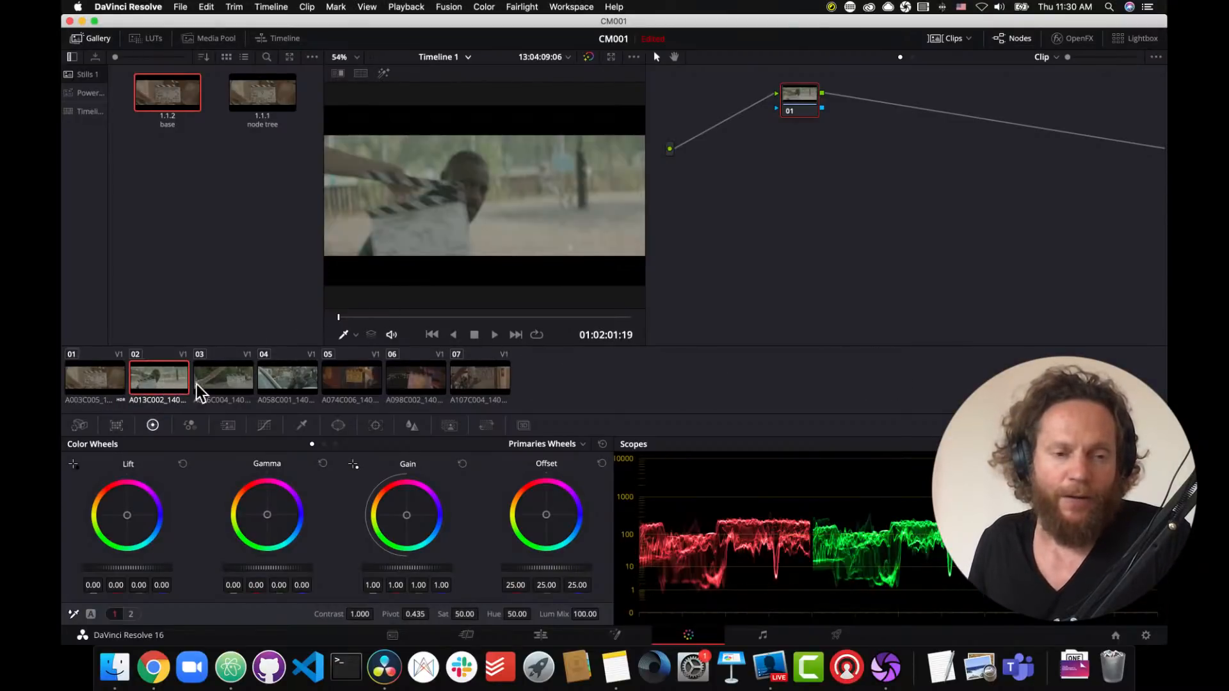
{"action": "left_click", "coordinate": [217, 378]}
{"action": "left_click", "coordinate": [288, 379]}
{"action": "left_click", "coordinate": [344, 376]}
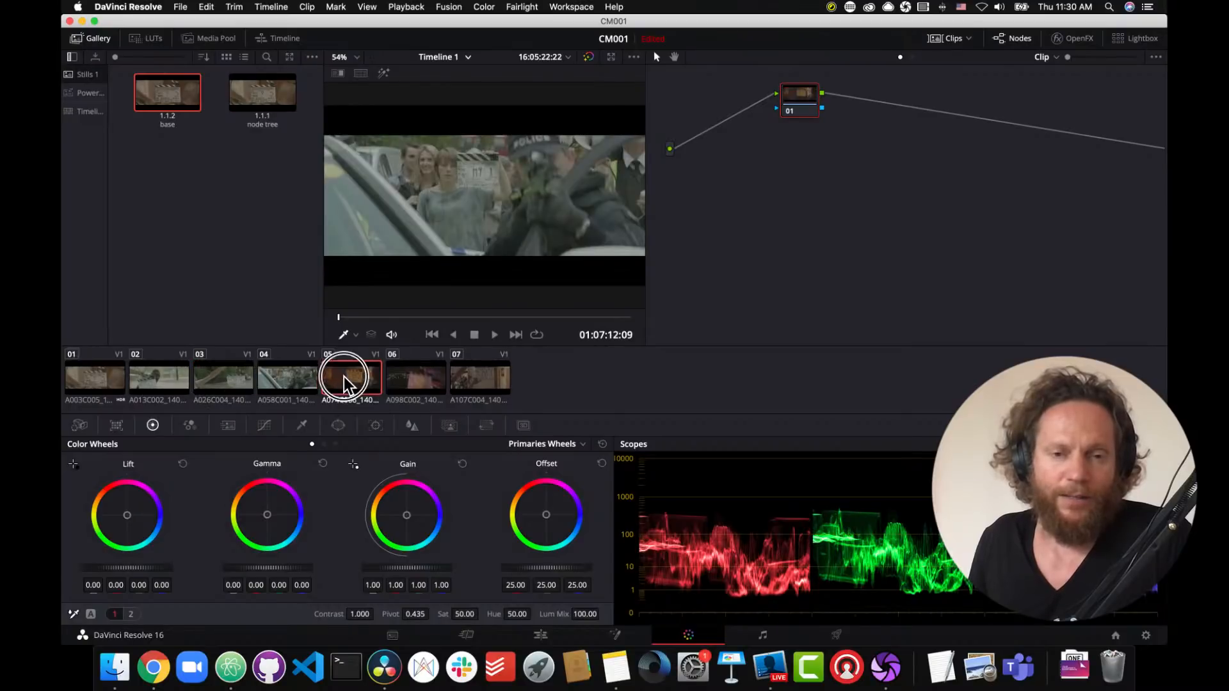
{"action": "left_click", "coordinate": [420, 380]}
{"action": "left_click", "coordinate": [488, 383]}
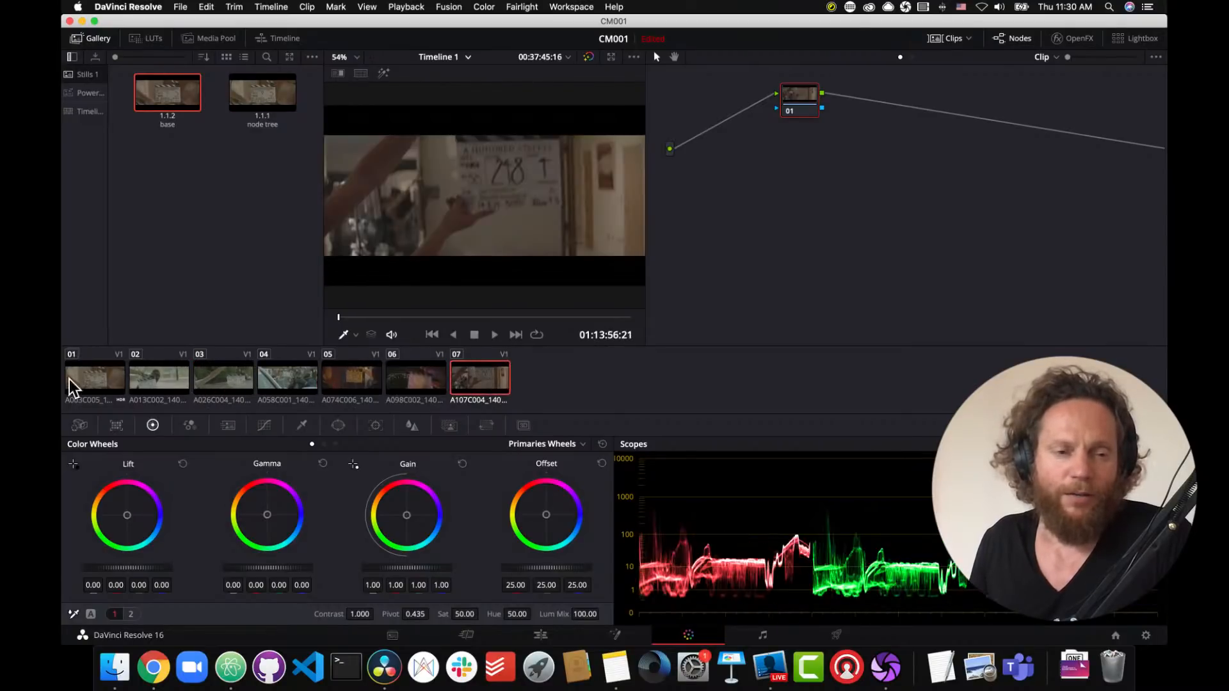
{"action": "left_click", "coordinate": [99, 386]}
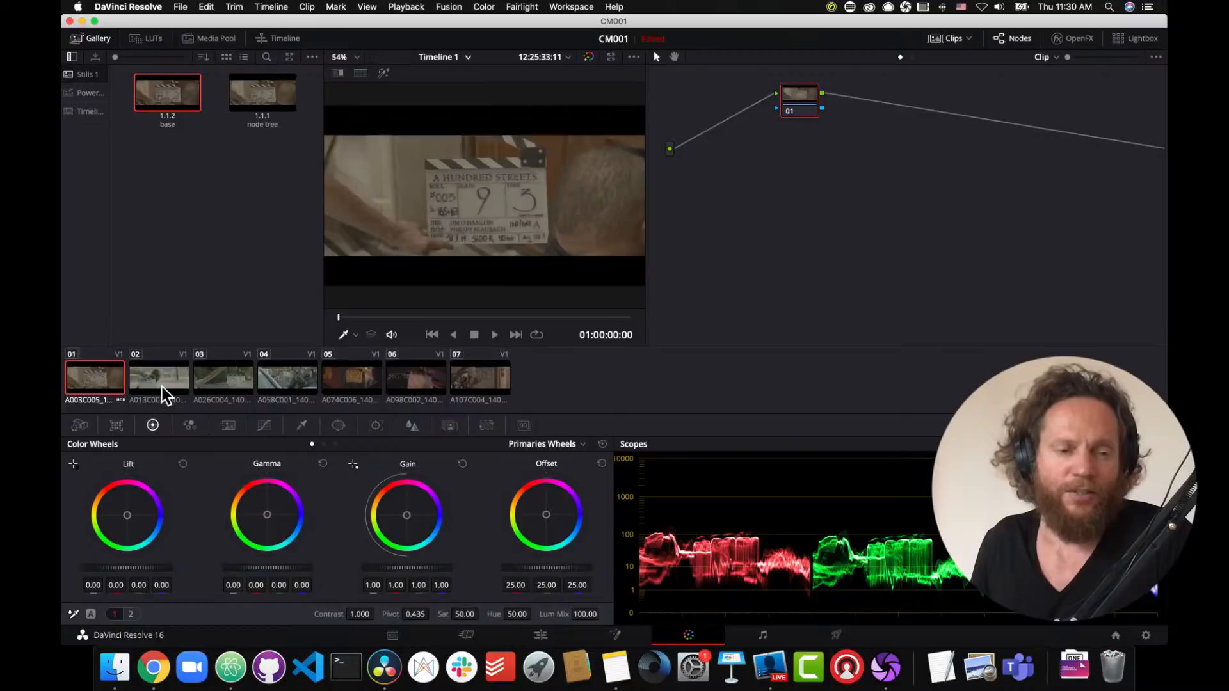
Step: Scrub further into clip 02 to examine the shot, view the remaining clips again and return to clip 01
{"action": "left_click", "coordinate": [162, 386]}
{"action": "left_click", "coordinate": [217, 377]}
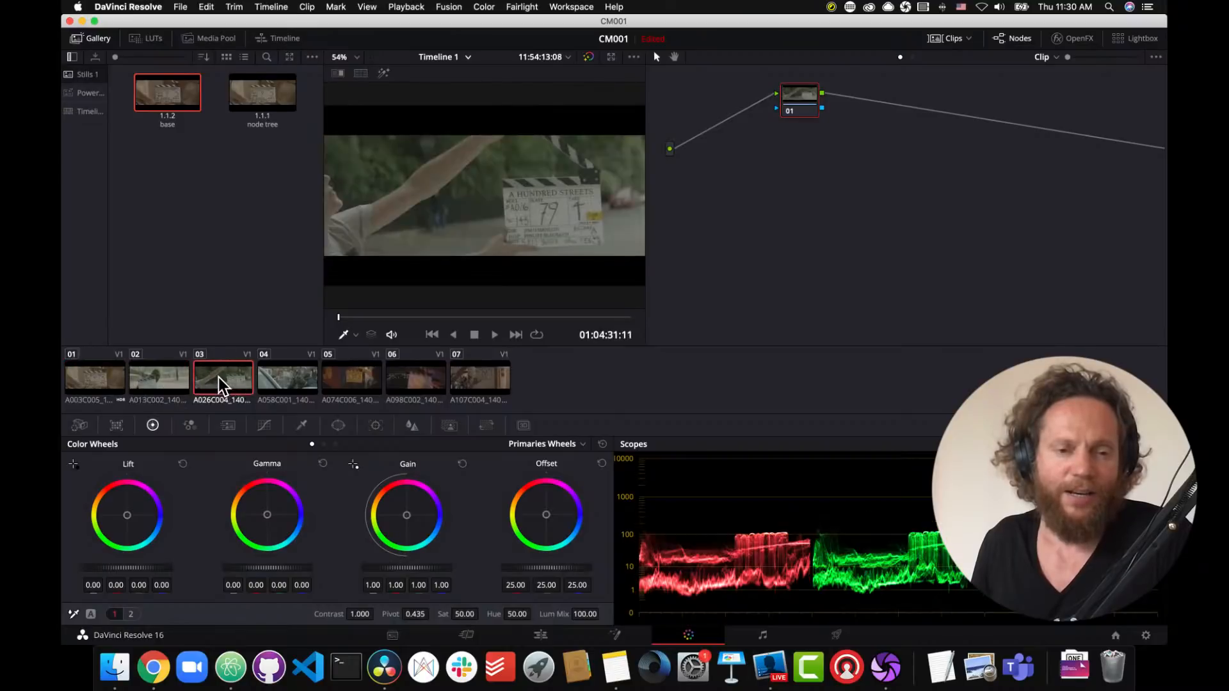
{"action": "left_click", "coordinate": [170, 389]}
{"action": "left_click_drag", "start_coordinate": [394, 318], "coordinate": [421, 322]}
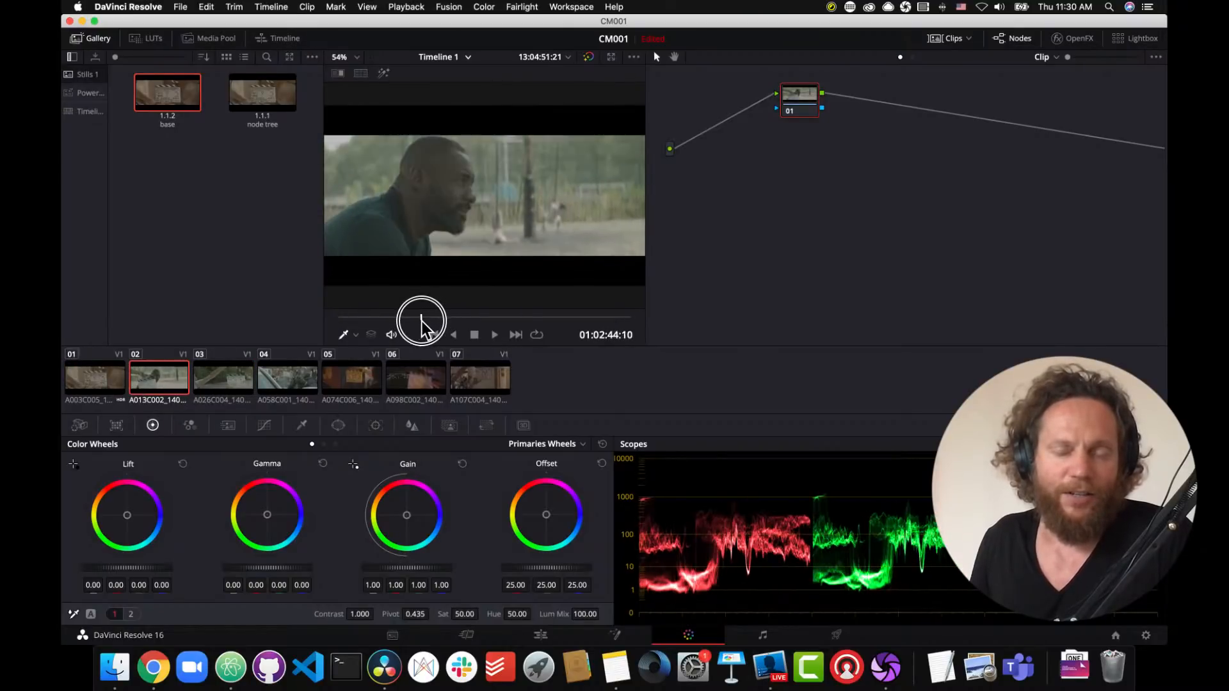
{"action": "left_click", "coordinate": [262, 383]}
{"action": "left_click", "coordinate": [344, 378]}
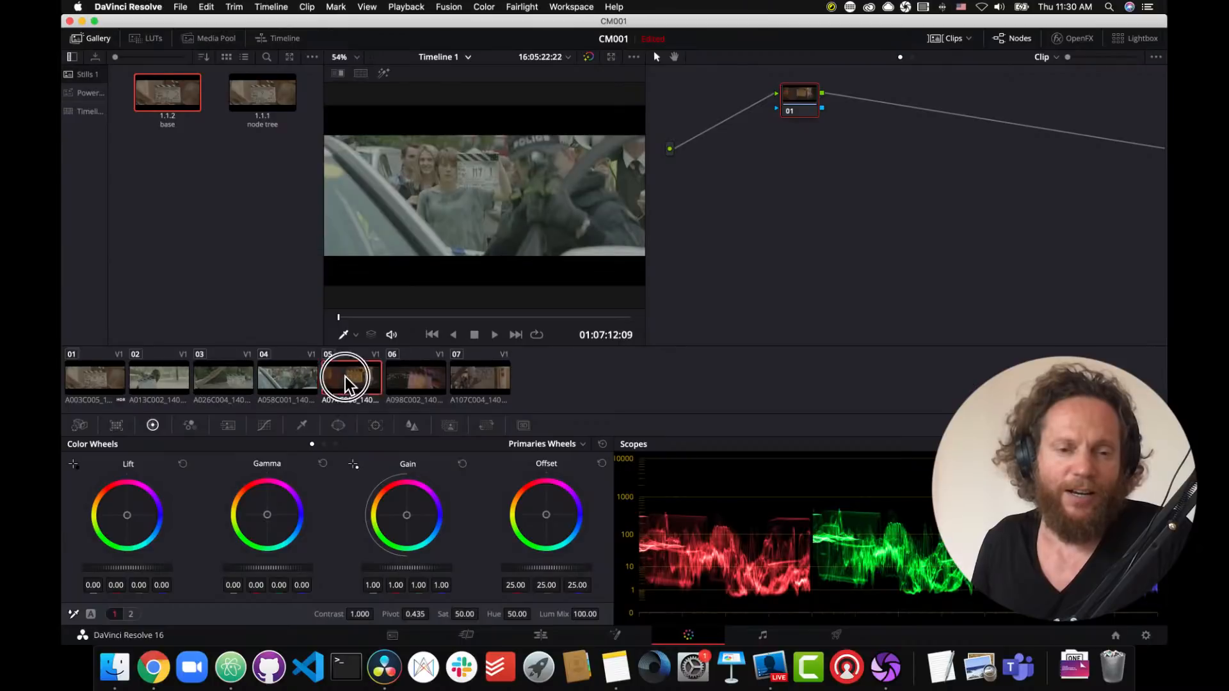
{"action": "left_click", "coordinate": [422, 379]}
{"action": "left_click", "coordinate": [486, 382]}
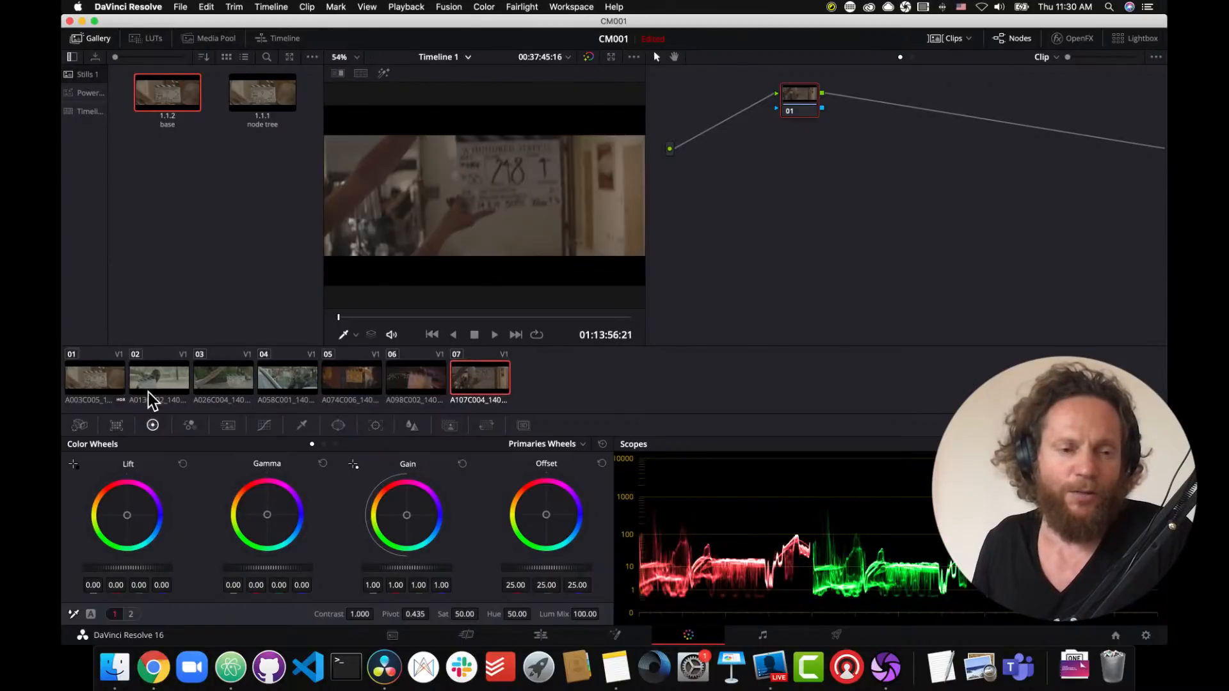
{"action": "left_click", "coordinate": [87, 383]}
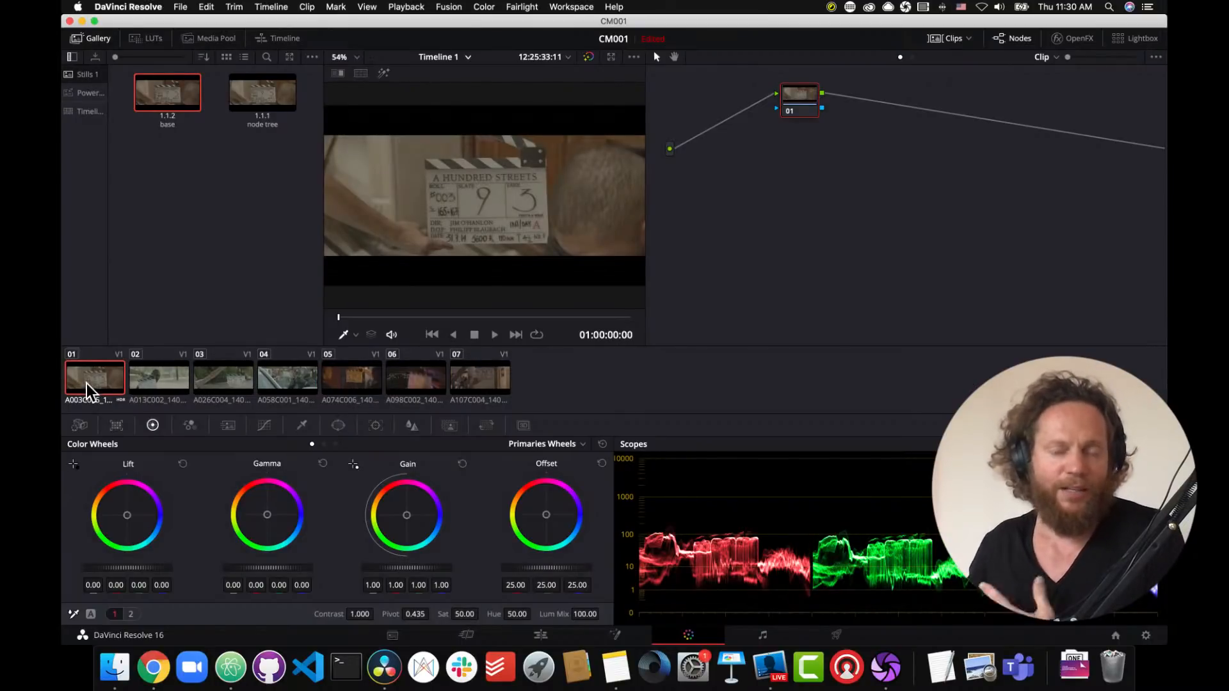
Step: Compare the log images of clips 02 to 07 once more and go back to clip 01
{"action": "left_click", "coordinate": [165, 382]}
{"action": "left_click", "coordinate": [214, 379]}
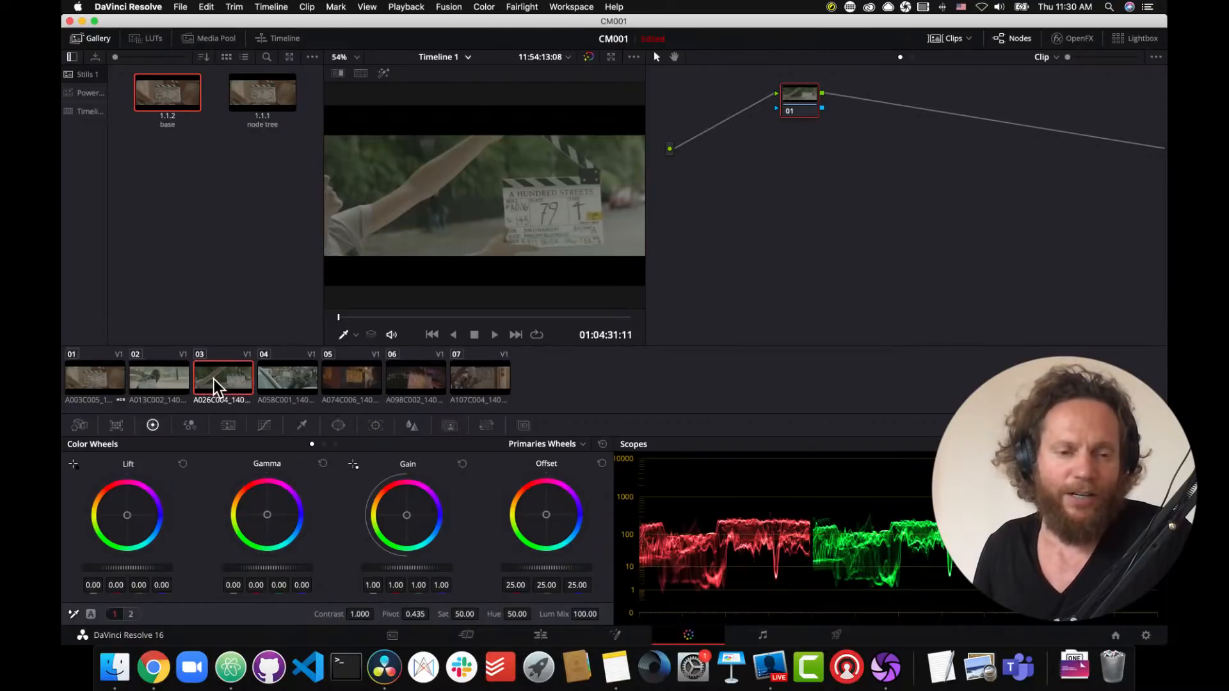
{"action": "left_click", "coordinate": [282, 376]}
{"action": "left_click", "coordinate": [343, 380]}
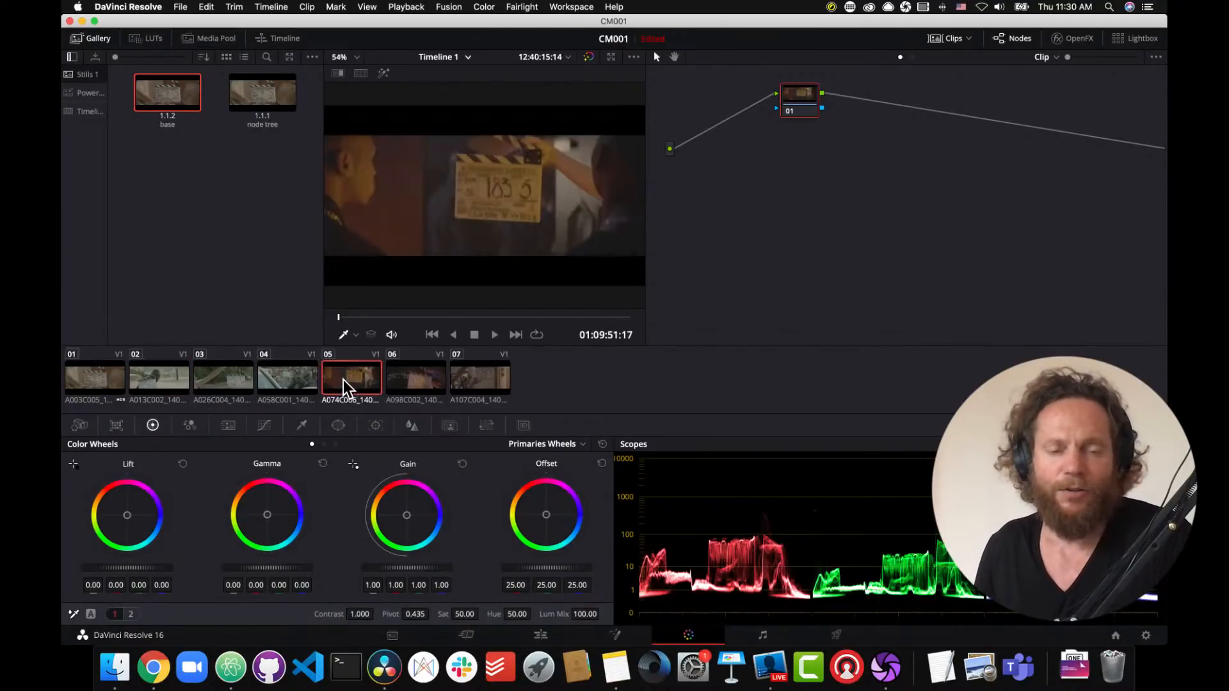
{"action": "left_click", "coordinate": [405, 378]}
{"action": "left_click", "coordinate": [470, 375]}
{"action": "left_click", "coordinate": [95, 375]}
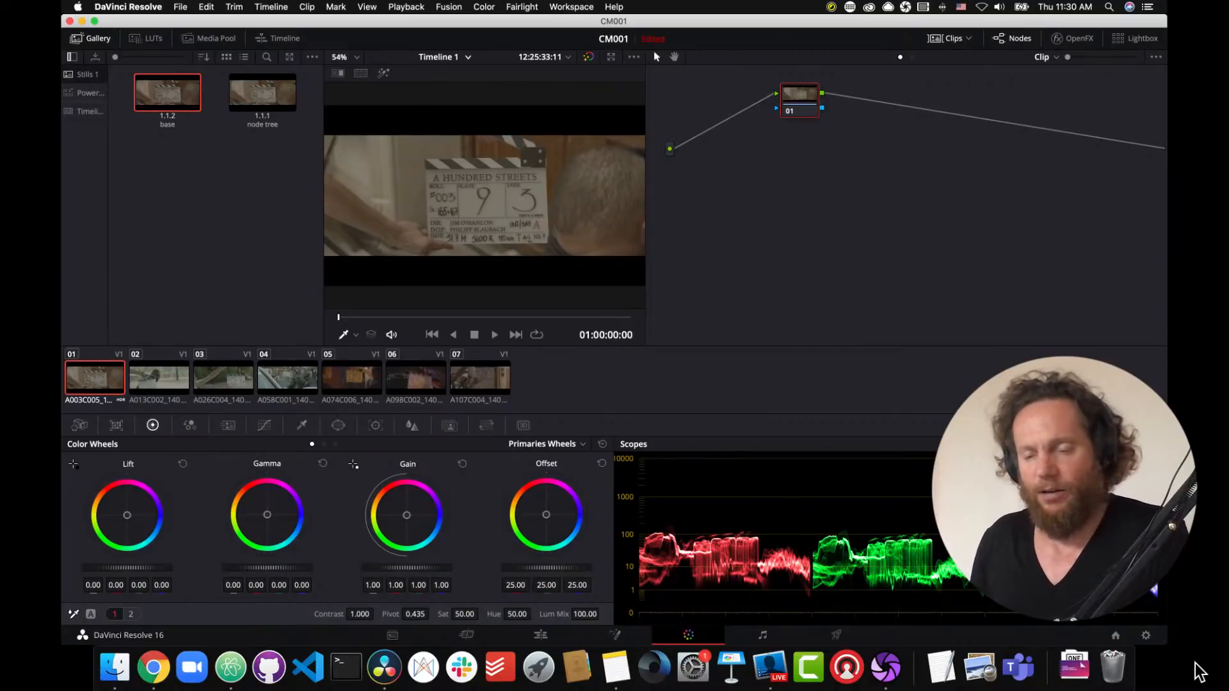
Step: In the project's color management settings, set the color science to DaVinci YRGB Color Managed and the timeline color space to ARRI Log C
{"action": "left_click", "coordinate": [1145, 636]}
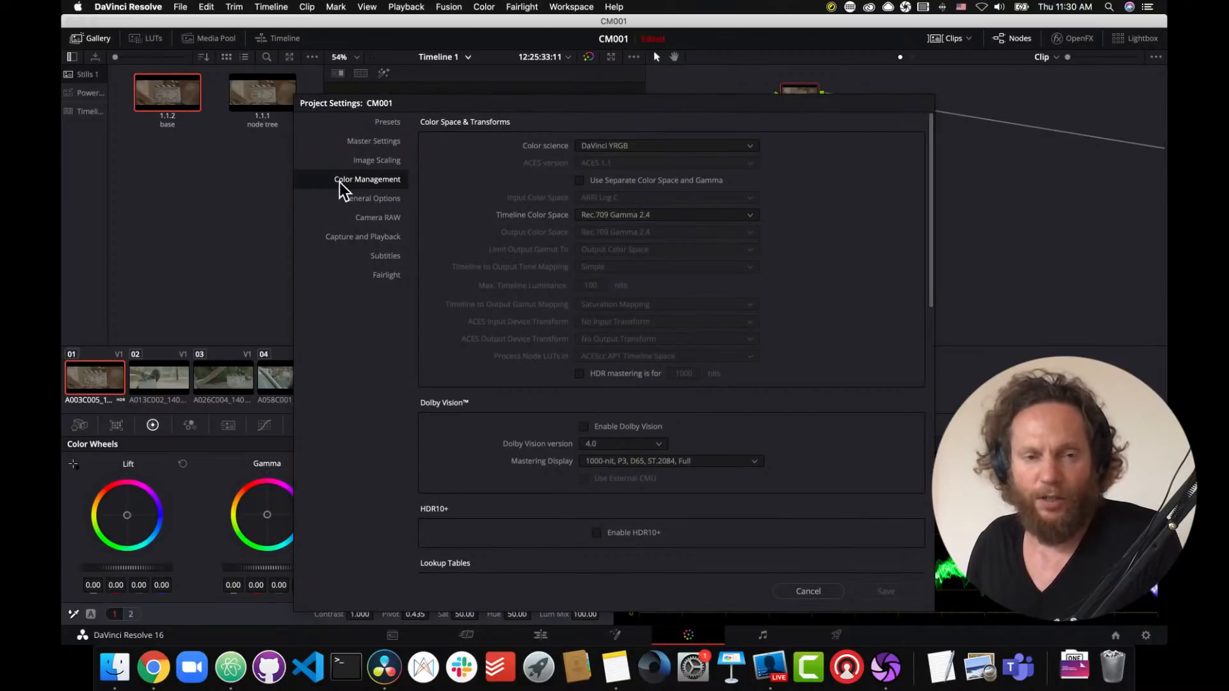
{"action": "left_click", "coordinate": [749, 147]}
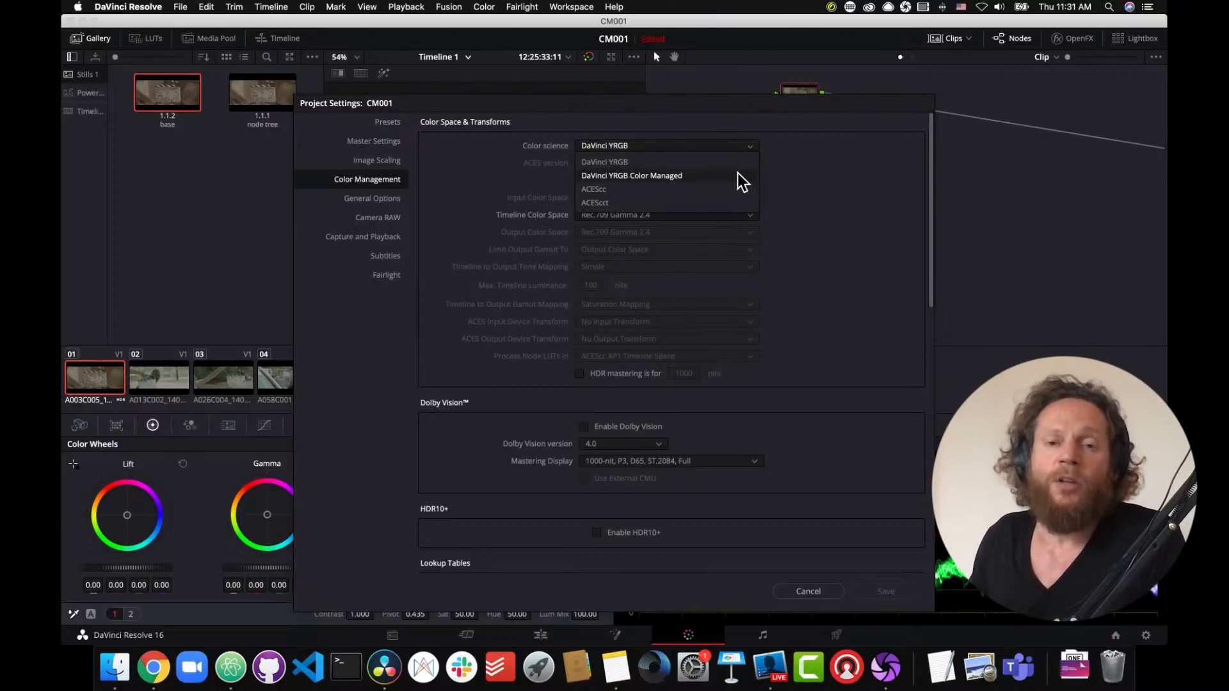
{"action": "left_click", "coordinate": [616, 178]}
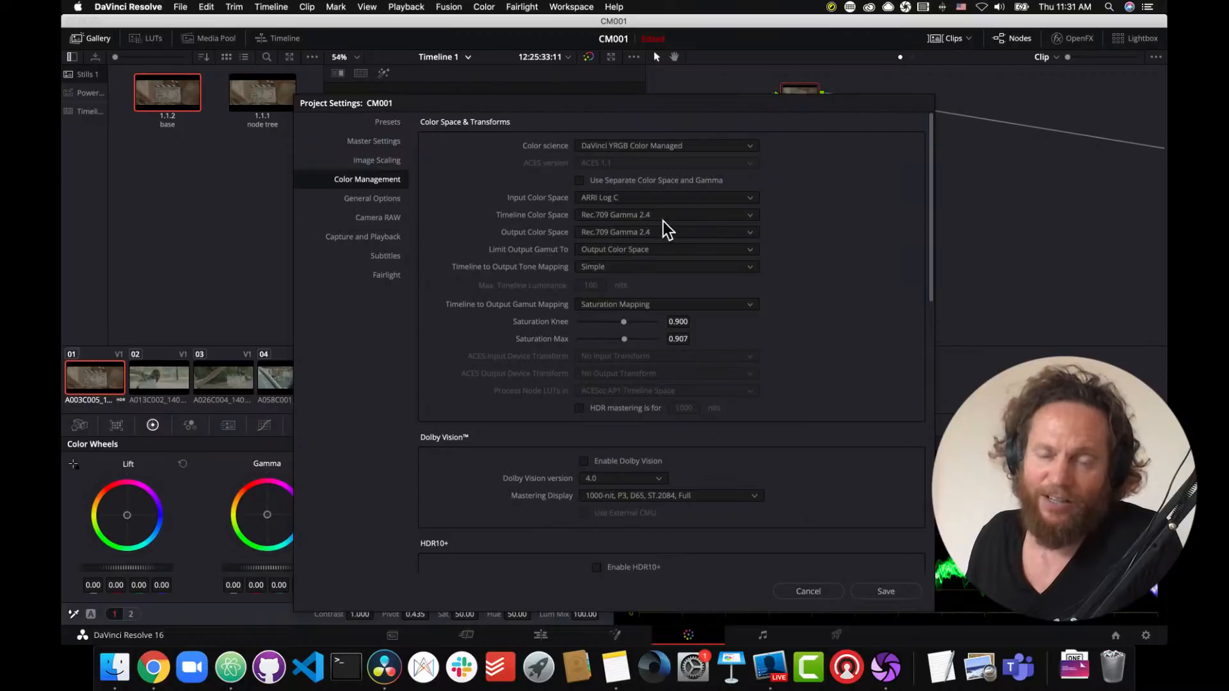
{"action": "left_click", "coordinate": [747, 217]}
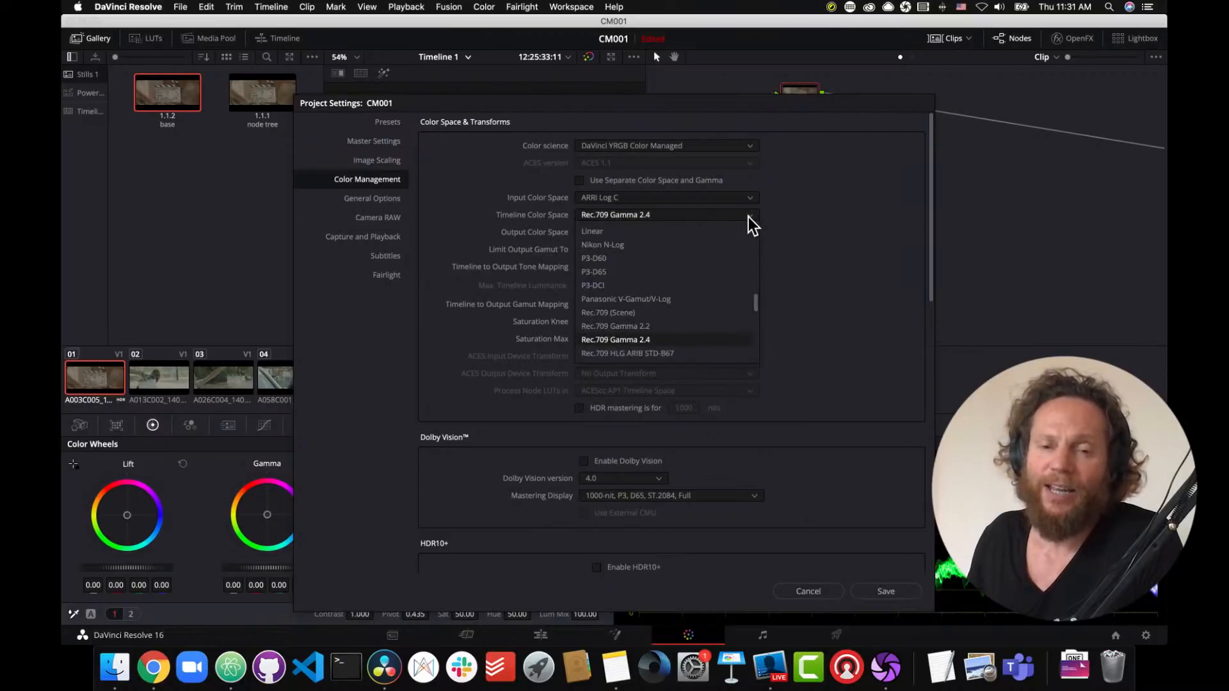
{"action": "left_click_drag", "start_coordinate": [755, 306], "coordinate": [755, 215]}
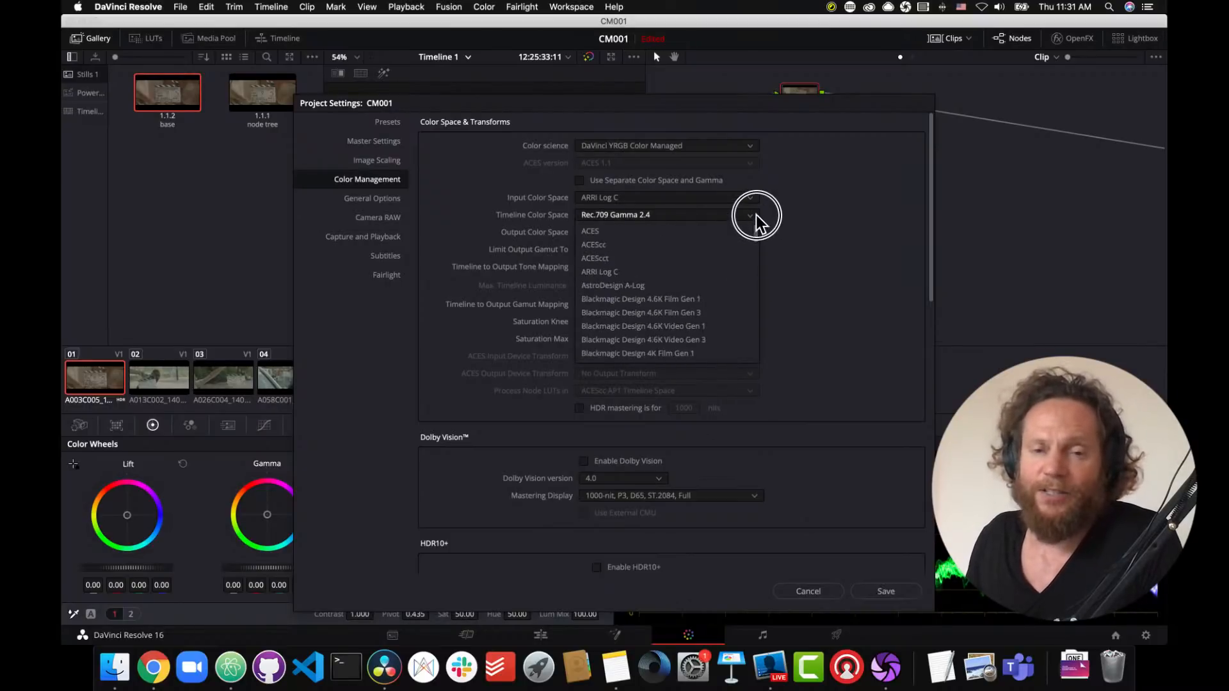
{"action": "left_click", "coordinate": [738, 271]}
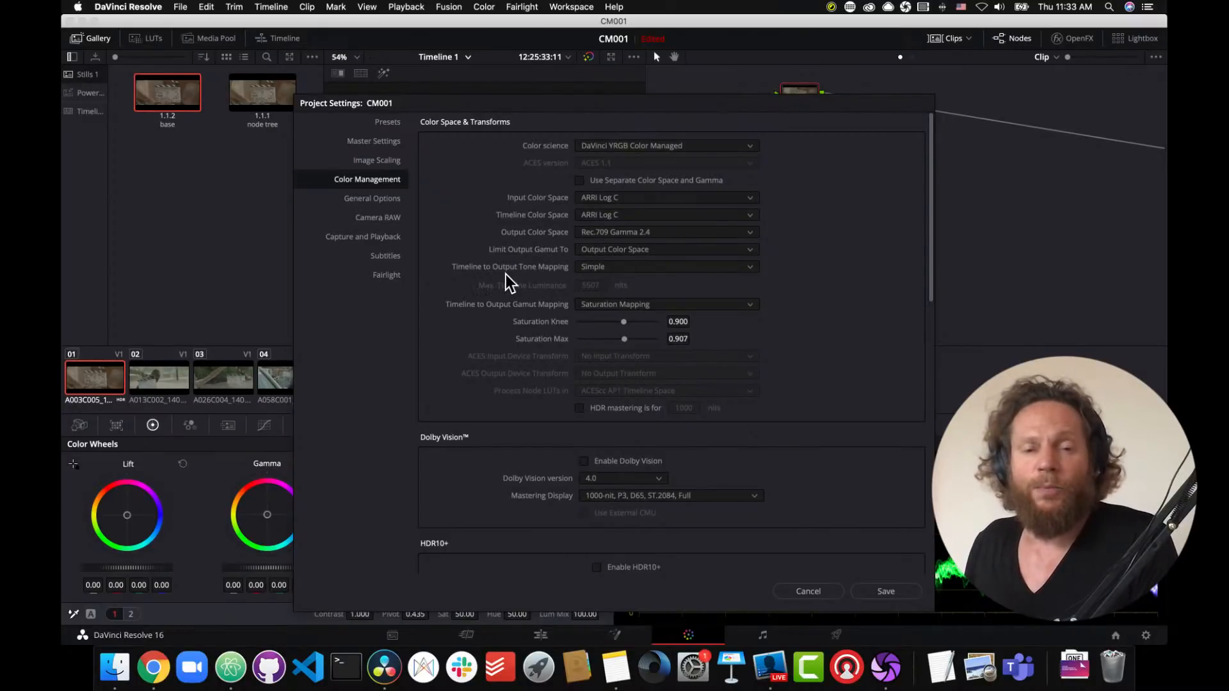
Step: Choose Simple for the timeline to output tone mapping and Saturation Mapping for the timeline to output gamut mapping
{"action": "left_click", "coordinate": [631, 269]}
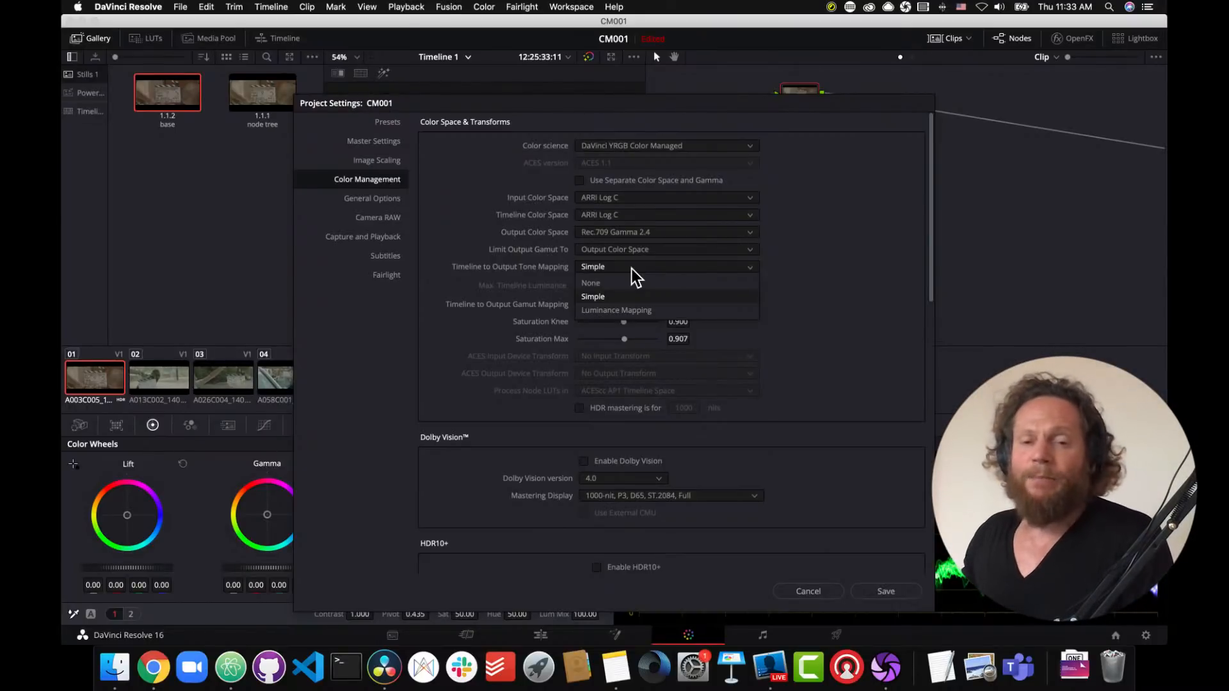
{"action": "left_click", "coordinate": [600, 297]}
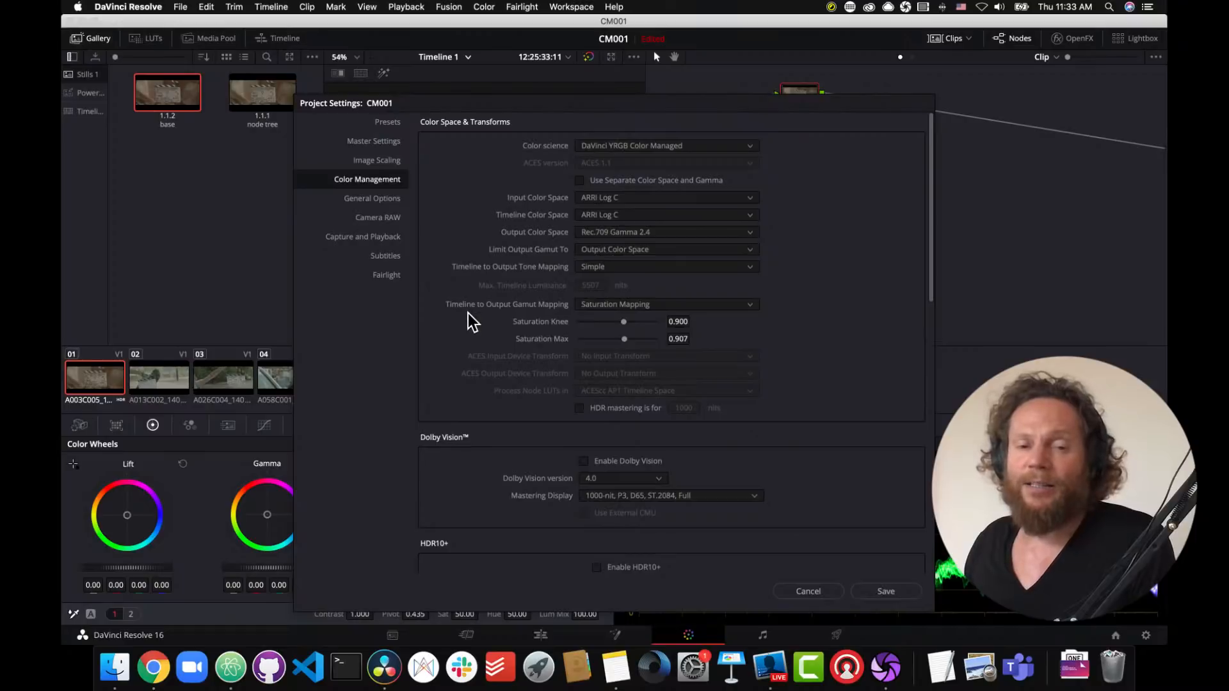
{"action": "left_click", "coordinate": [747, 307]}
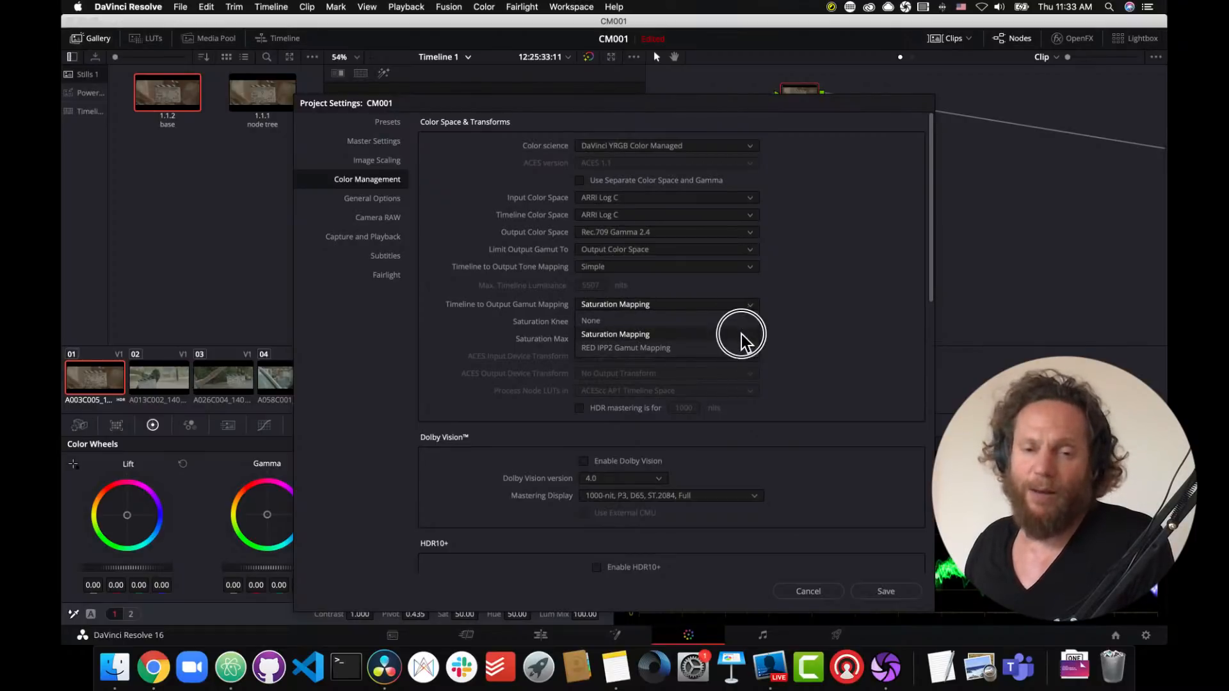
{"action": "left_click", "coordinate": [741, 334]}
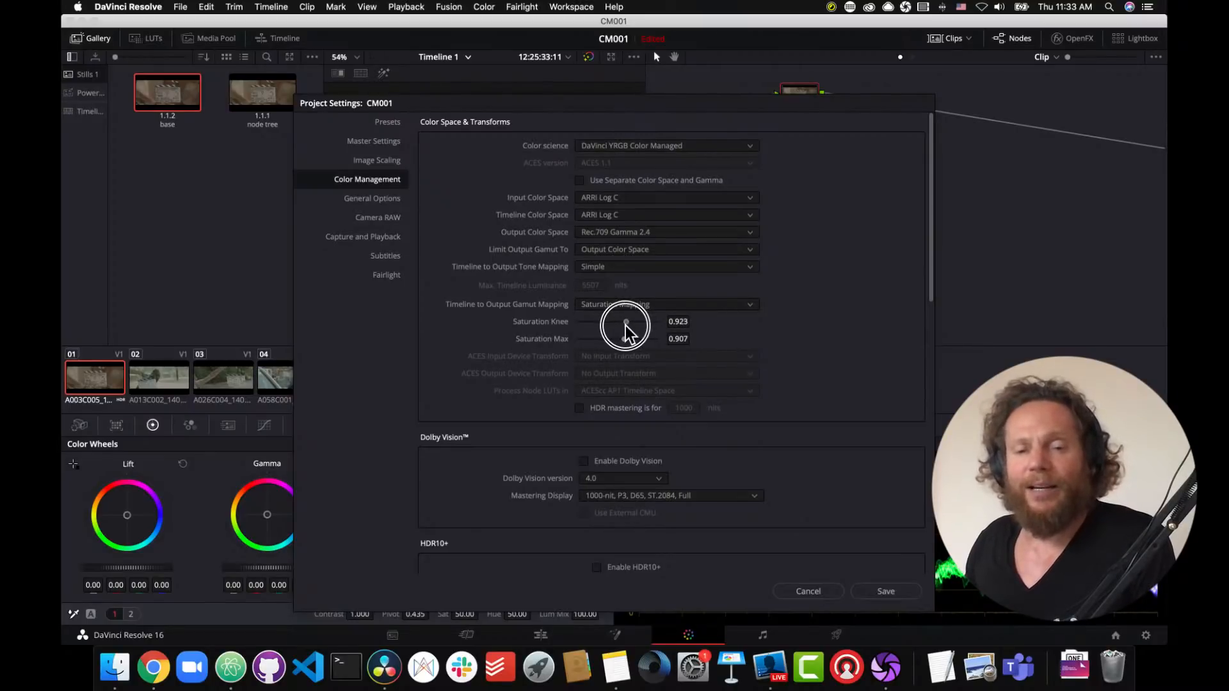
Step: Set the Saturation Knee to 0.826 and save the project settings
{"action": "left_click_drag", "start_coordinate": [626, 325], "coordinate": [614, 325]}
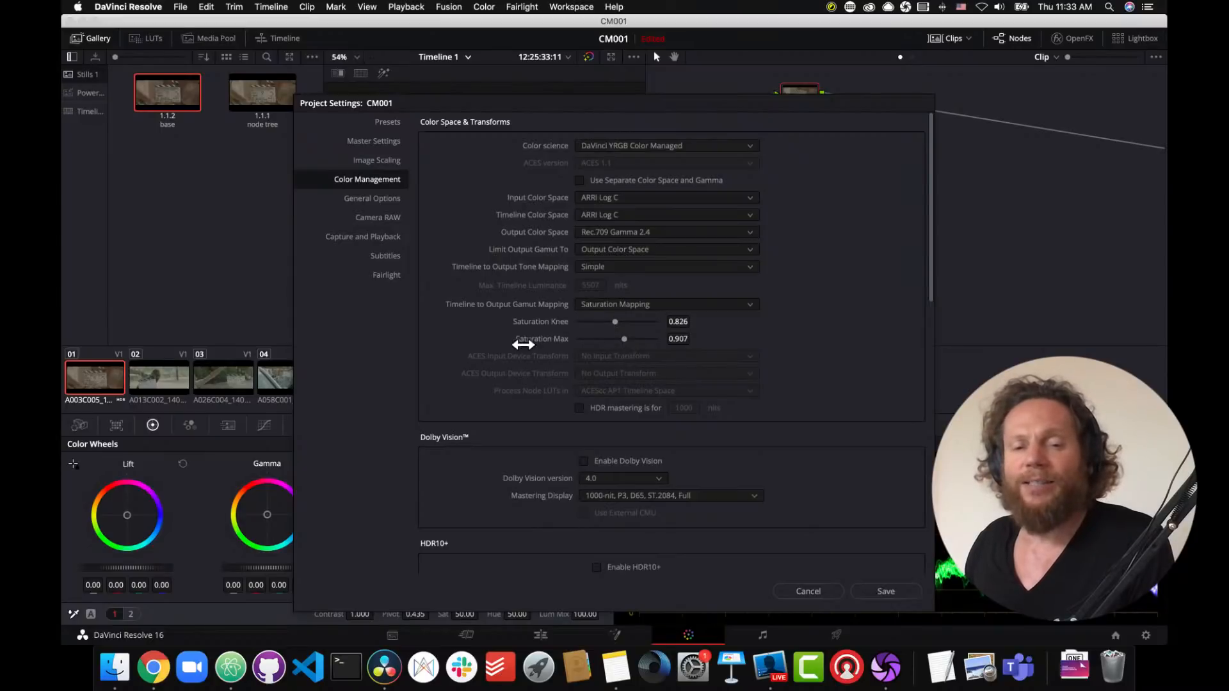
{"action": "left_click_drag", "start_coordinate": [626, 340], "coordinate": [627, 341]}
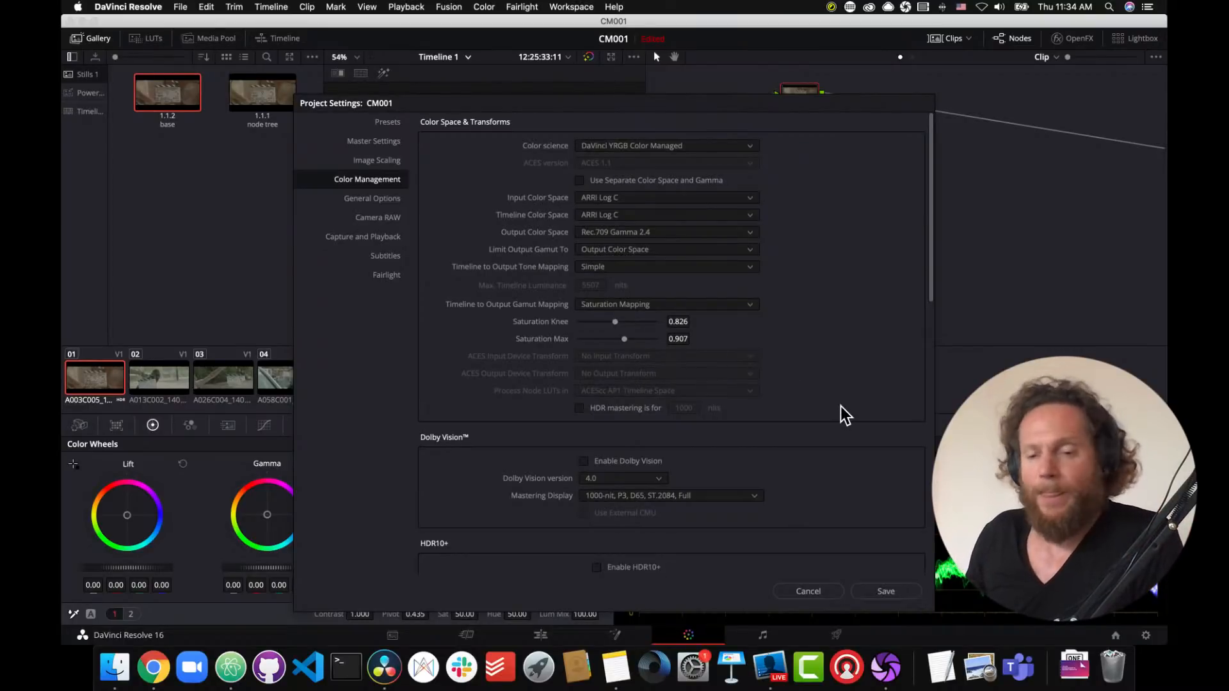
{"action": "left_click", "coordinate": [886, 590]}
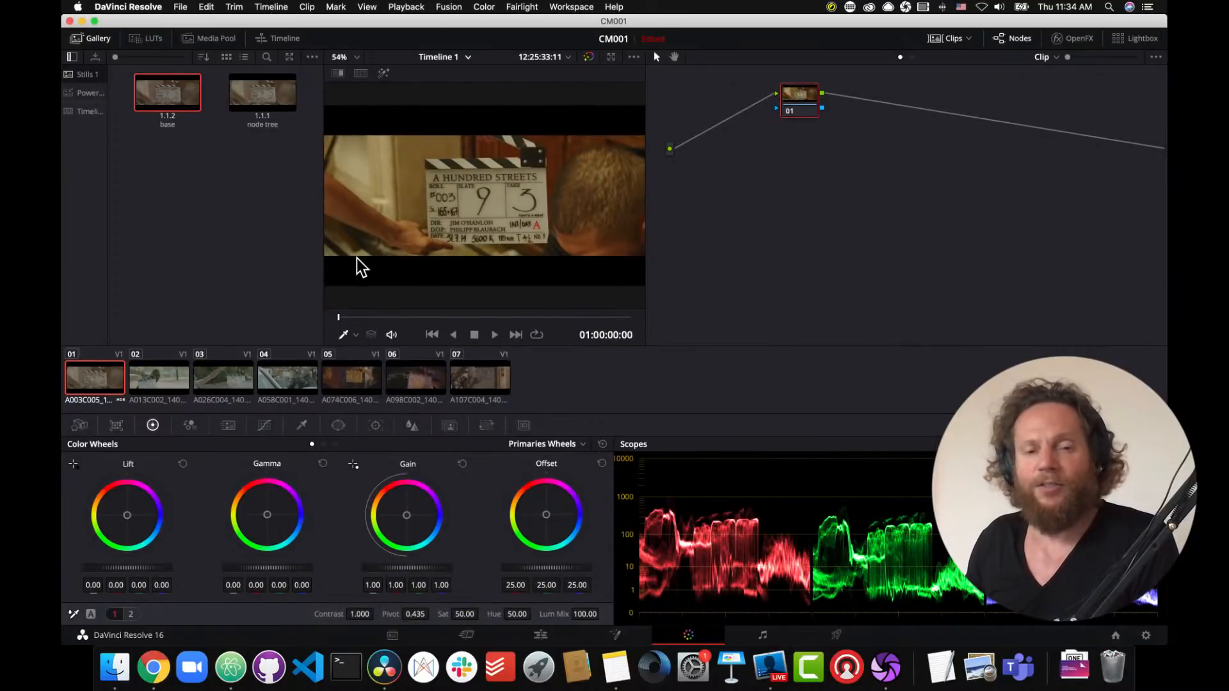
Step: Scrub through clips 01 and 02 to inspect the color-managed image, viewing clip 02 full screen
{"action": "left_click", "coordinate": [355, 316]}
{"action": "left_click_drag", "start_coordinate": [354, 316], "coordinate": [493, 320]}
{"action": "left_click", "coordinate": [163, 381]}
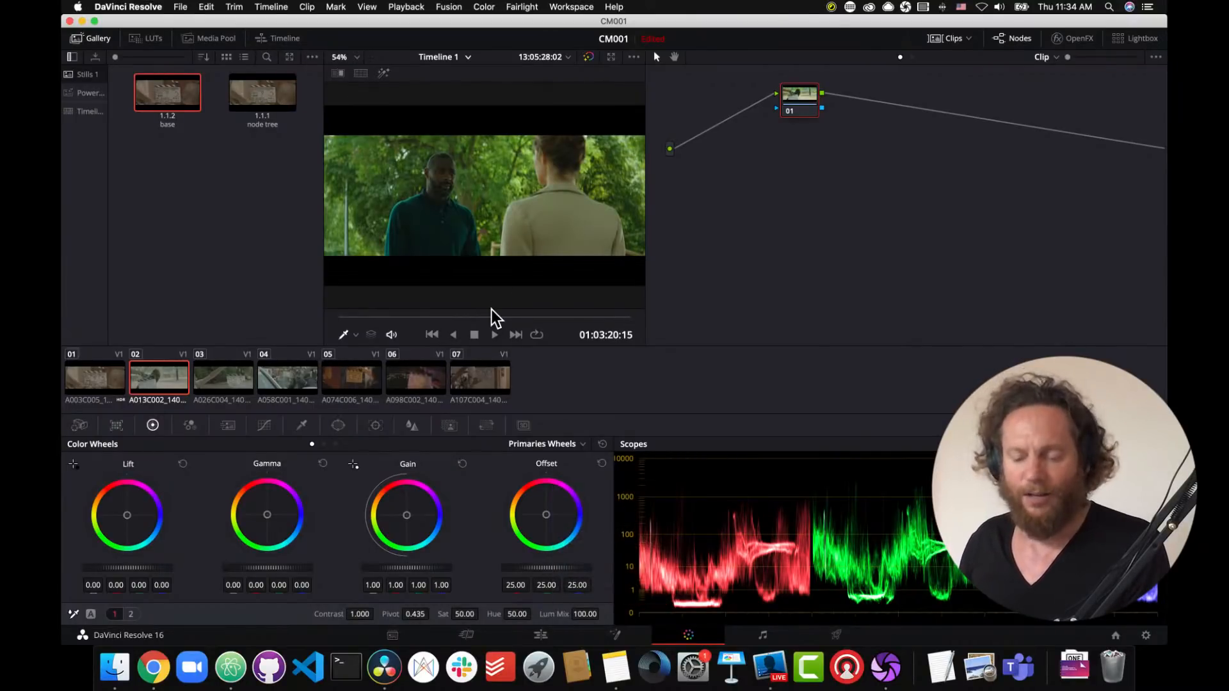
{"action": "key", "text": "super+f"}
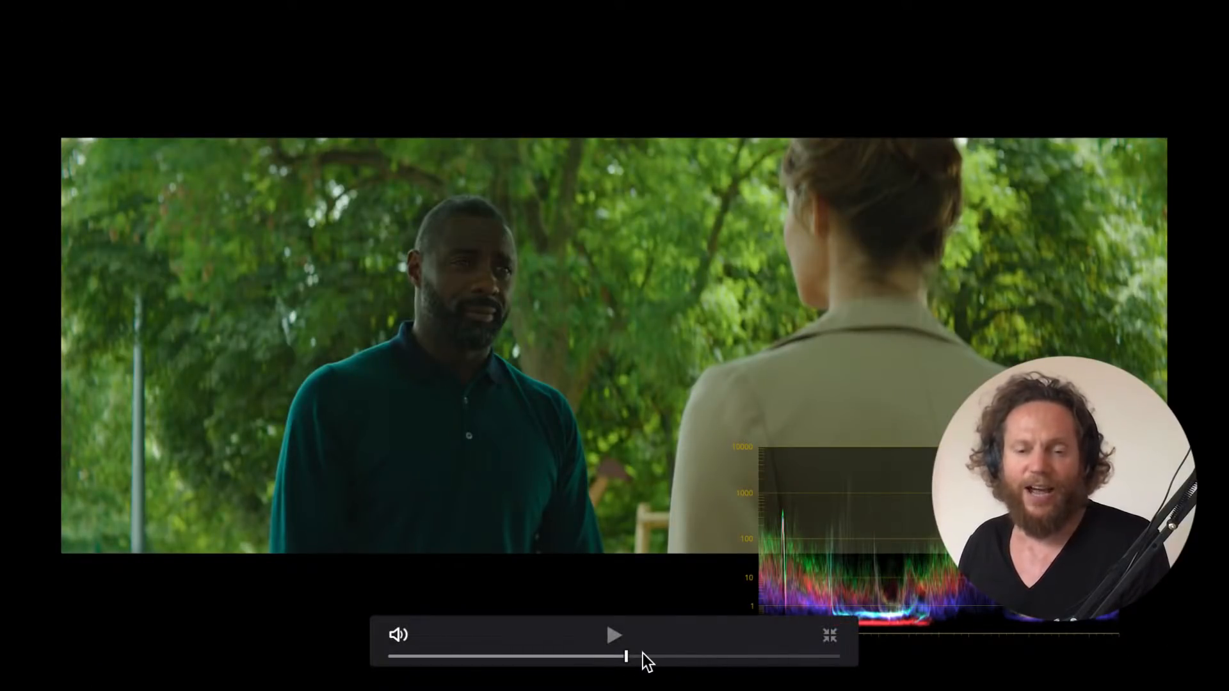
{"action": "left_click_drag", "start_coordinate": [642, 656], "coordinate": [662, 656]}
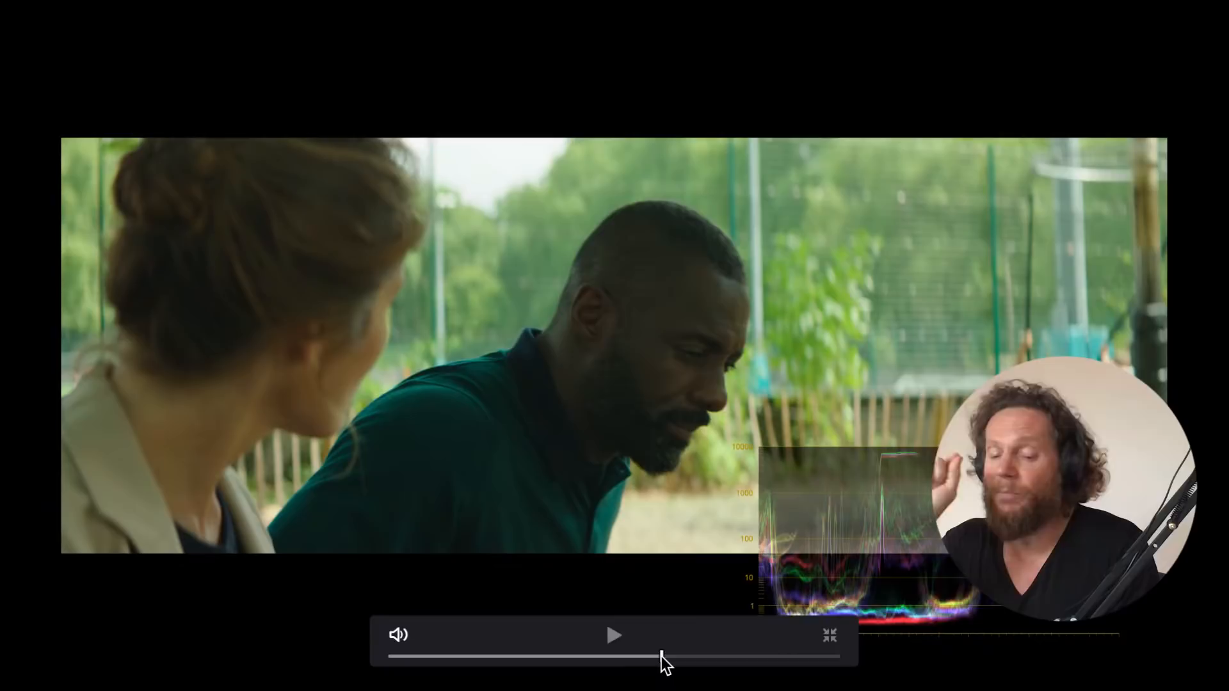
{"action": "key", "text": "Escape"}
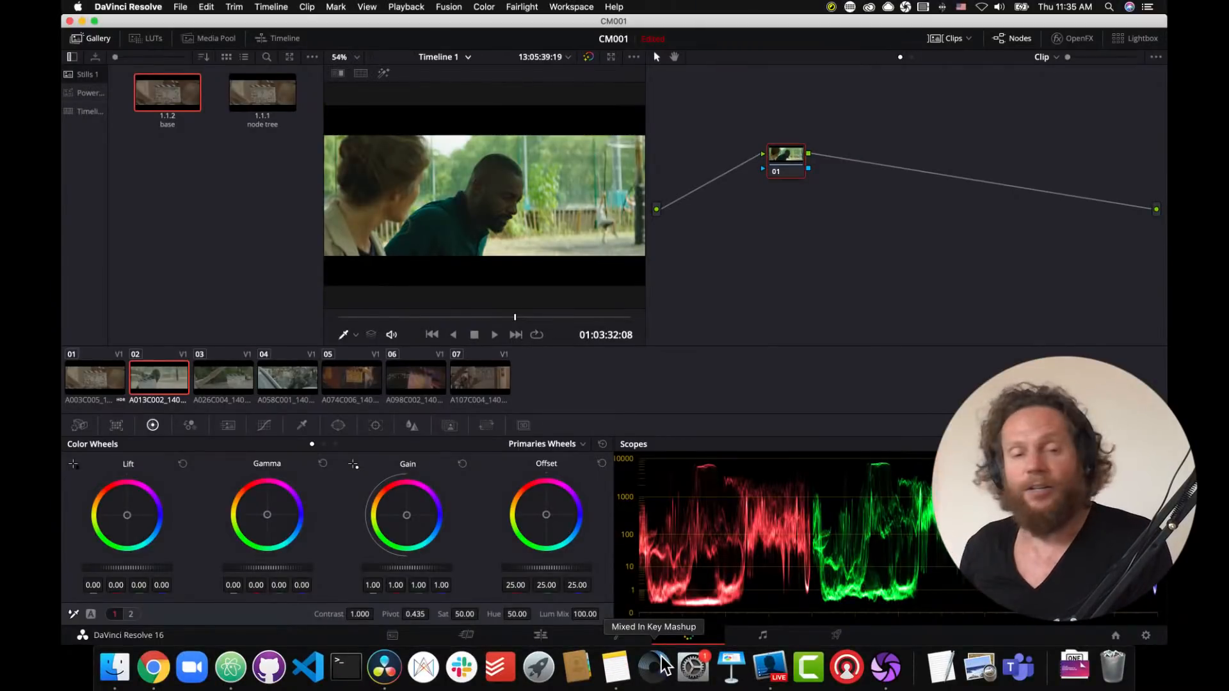
Step: Review clips 03 to 07 with color management applied, scrubbing into the shots to check images and scopes
{"action": "left_click", "coordinate": [207, 378]}
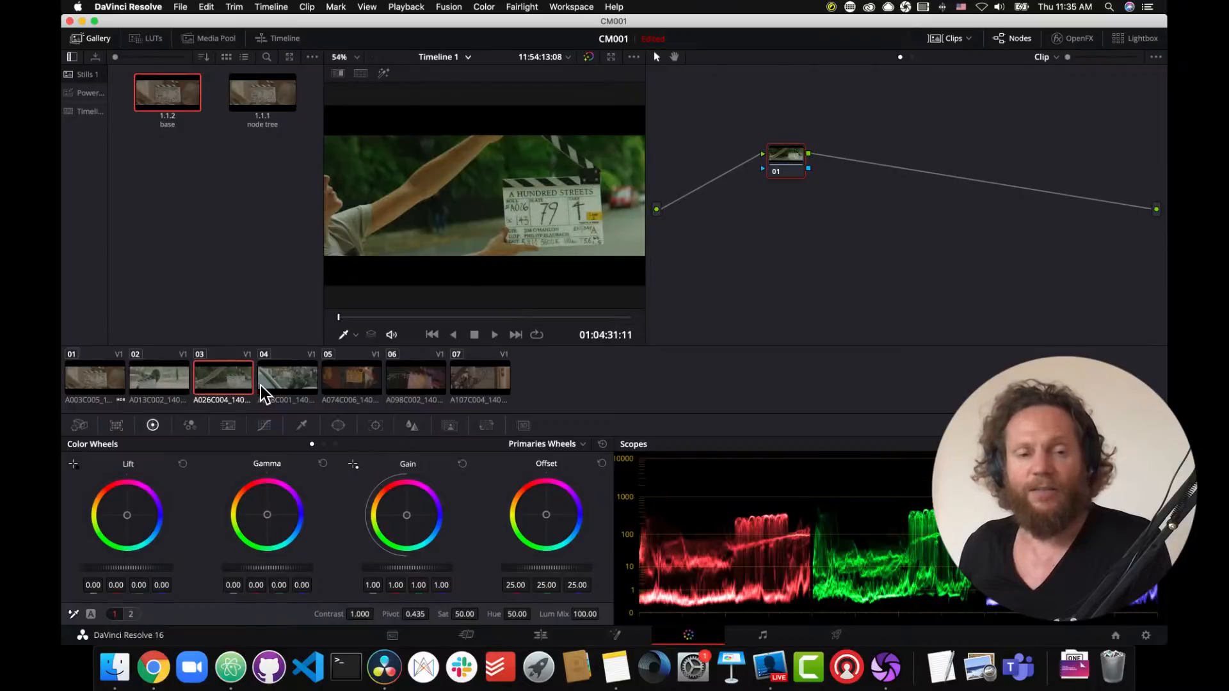
{"action": "left_click_drag", "start_coordinate": [371, 316], "coordinate": [478, 328]}
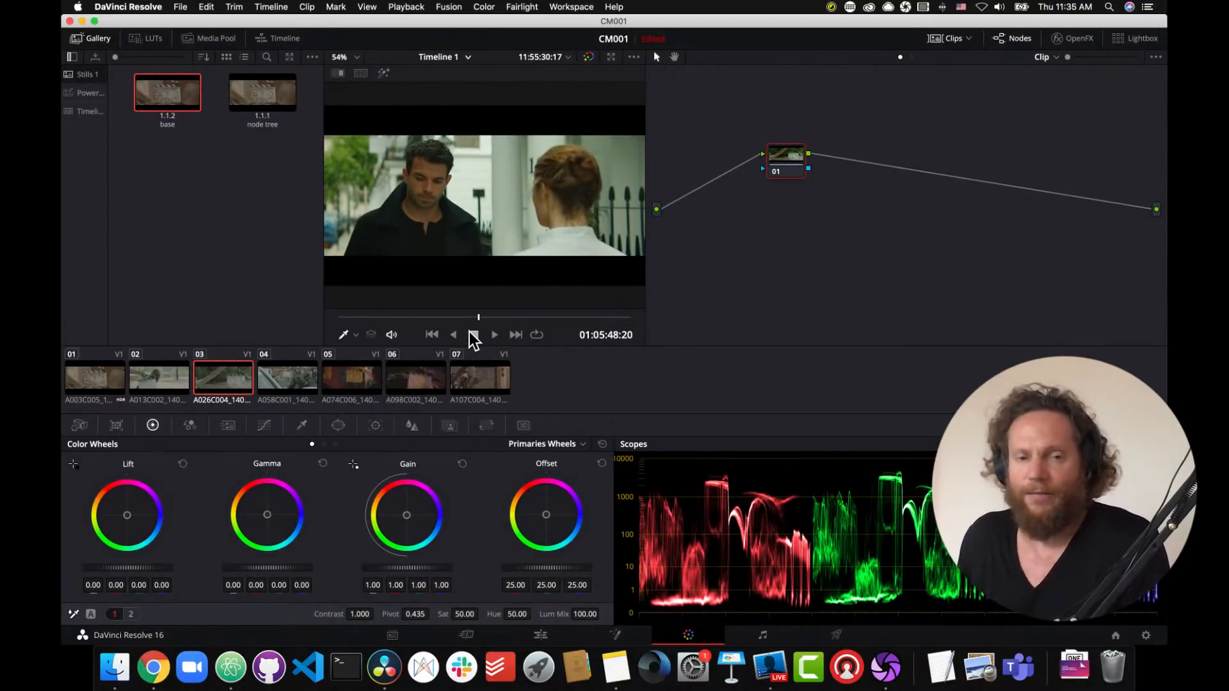
{"action": "left_click", "coordinate": [299, 382]}
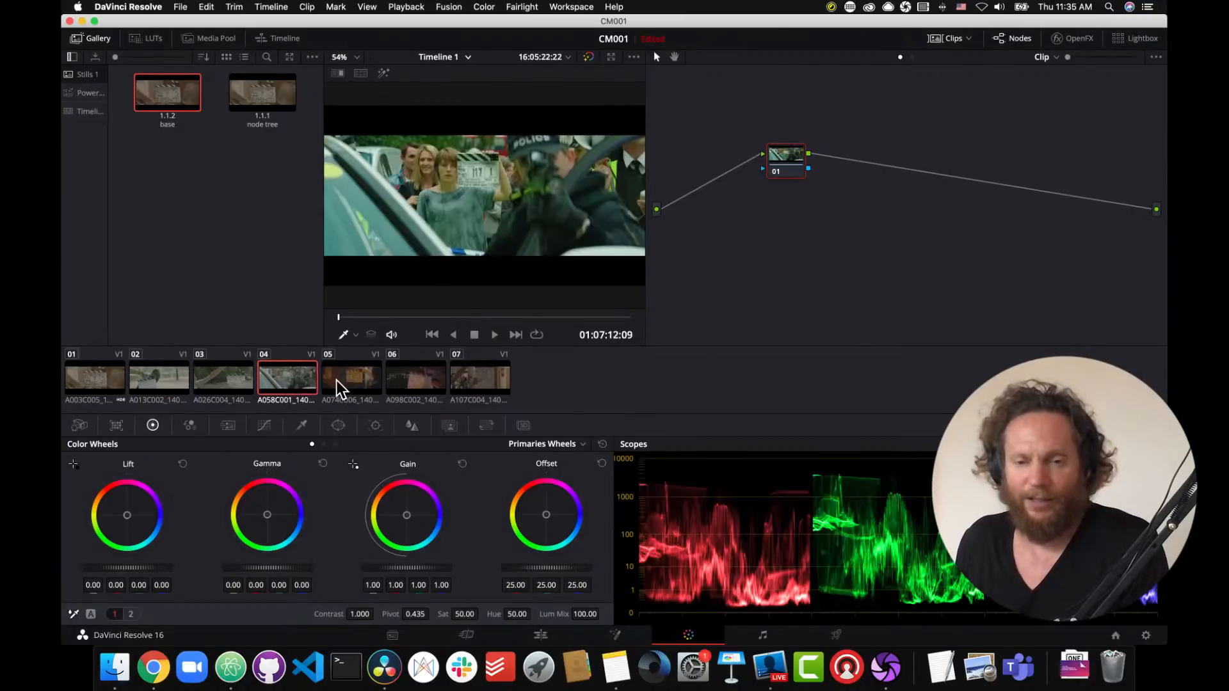
{"action": "left_click", "coordinate": [339, 379]}
{"action": "left_click_drag", "start_coordinate": [389, 318], "coordinate": [457, 318]}
{"action": "left_click", "coordinate": [408, 387]}
{"action": "left_click", "coordinate": [474, 382]}
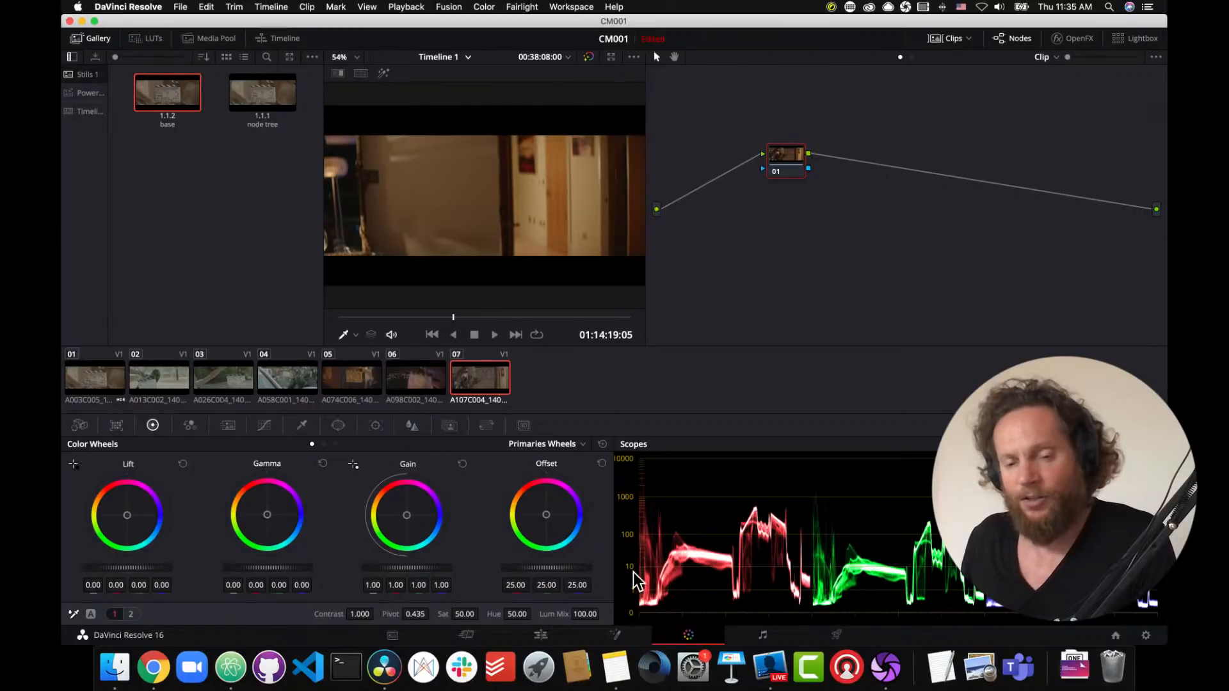
Step: Enable HDR Scopes for ST.2084 and HLG in the user color preferences, save them, and return to clip 01
{"action": "left_click", "coordinate": [116, 9]}
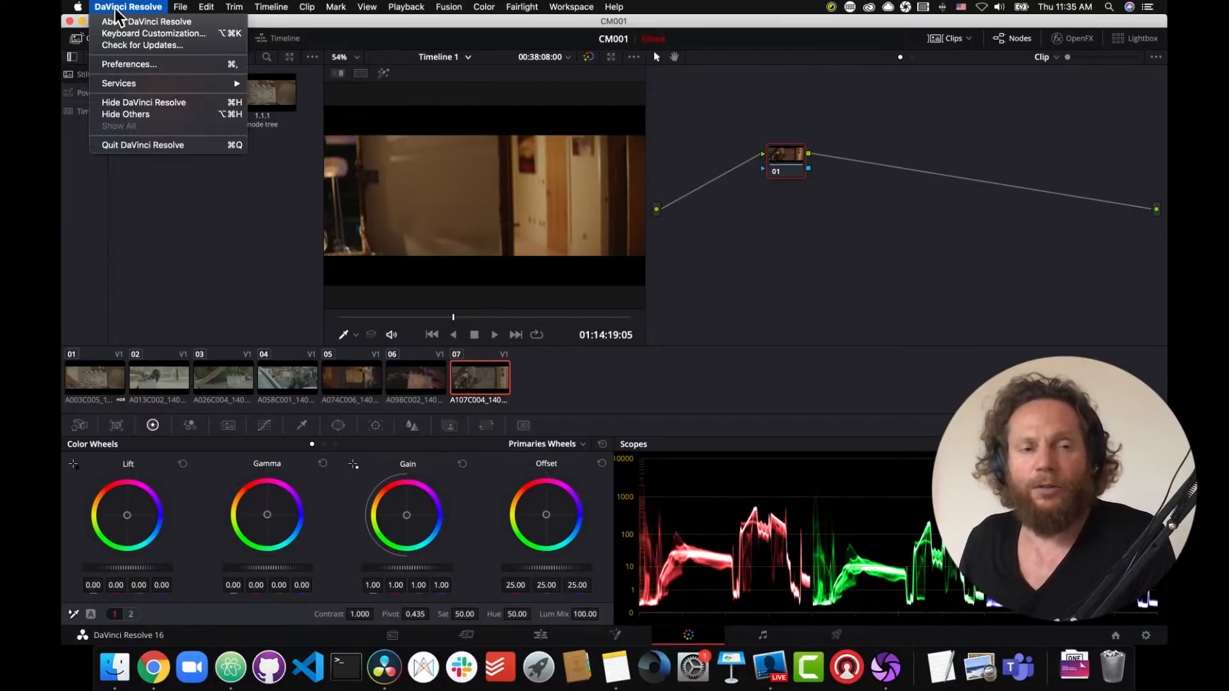
{"action": "left_click", "coordinate": [129, 65]}
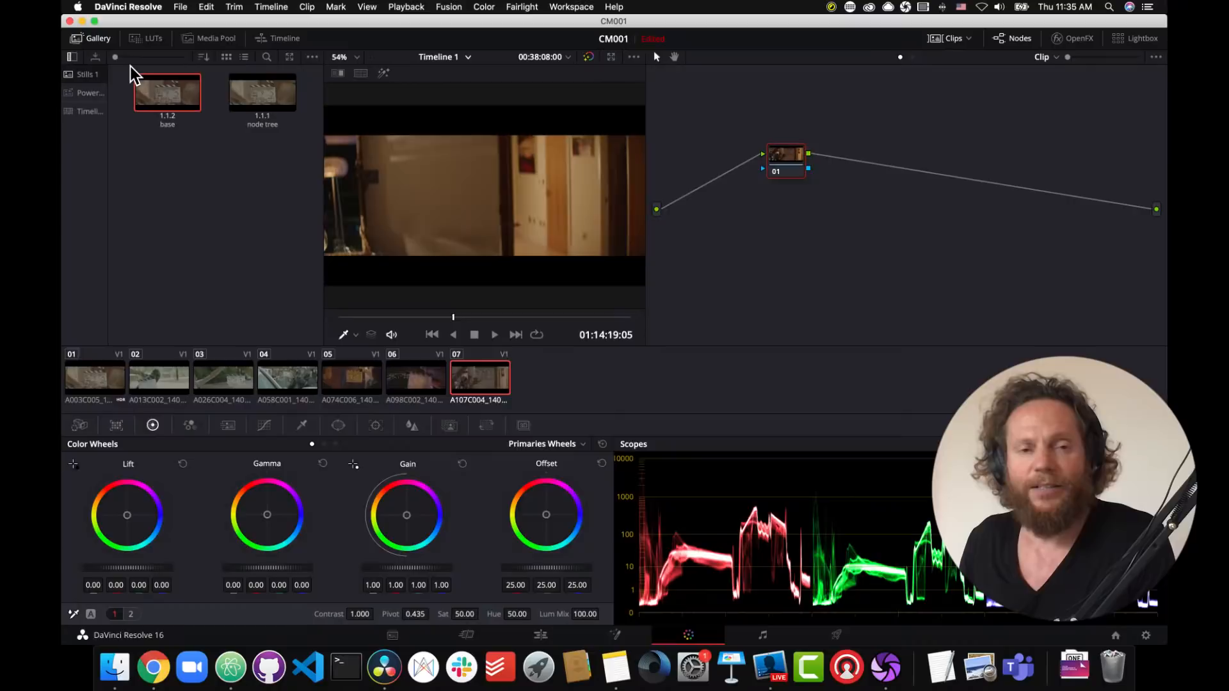
{"action": "left_click", "coordinate": [652, 137]}
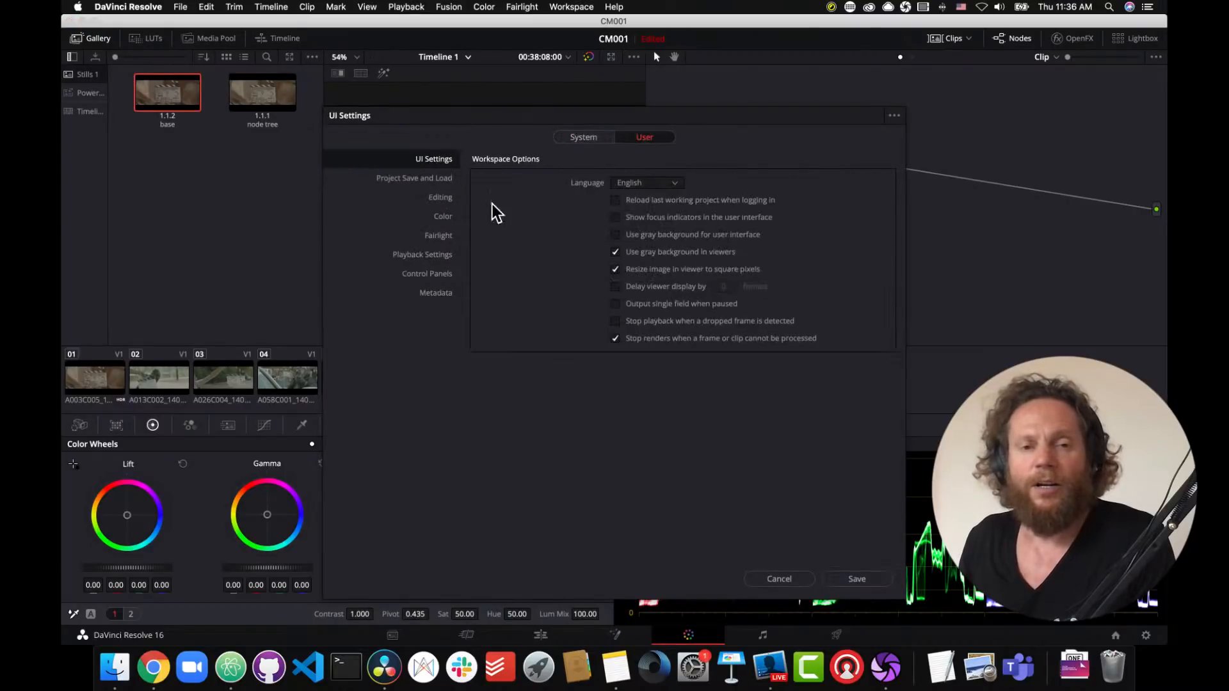
{"action": "left_click", "coordinate": [444, 216]}
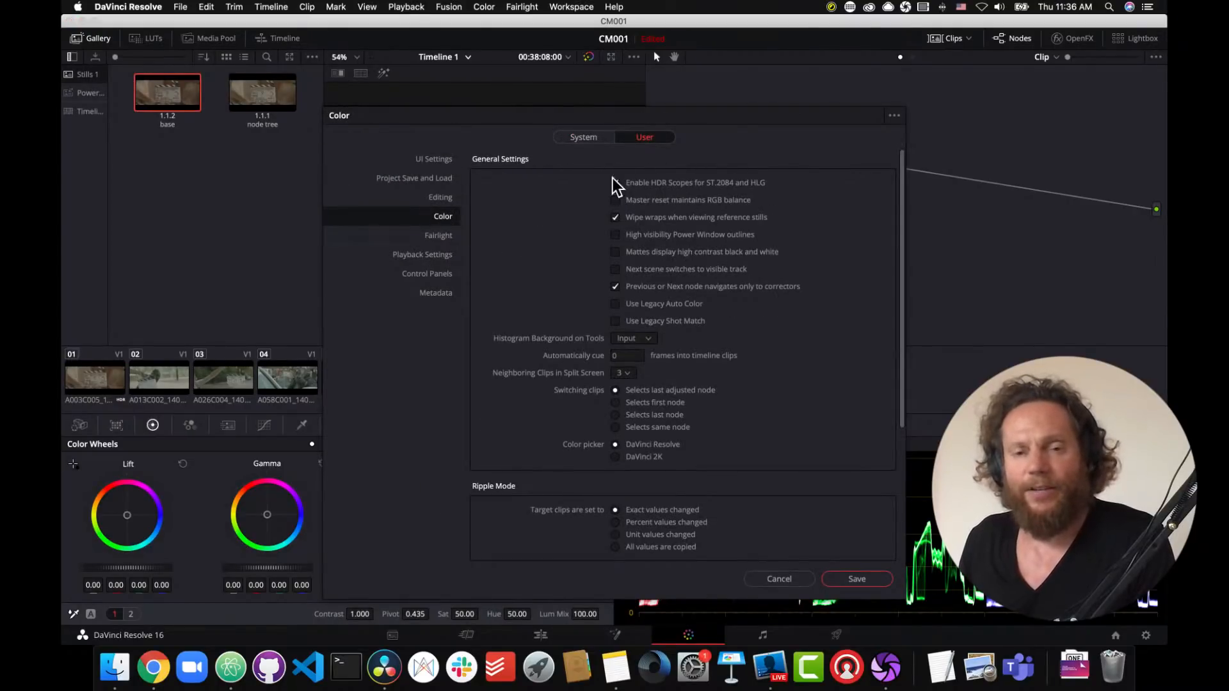
{"action": "left_click", "coordinate": [614, 182]}
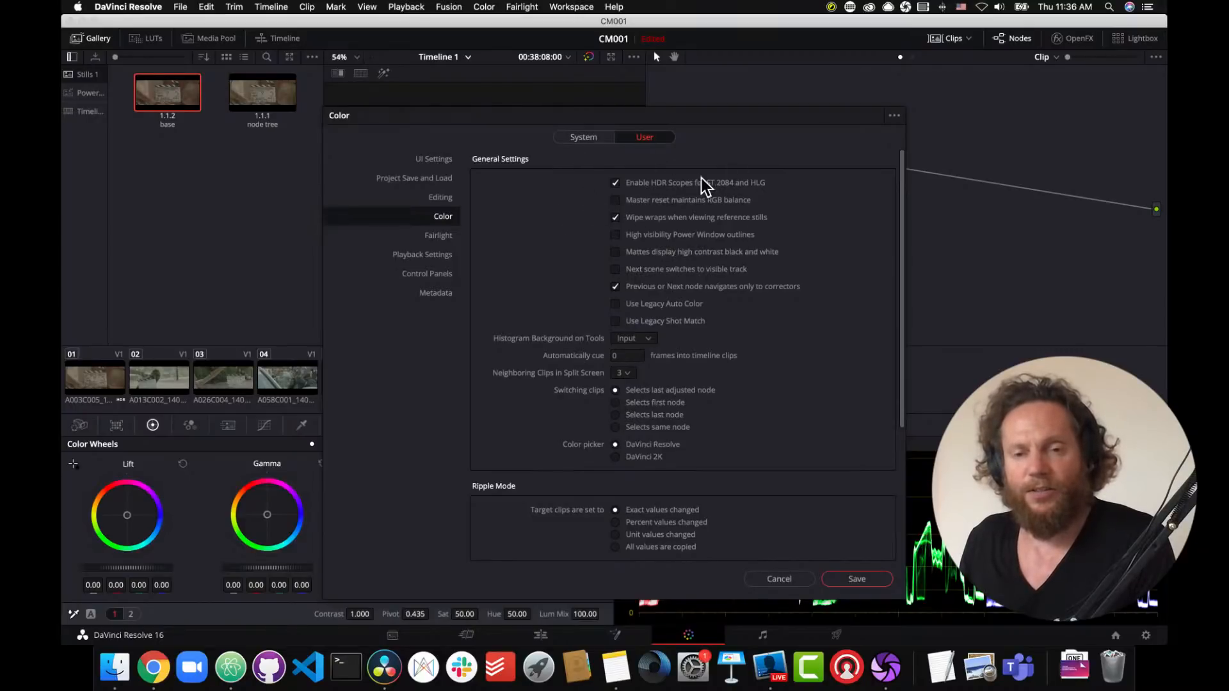
{"action": "left_click", "coordinate": [856, 580]}
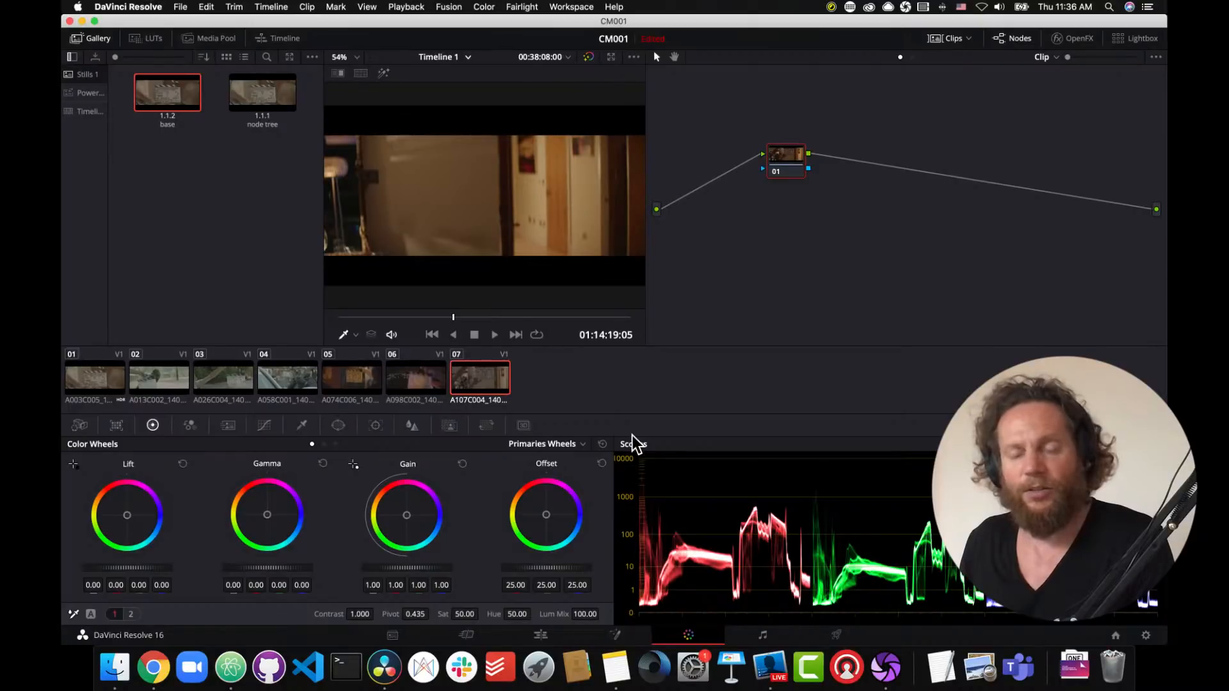
{"action": "left_click", "coordinate": [122, 381]}
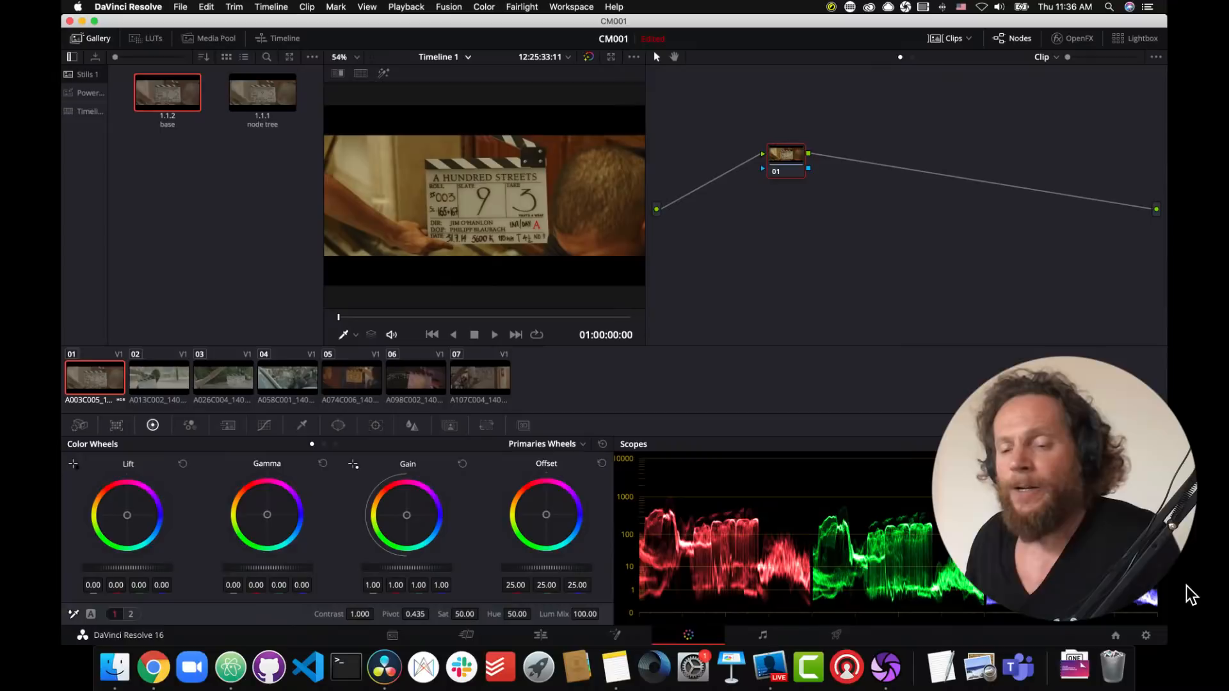
Step: Set the project's Output Color Space to Rec.2100 ST2084 and limit the output gamut to P3-D65
{"action": "left_click", "coordinate": [1146, 637]}
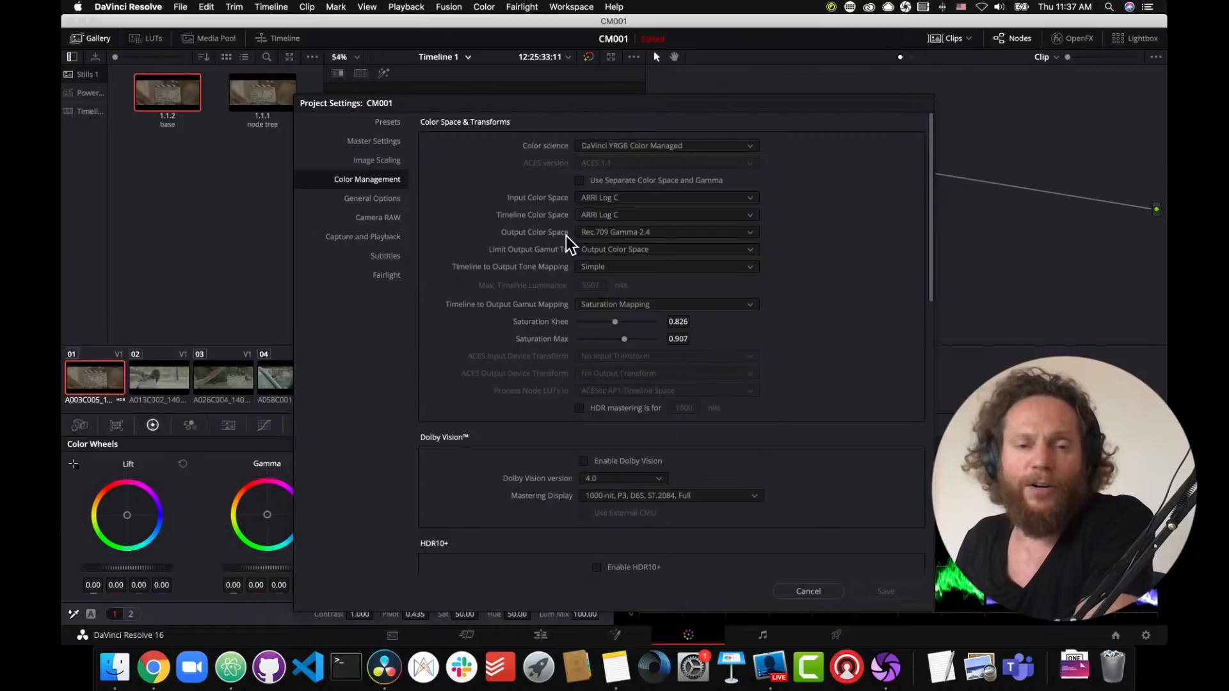
{"action": "left_click", "coordinate": [751, 235]}
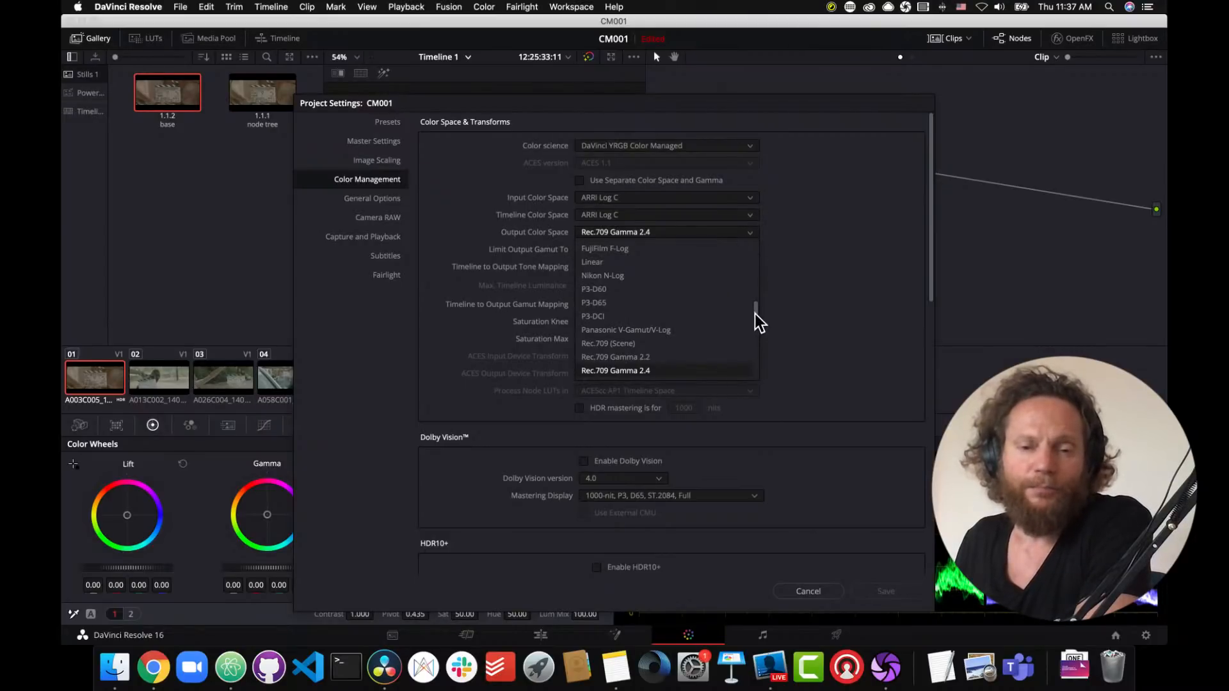
{"action": "left_click_drag", "start_coordinate": [754, 313], "coordinate": [755, 335]}
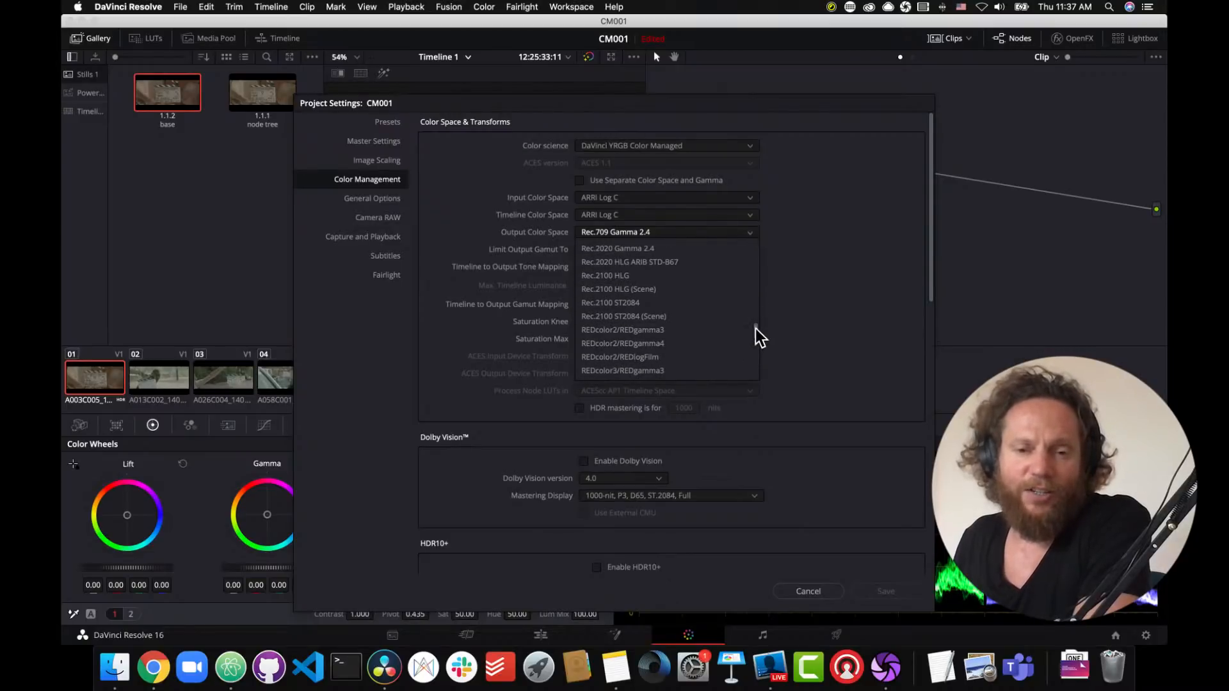
{"action": "left_click", "coordinate": [606, 305]}
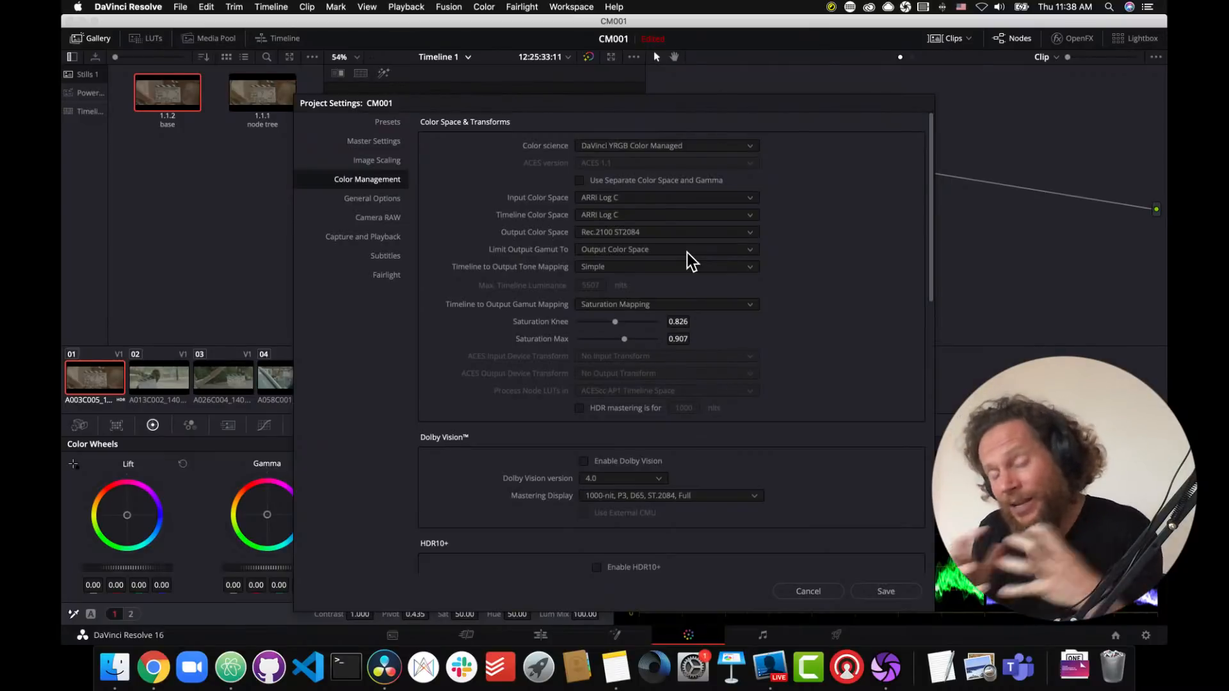
{"action": "left_click", "coordinate": [740, 251]}
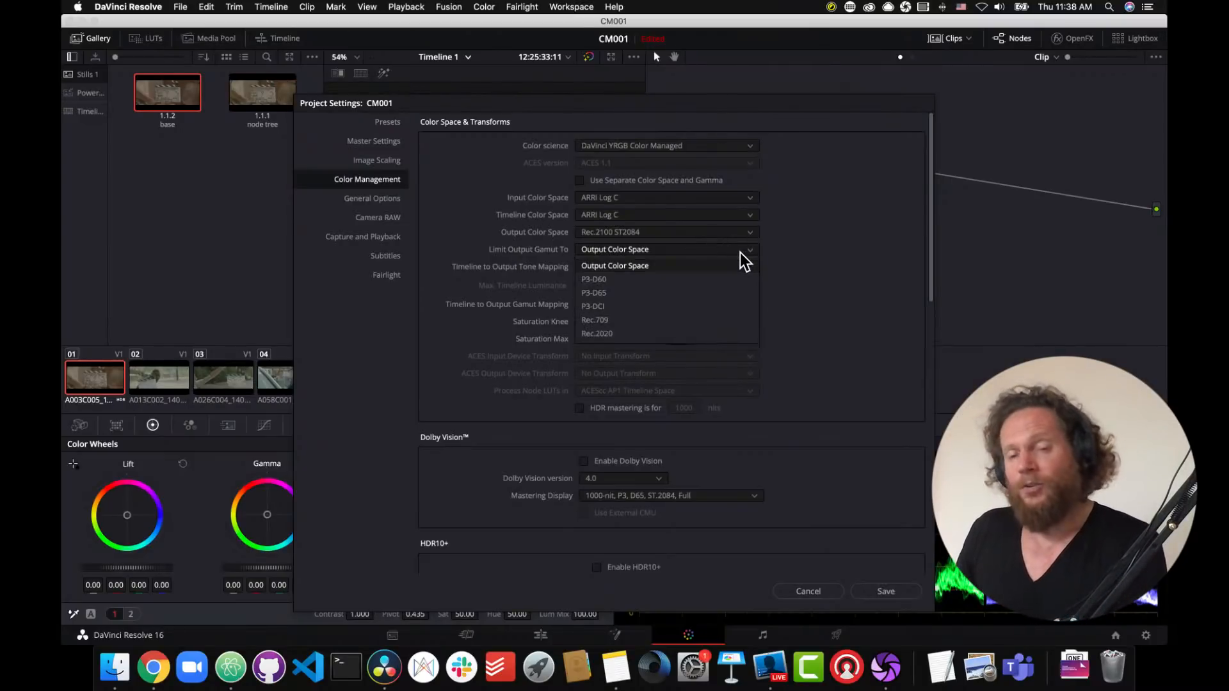
{"action": "left_click", "coordinate": [693, 294]}
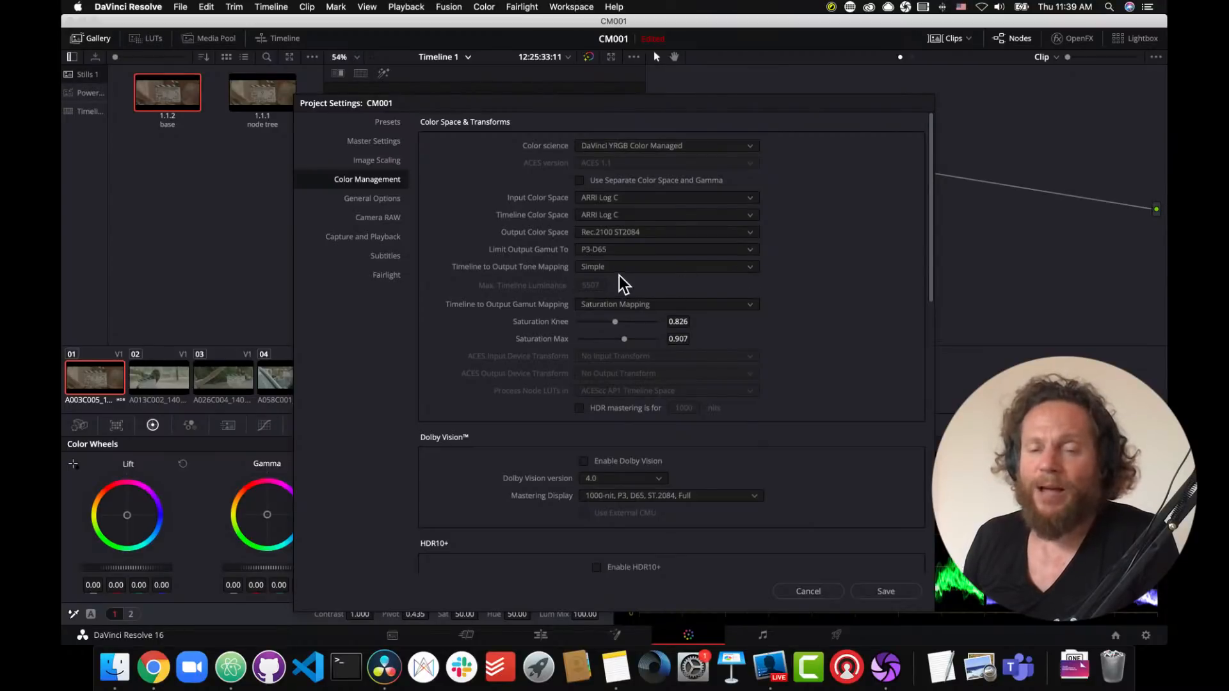
Step: Choose Luminance Mapping for the timeline to output tone mapping with a maximum timeline luminance of 1000 nits
{"action": "left_click", "coordinate": [747, 270]}
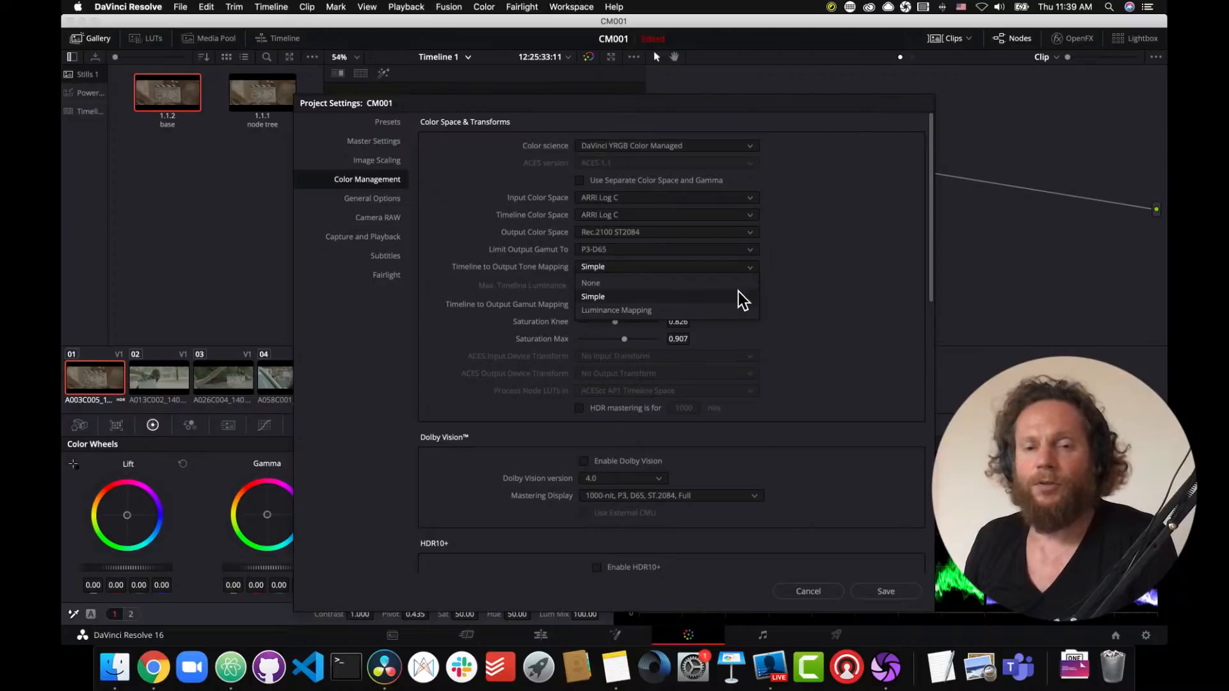
{"action": "left_click", "coordinate": [736, 310]}
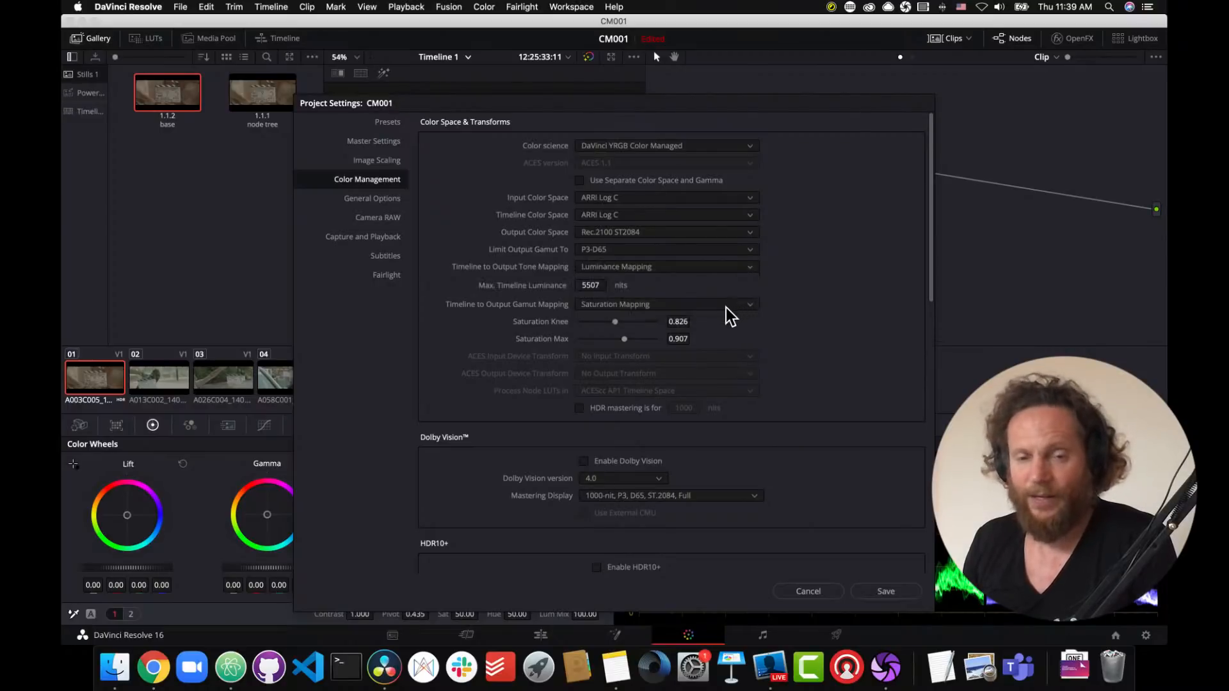
{"action": "left_click", "coordinate": [592, 286]}
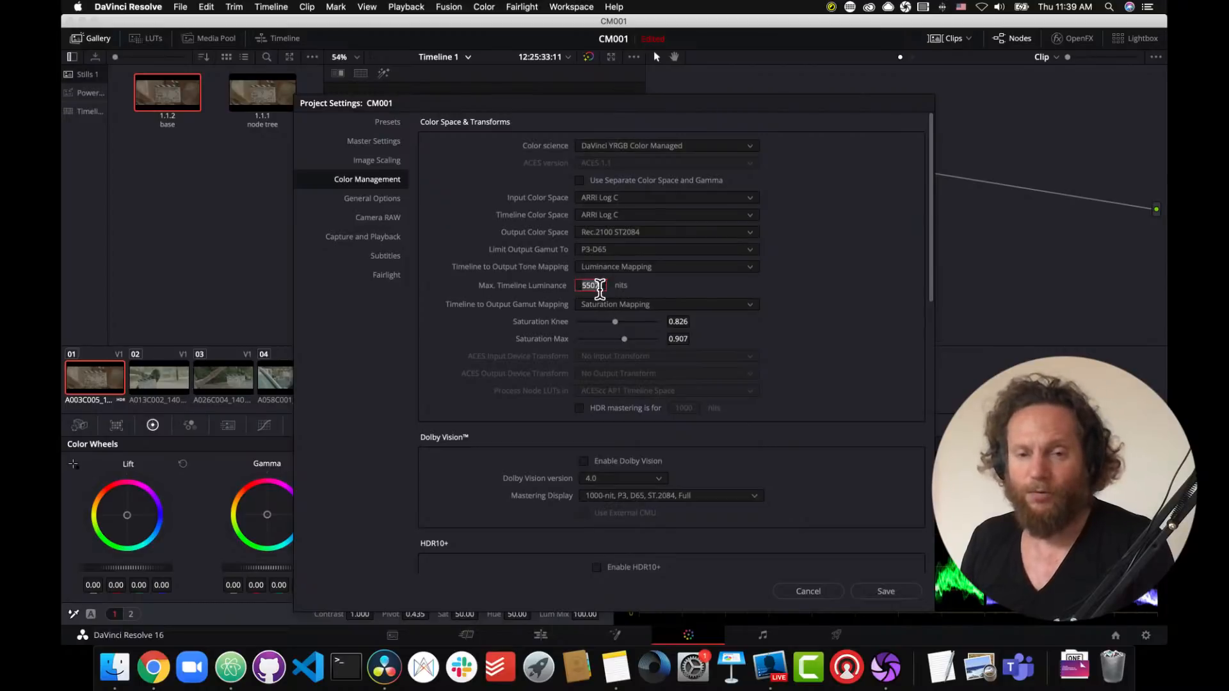
{"action": "type", "text": "1000"}
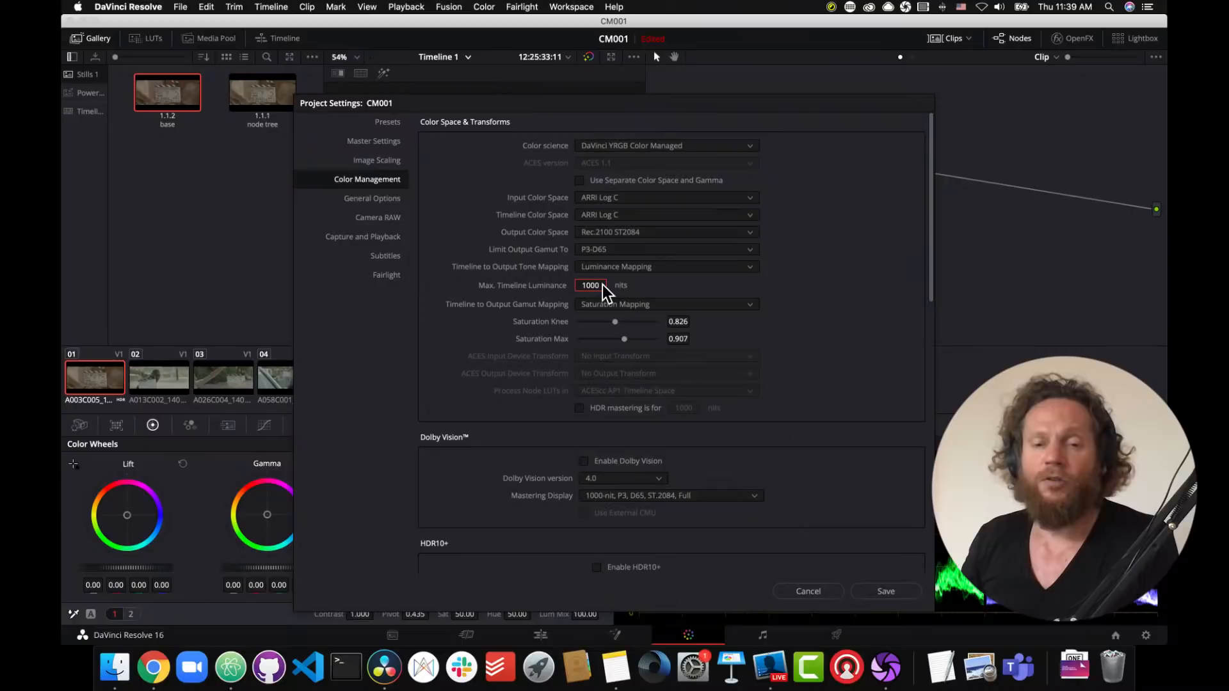
{"action": "left_click", "coordinate": [666, 305]}
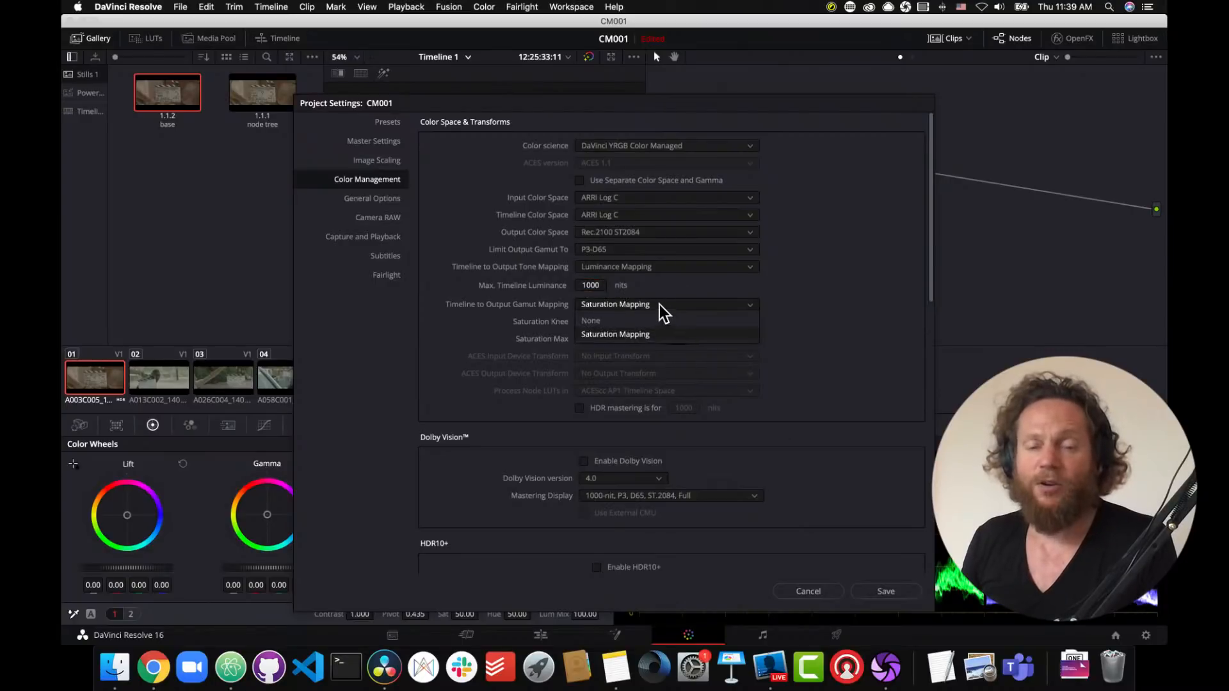
{"action": "left_click", "coordinate": [598, 286]}
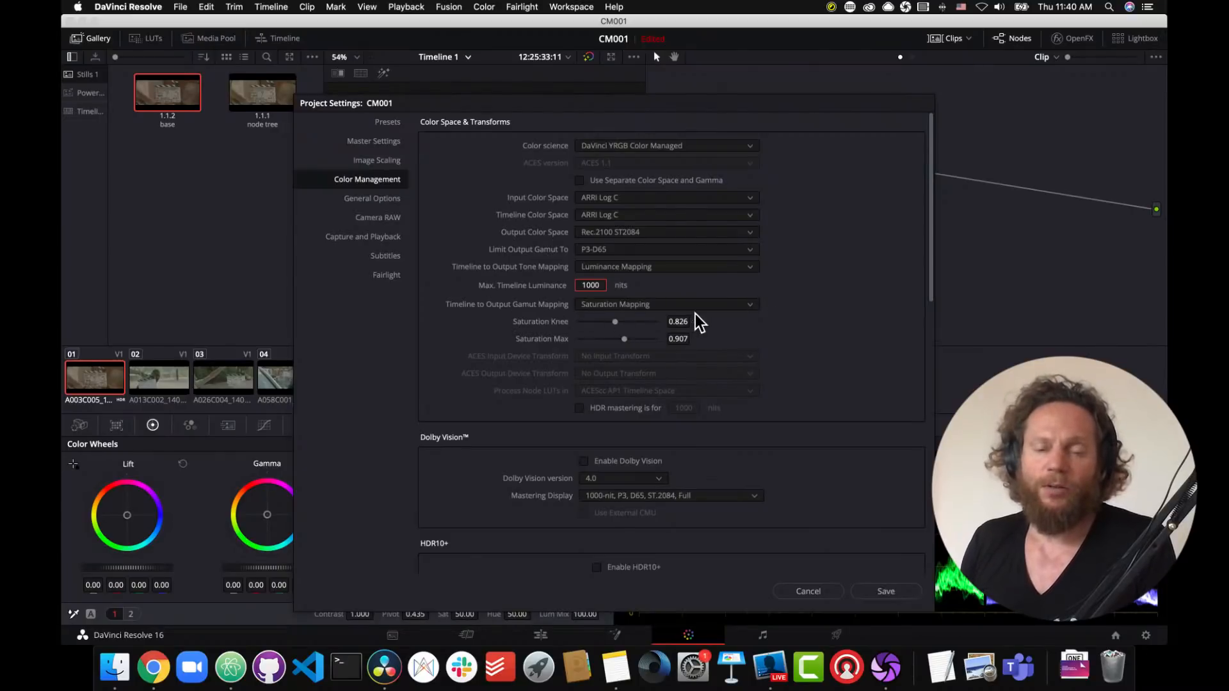
Step: Keep Saturation Mapping as the gamut mapping, enable HDR mastering for 1000 nits, and save the project settings
{"action": "left_click", "coordinate": [750, 305]}
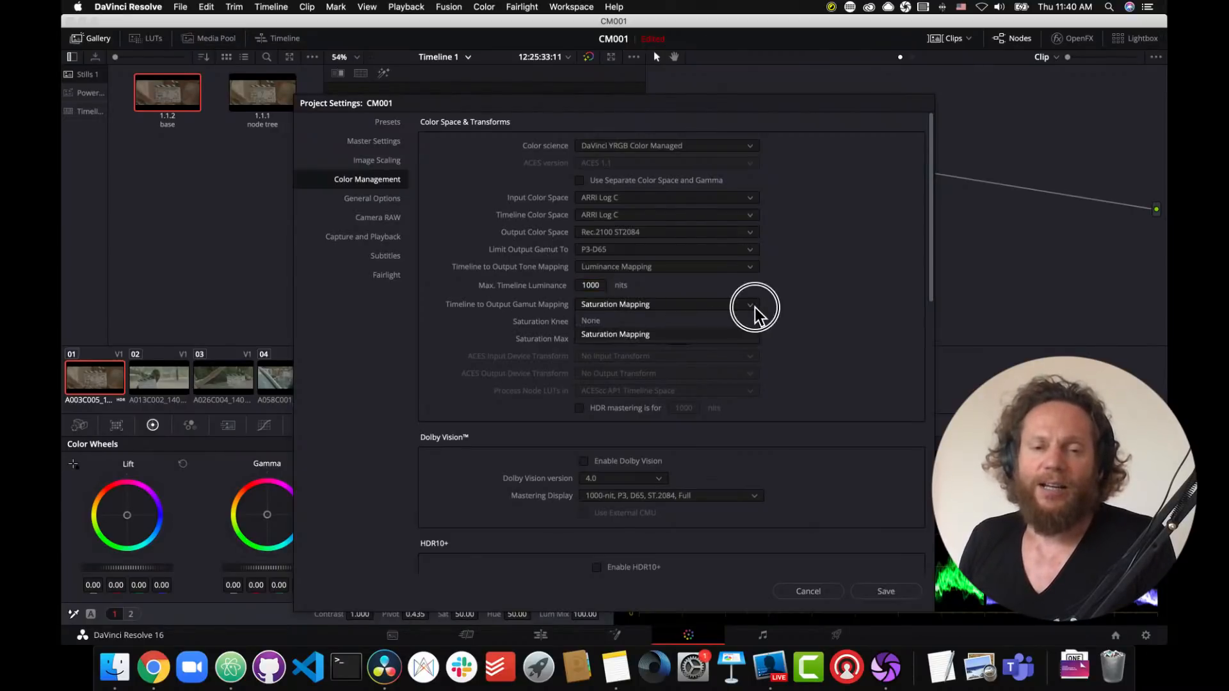
{"action": "left_click", "coordinate": [742, 335]}
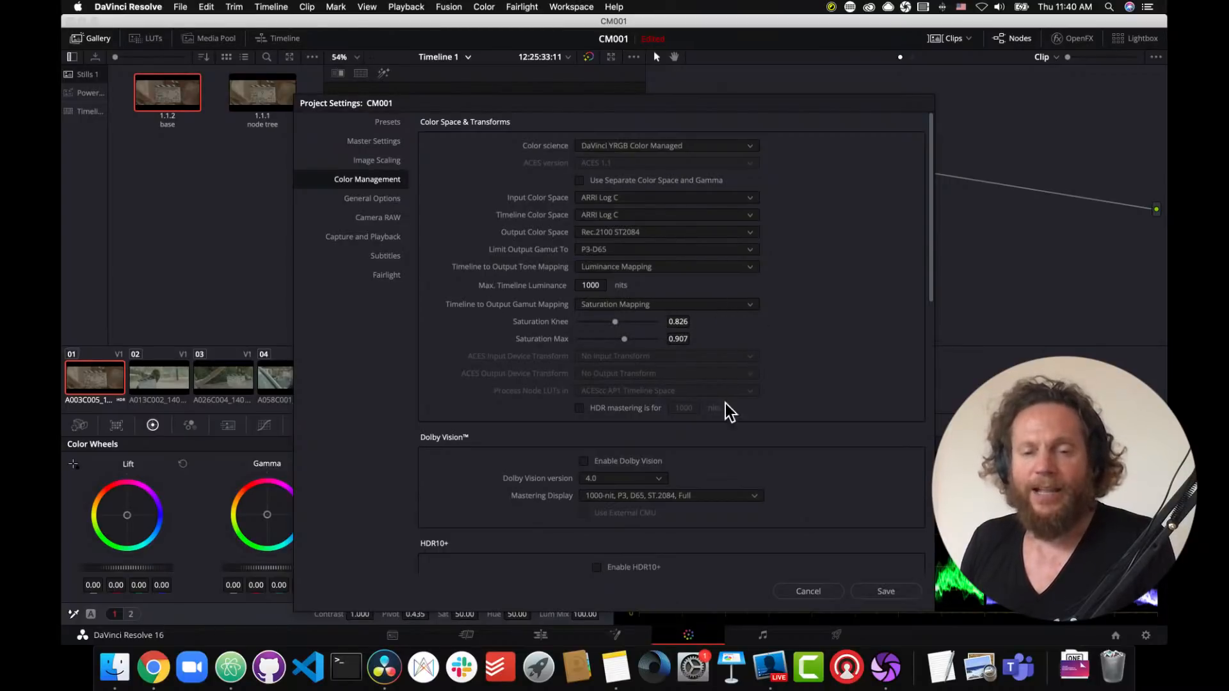
{"action": "left_click", "coordinate": [579, 408]}
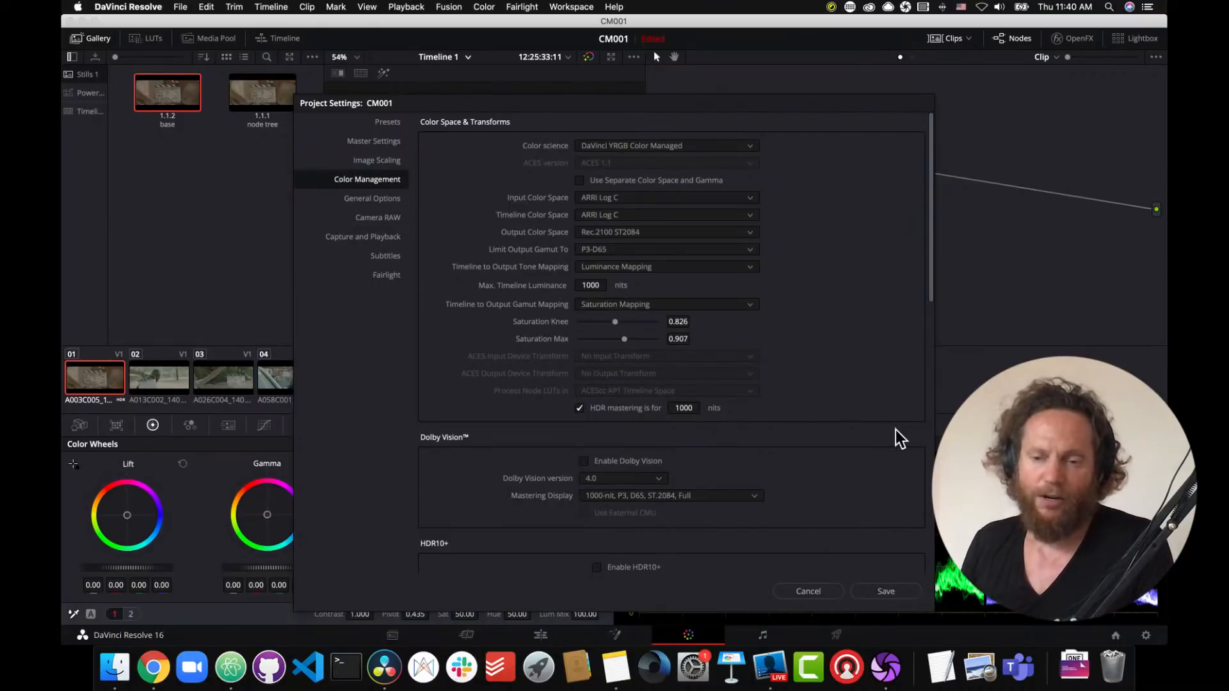
{"action": "left_click", "coordinate": [894, 592]}
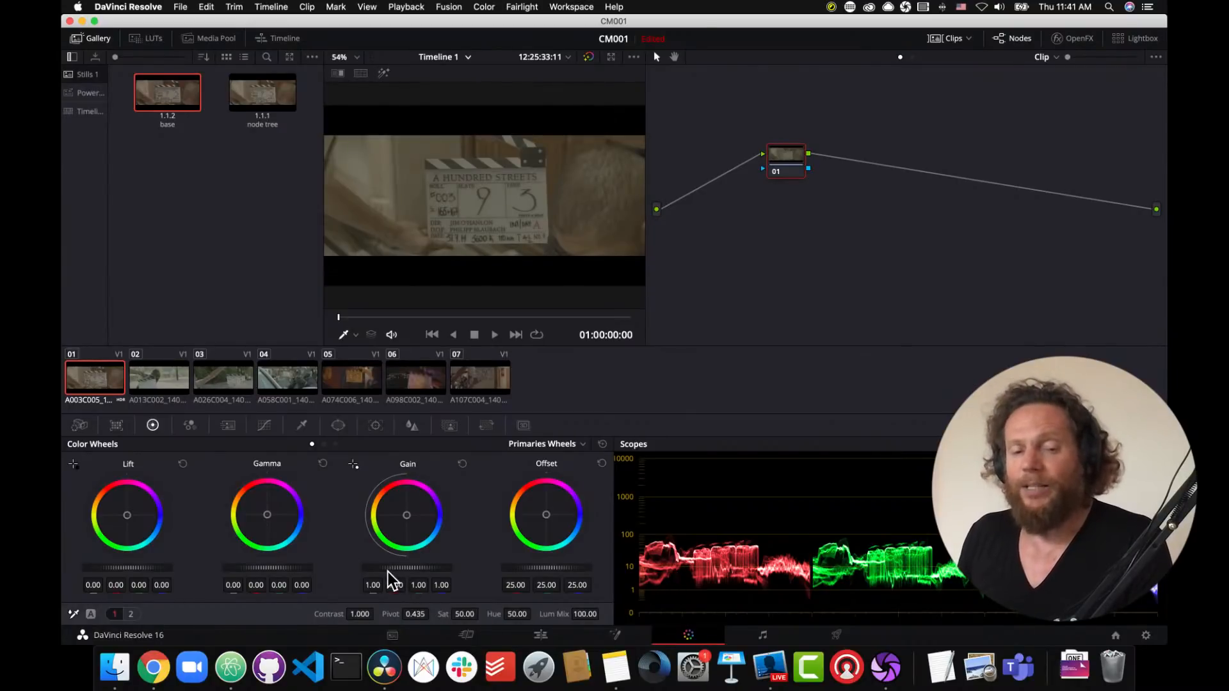
Step: Raise clip 01's Gain to 1.73 to test the HDR highlights on the scopes, and reset the Gain
{"action": "left_click_drag", "start_coordinate": [384, 570], "coordinate": [750, 559]}
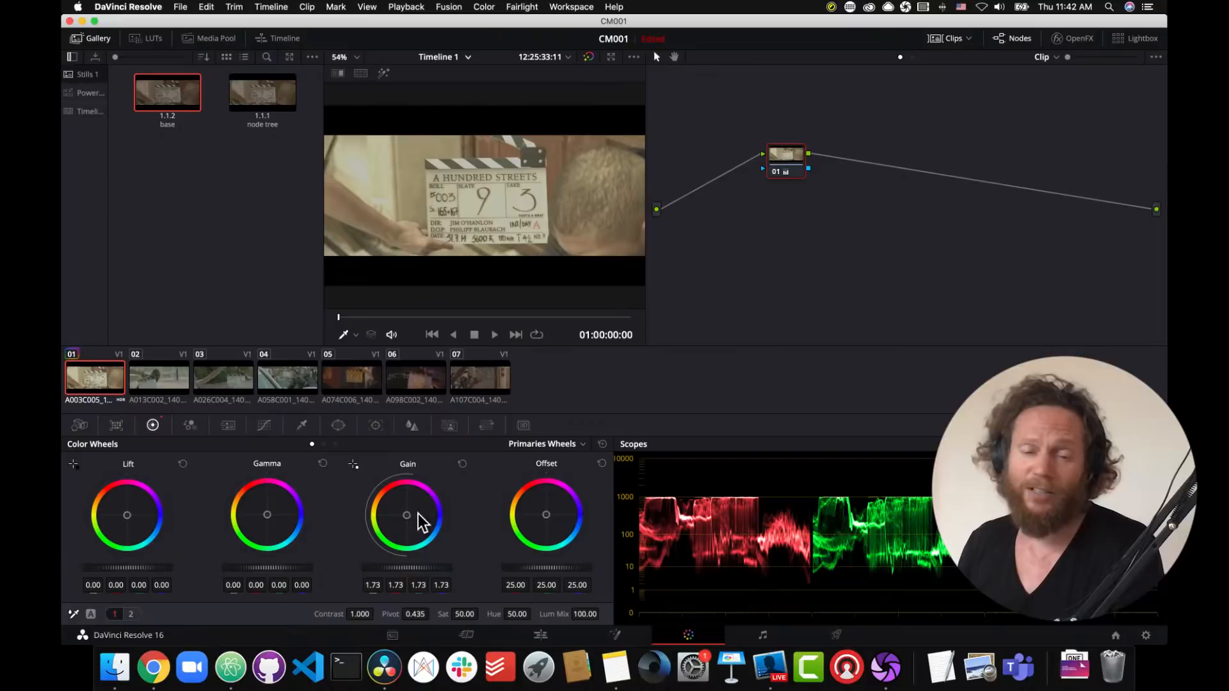
{"action": "left_click", "coordinate": [462, 463]}
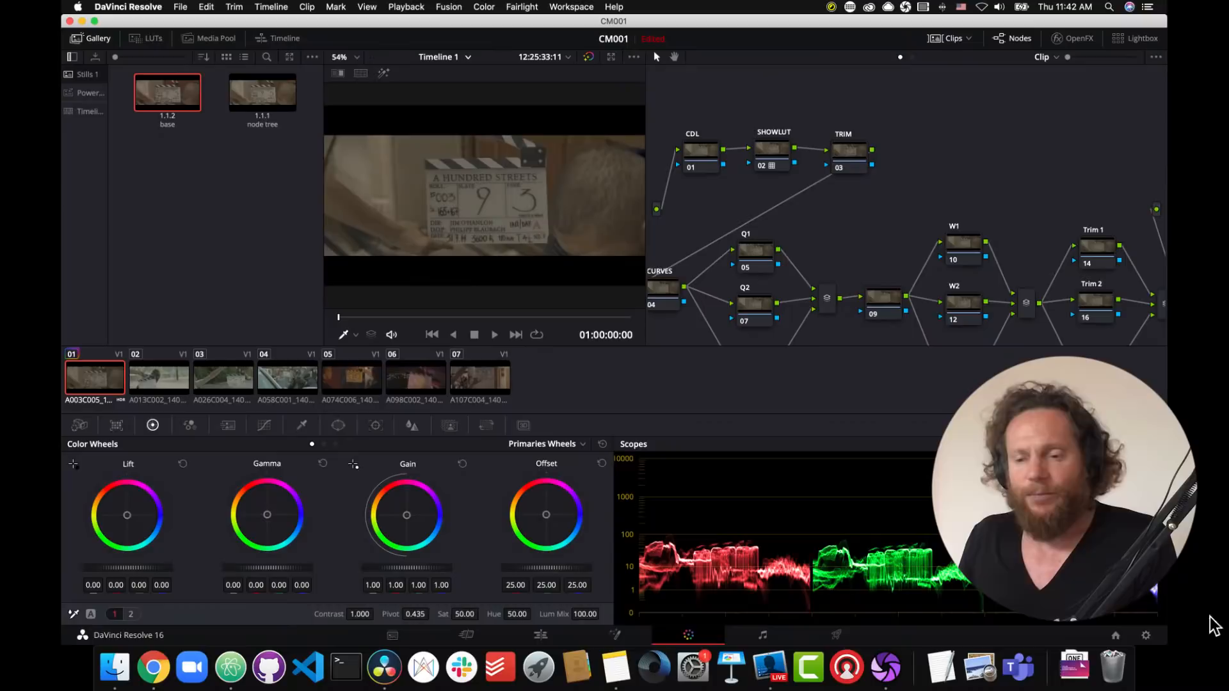
Step: In the project's color management, set output tone mapping to Simple and Limit Output Gamut To to Output Color Space
{"action": "left_click", "coordinate": [1145, 636]}
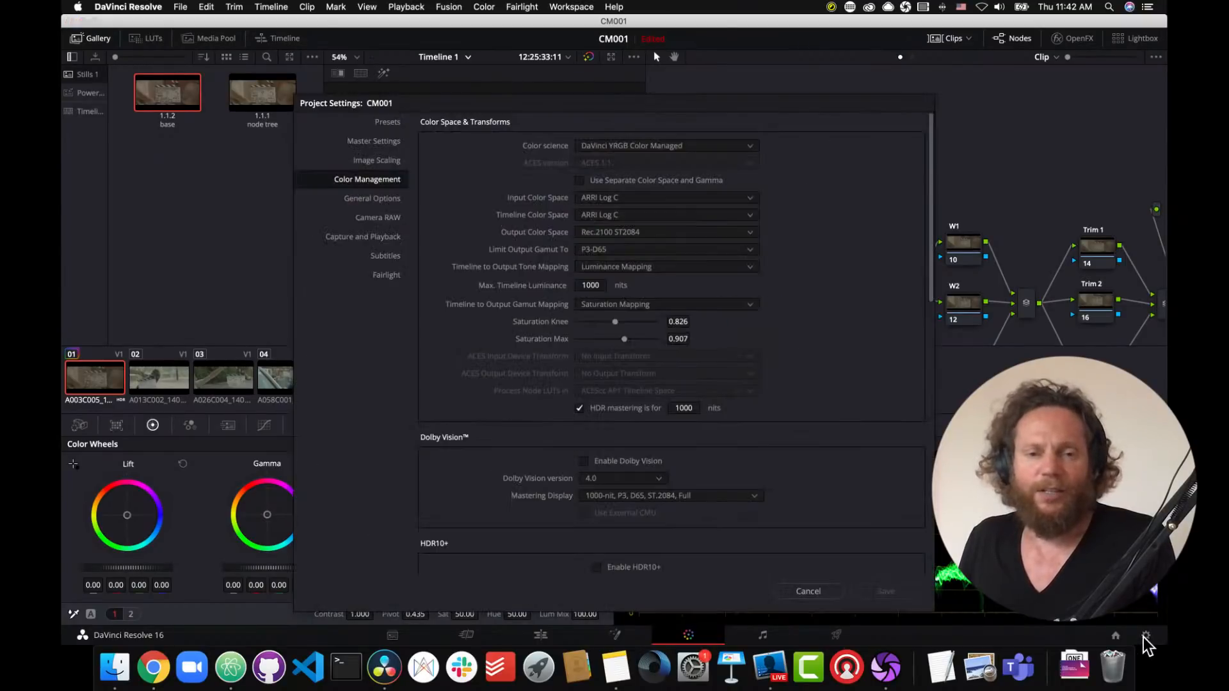
{"action": "left_click", "coordinate": [750, 269]}
{"action": "left_click", "coordinate": [746, 295]}
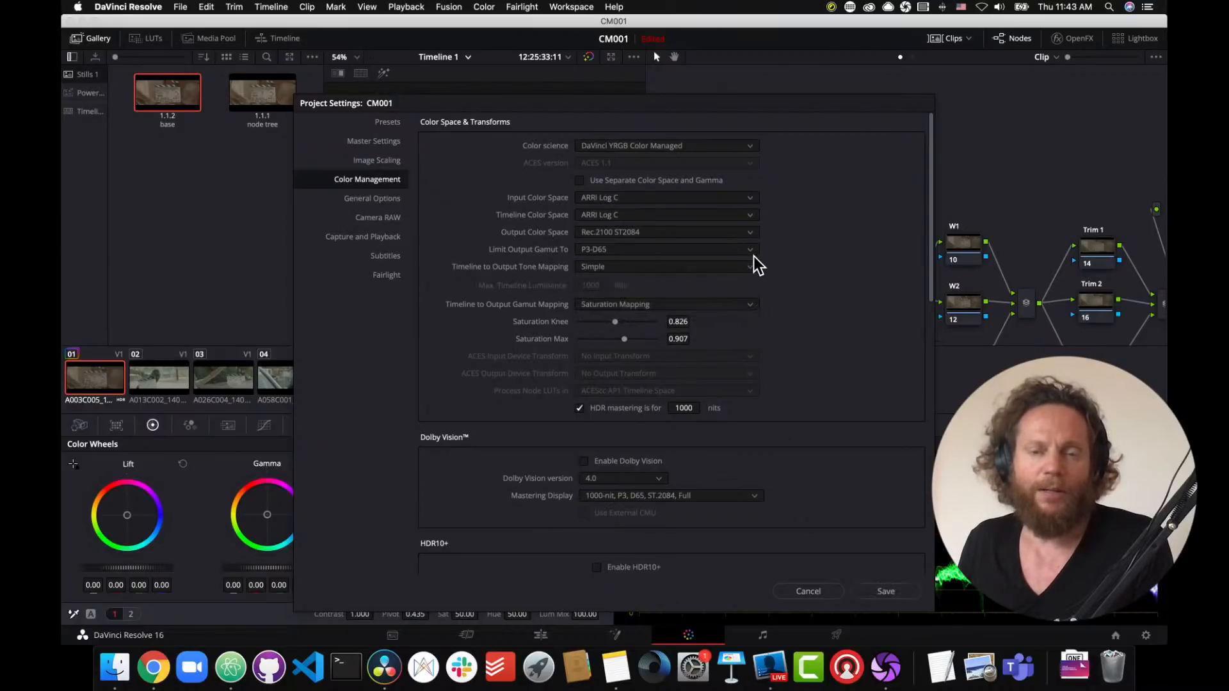
{"action": "left_click", "coordinate": [750, 251]}
{"action": "left_click", "coordinate": [749, 265]}
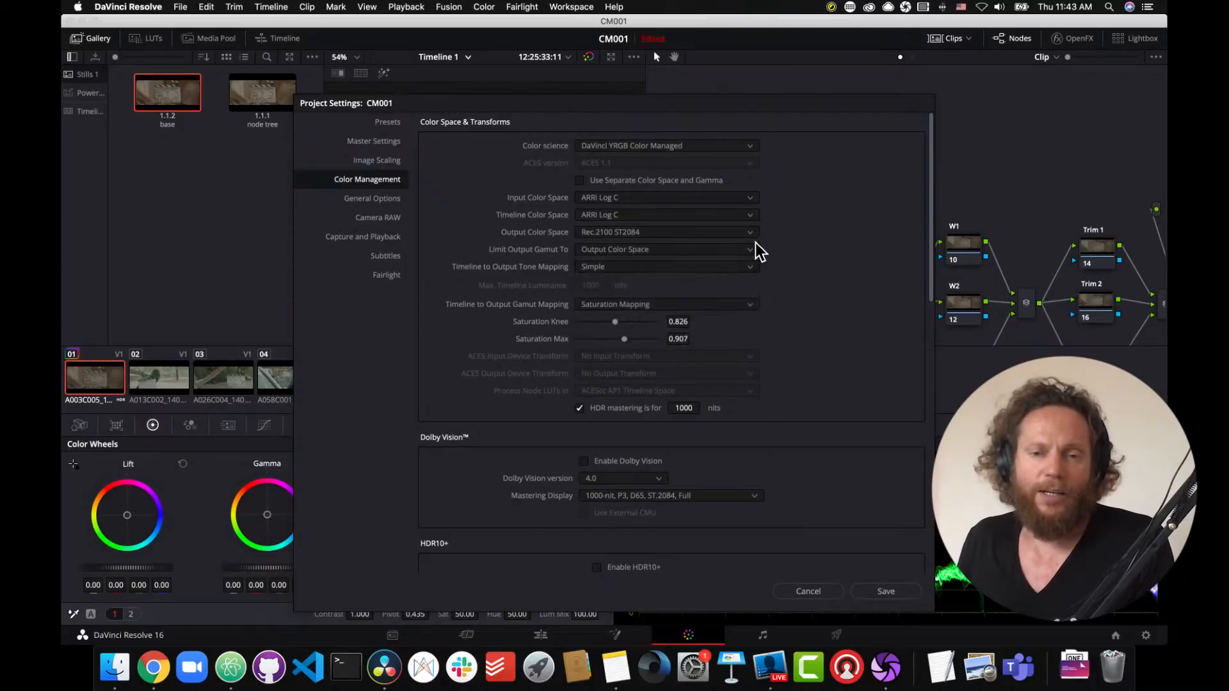
Step: Set the Output Color Space to Rec.709 Gamma 2.4 and save the project settings
{"action": "left_click", "coordinate": [749, 233]}
{"action": "left_click", "coordinate": [757, 323]}
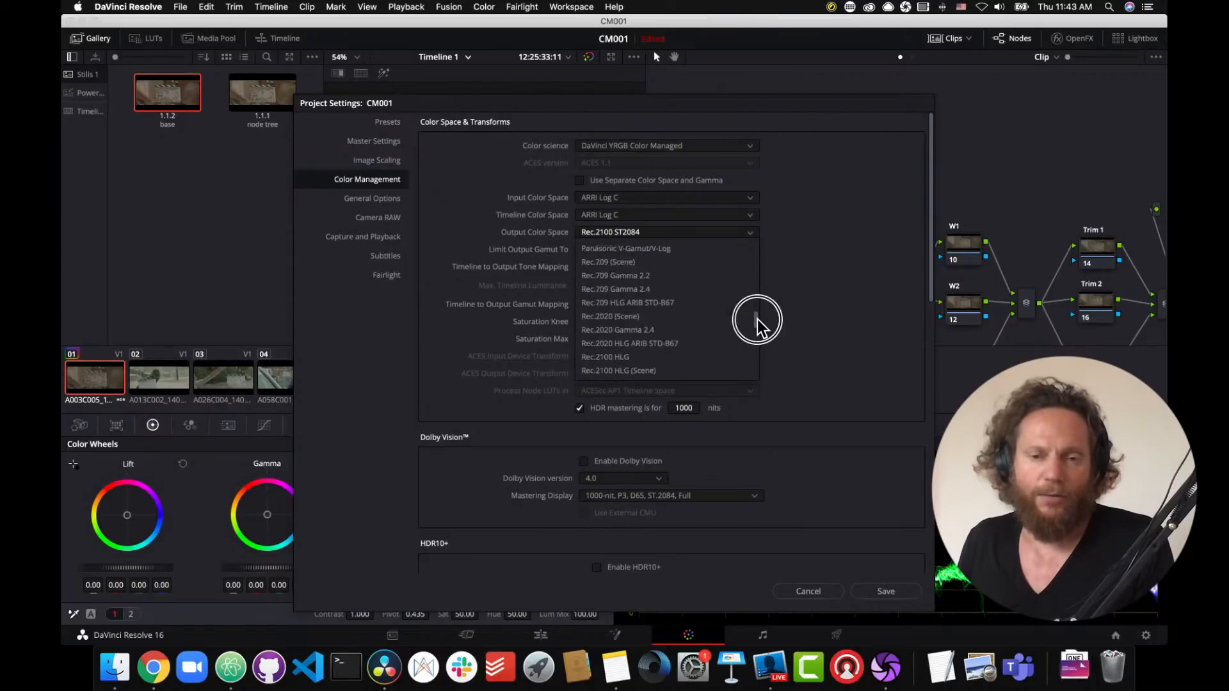
{"action": "mouse_move", "coordinate": [757, 324]}
{"action": "left_mouse_down"}
{"action": "mouse_move", "coordinate": [757, 301]}
{"action": "mouse_move", "coordinate": [757, 313]}
{"action": "left_mouse_up"}
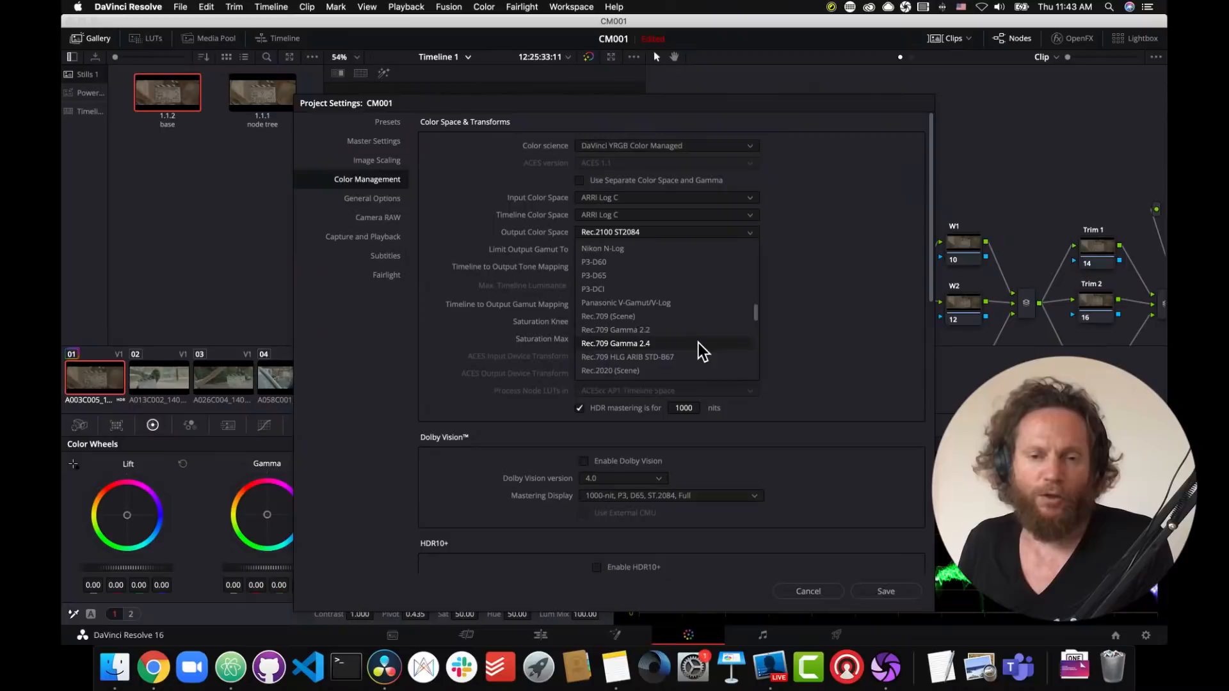
{"action": "left_click", "coordinate": [698, 343]}
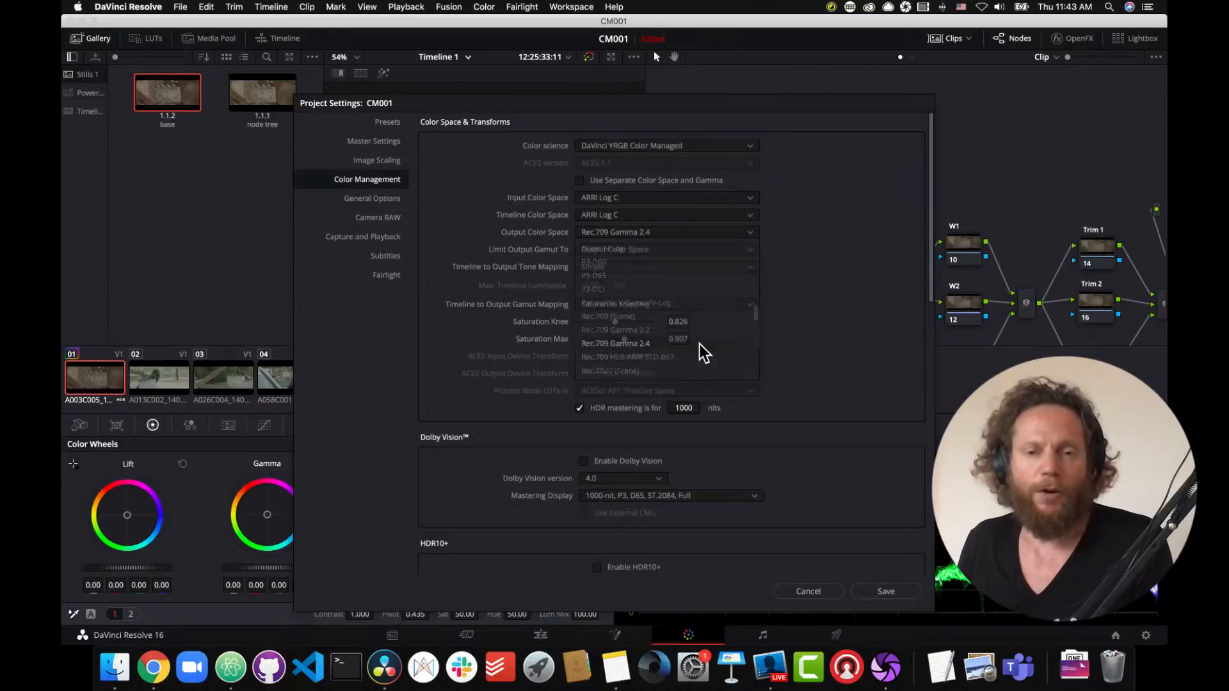
{"action": "left_click", "coordinate": [887, 591]}
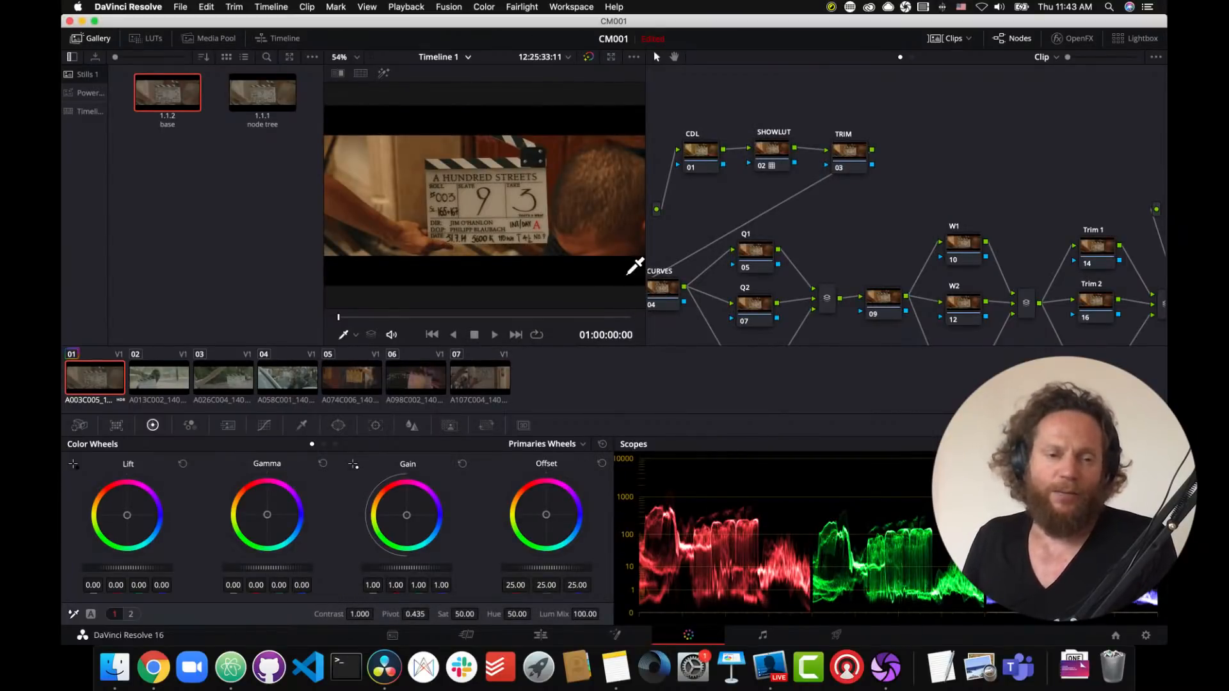
Step: Go to a frame about 25 seconds into clip 01, and hide the Gallery and widen the node editor
{"action": "left_click", "coordinate": [400, 317]}
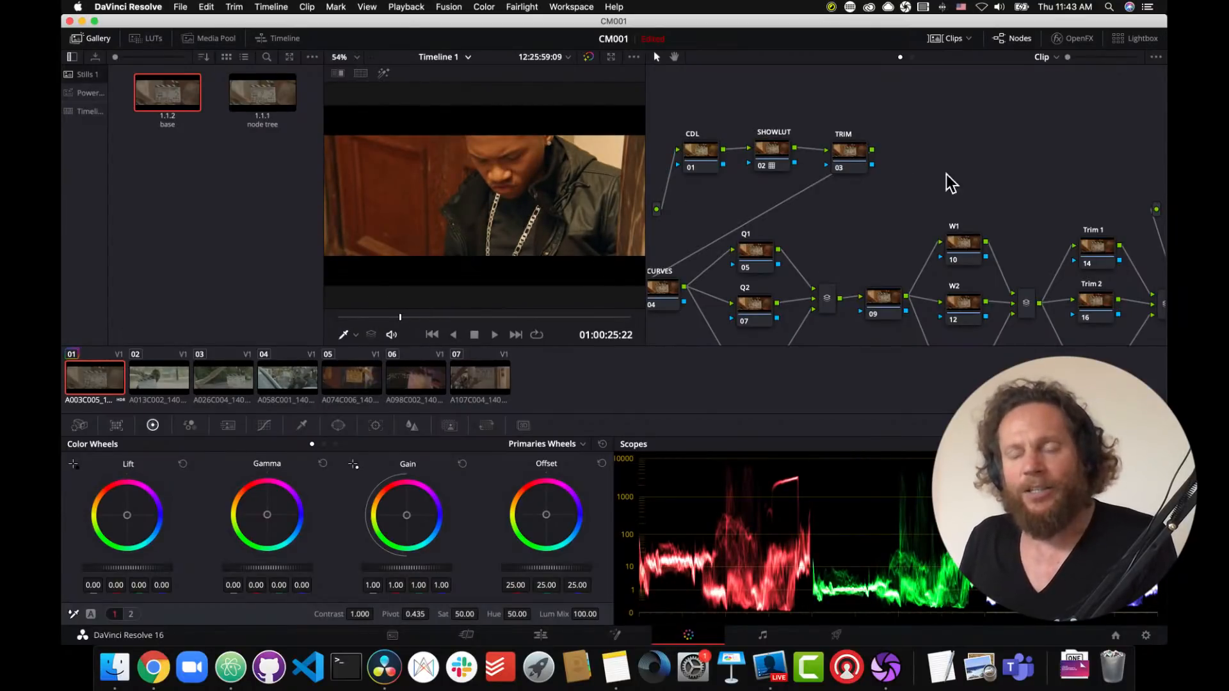
{"action": "left_click", "coordinate": [78, 39]}
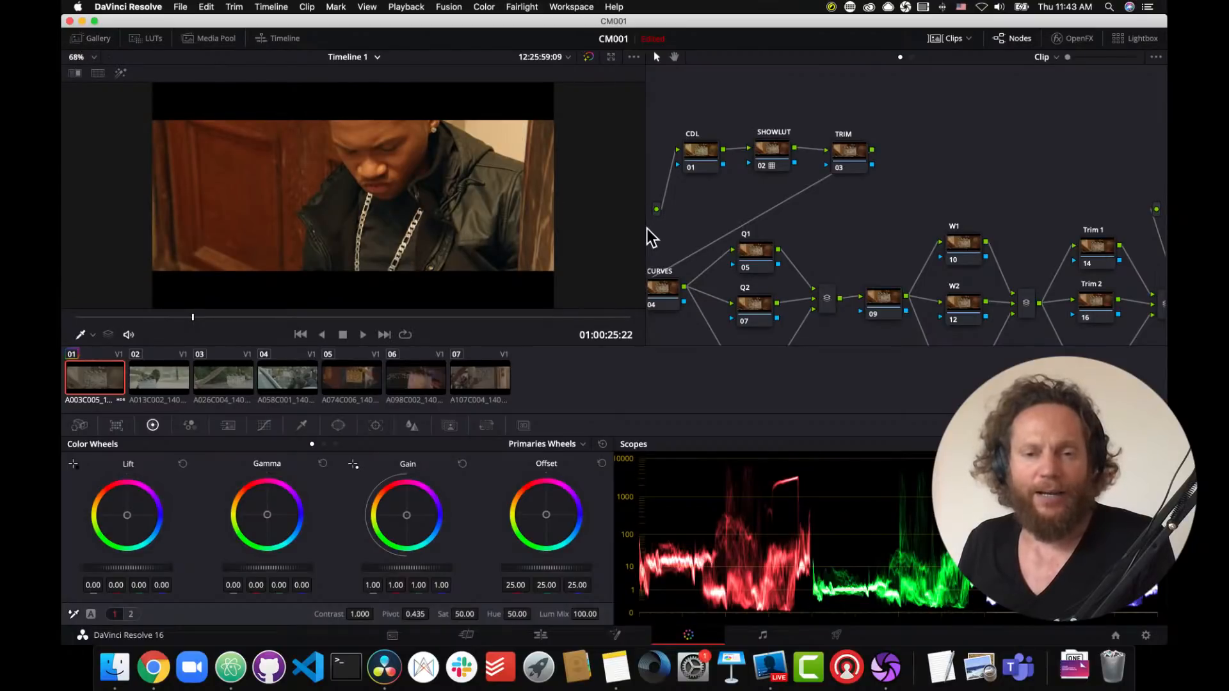
{"action": "left_click_drag", "start_coordinate": [645, 231], "coordinate": [549, 229]}
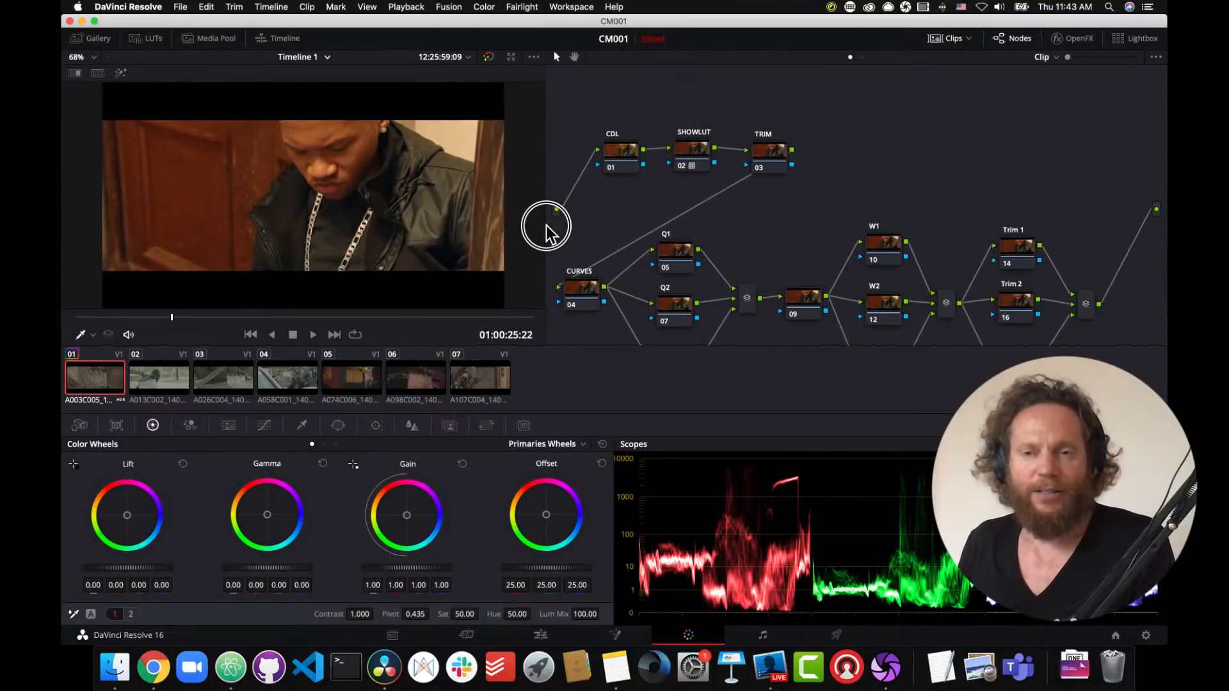
Step: On the CDL node, lower Lift to -0.02, raise Gain to 1.05 and nudge the Gamma balance slightly toward blue
{"action": "left_click_drag", "start_coordinate": [762, 233], "coordinate": [798, 159]}
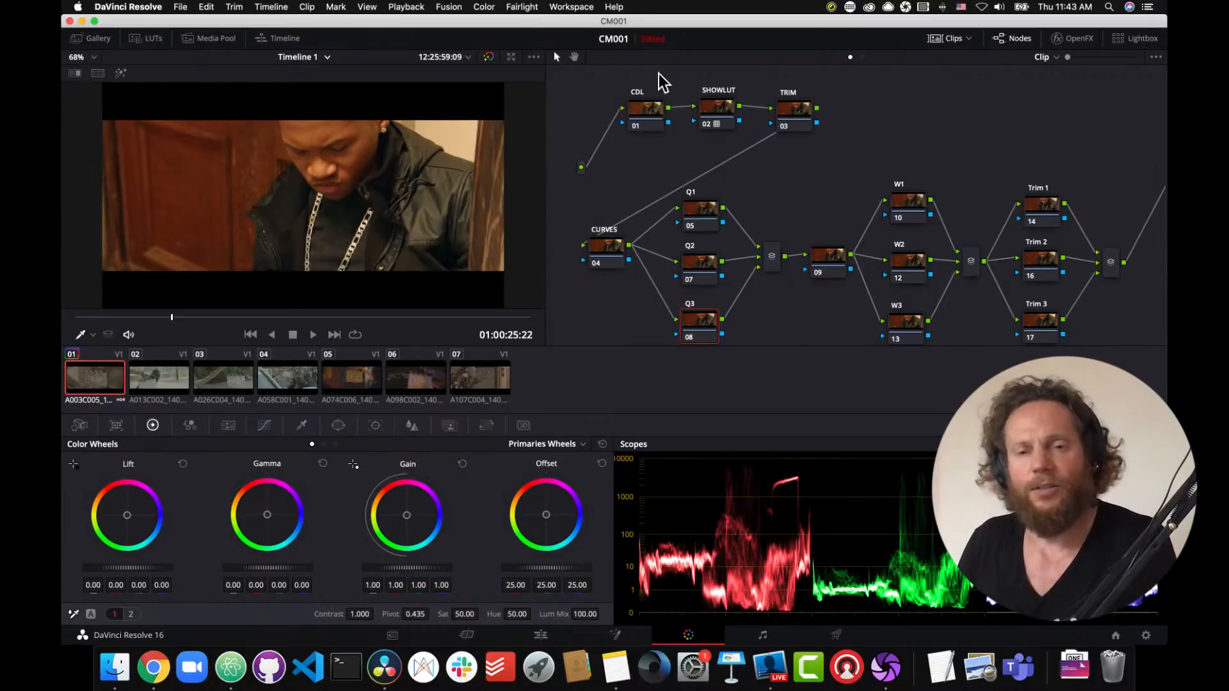
{"action": "left_click", "coordinate": [637, 112]}
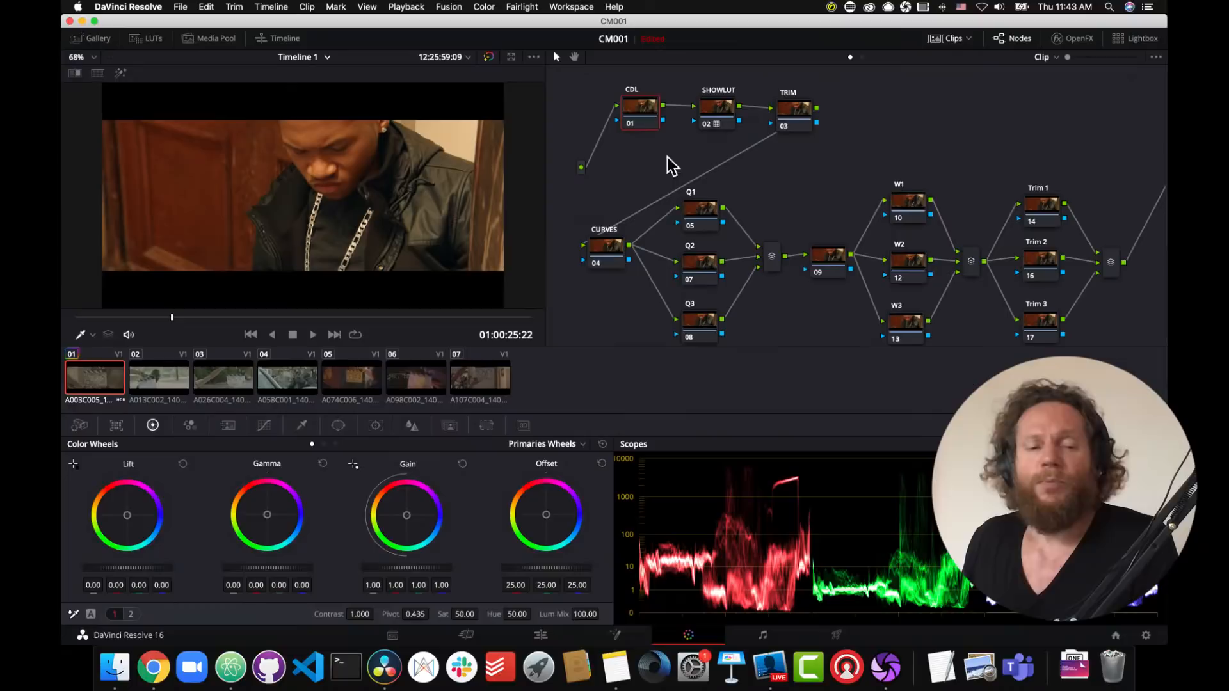
{"action": "left_click_drag", "start_coordinate": [133, 567], "coordinate": [109, 573]}
{"action": "mouse_move", "coordinate": [399, 568]}
{"action": "left_mouse_down"}
{"action": "mouse_move", "coordinate": [419, 567]}
{"action": "mouse_move", "coordinate": [412, 576]}
{"action": "left_mouse_up"}
{"action": "left_click", "coordinate": [267, 516]}
{"action": "left_click_drag", "start_coordinate": [272, 526], "coordinate": [266, 520]}
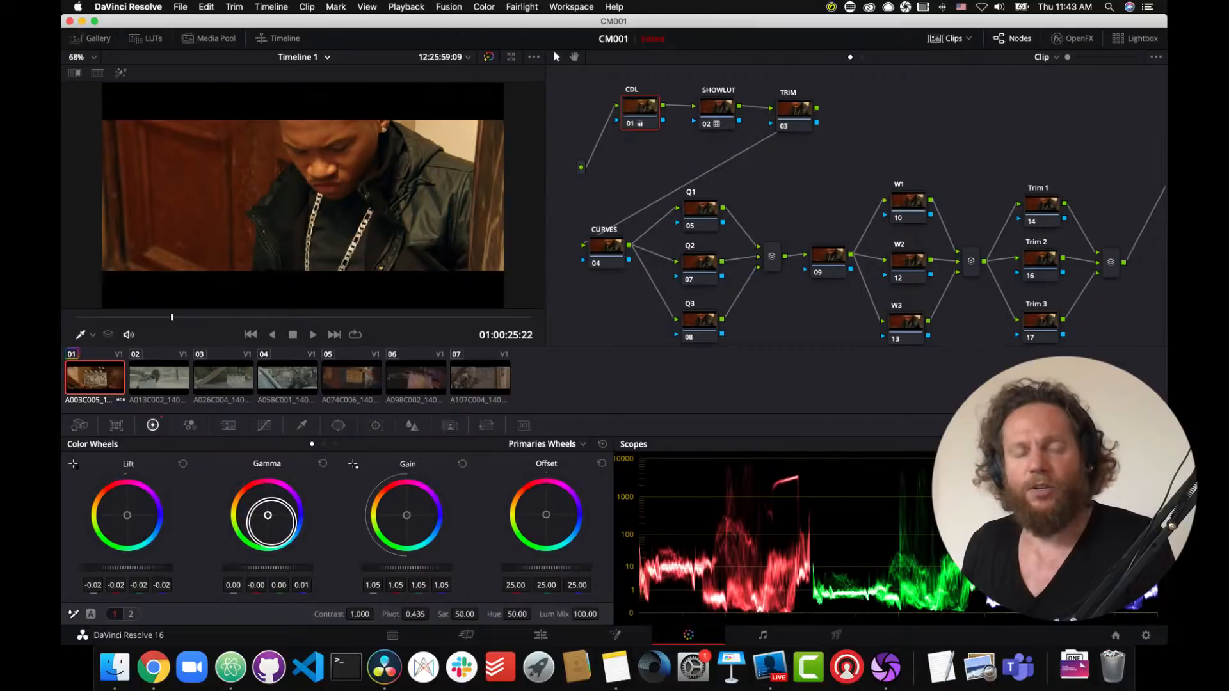
Step: Shift the CDL node's Gain balance to red 1.00, green 1.06 and blue 1.12, and fine-tune its Lift balance
{"action": "left_click_drag", "start_coordinate": [409, 523], "coordinate": [419, 526]}
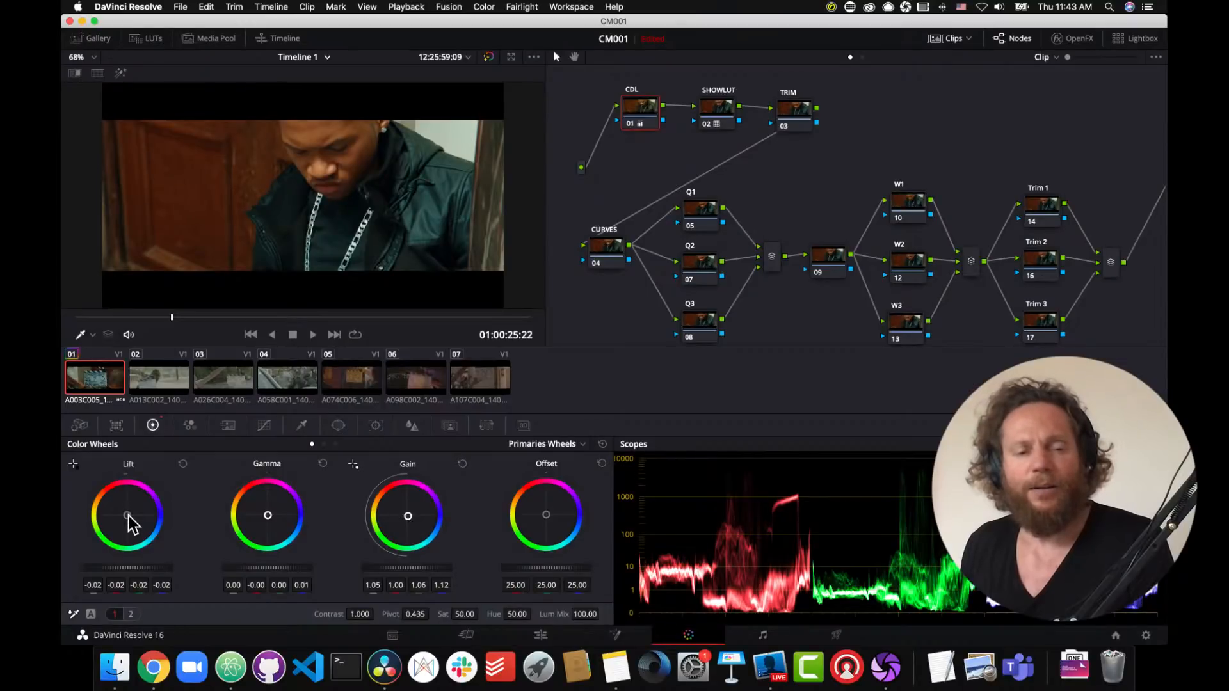
{"action": "left_click_drag", "start_coordinate": [132, 519], "coordinate": [126, 517]}
{"action": "left_click_drag", "start_coordinate": [267, 516], "coordinate": [271, 529]}
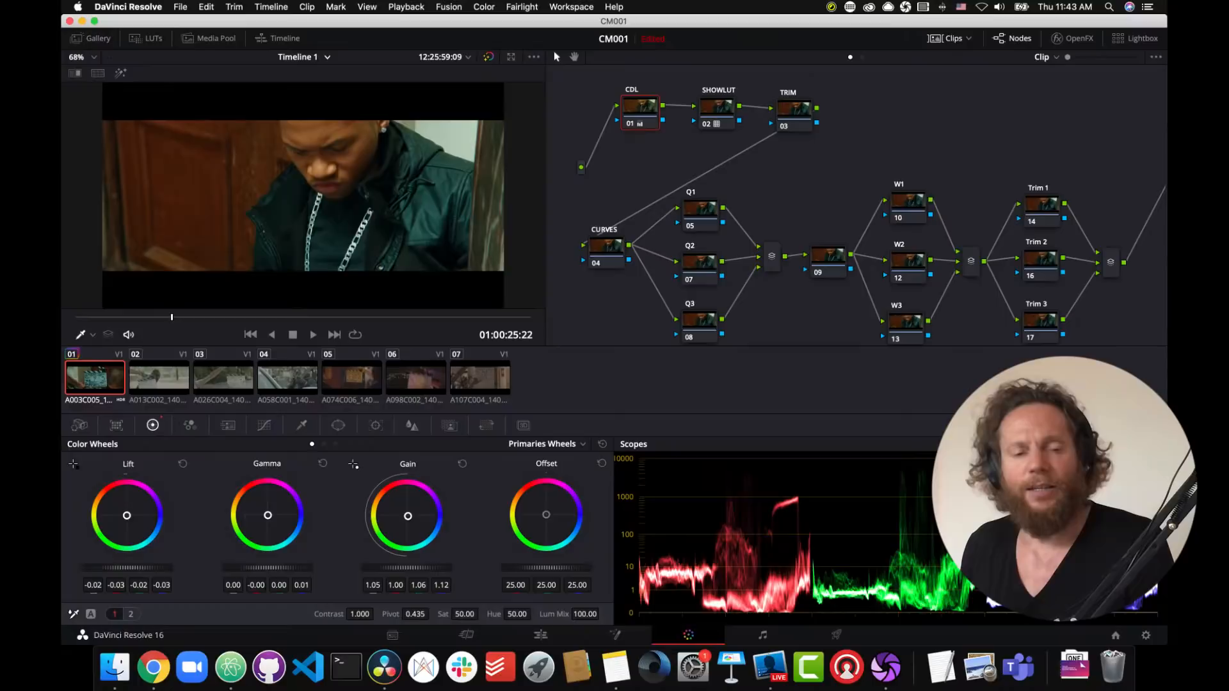
Step: Go to a frame about 44 seconds into clip 01 and repeatedly bypass and re-enable the CDL node to compare the grade
{"action": "left_click", "coordinate": [247, 318]}
{"action": "left_click_drag", "start_coordinate": [251, 320], "coordinate": [240, 318]}
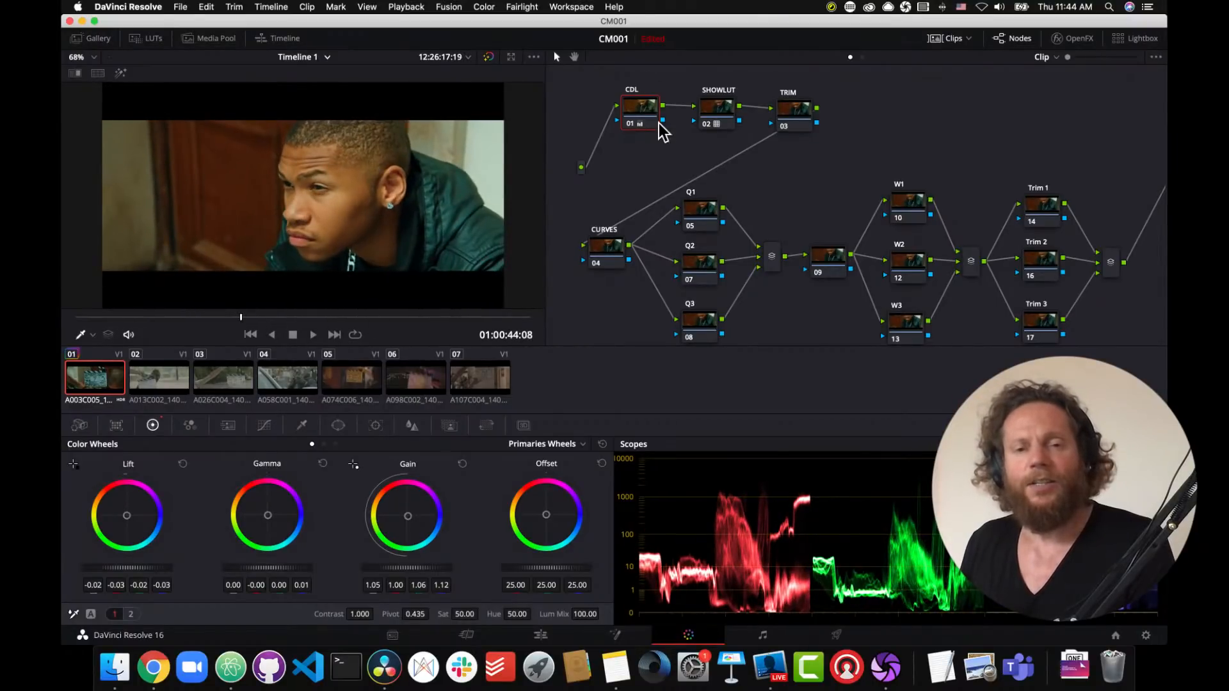
{"action": "left_click", "coordinate": [632, 125]}
{"action": "left_click", "coordinate": [631, 124]}
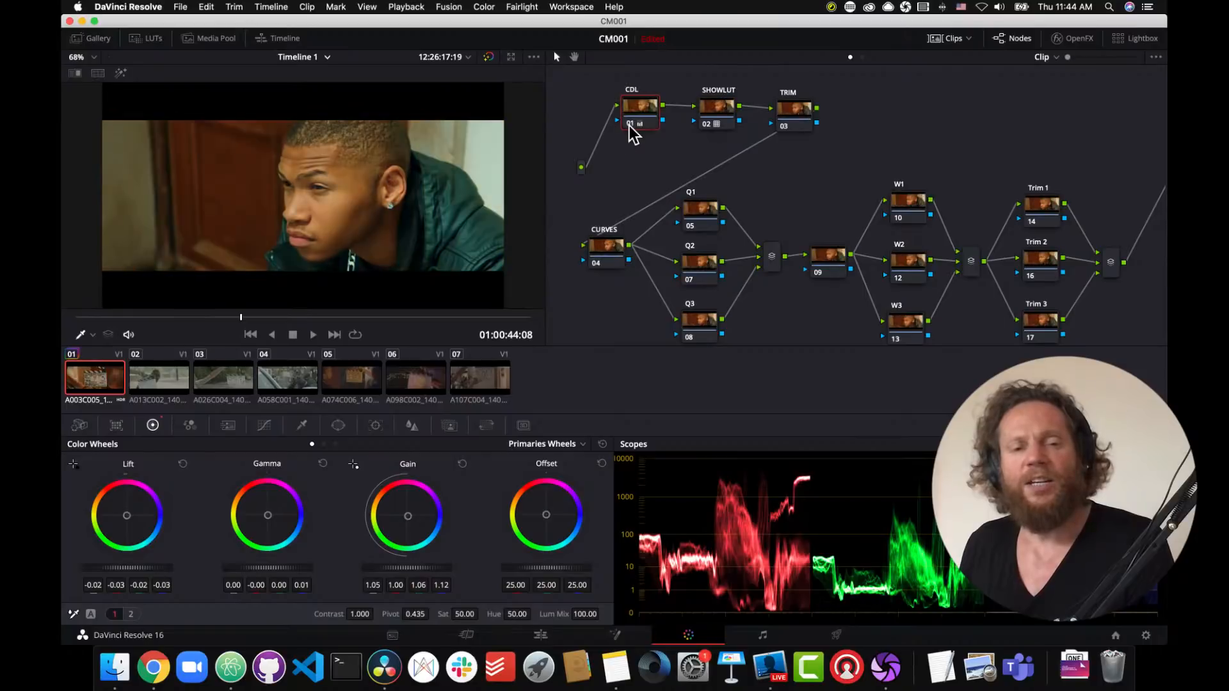
{"action": "left_click", "coordinate": [631, 125]}
{"action": "left_click", "coordinate": [632, 125]}
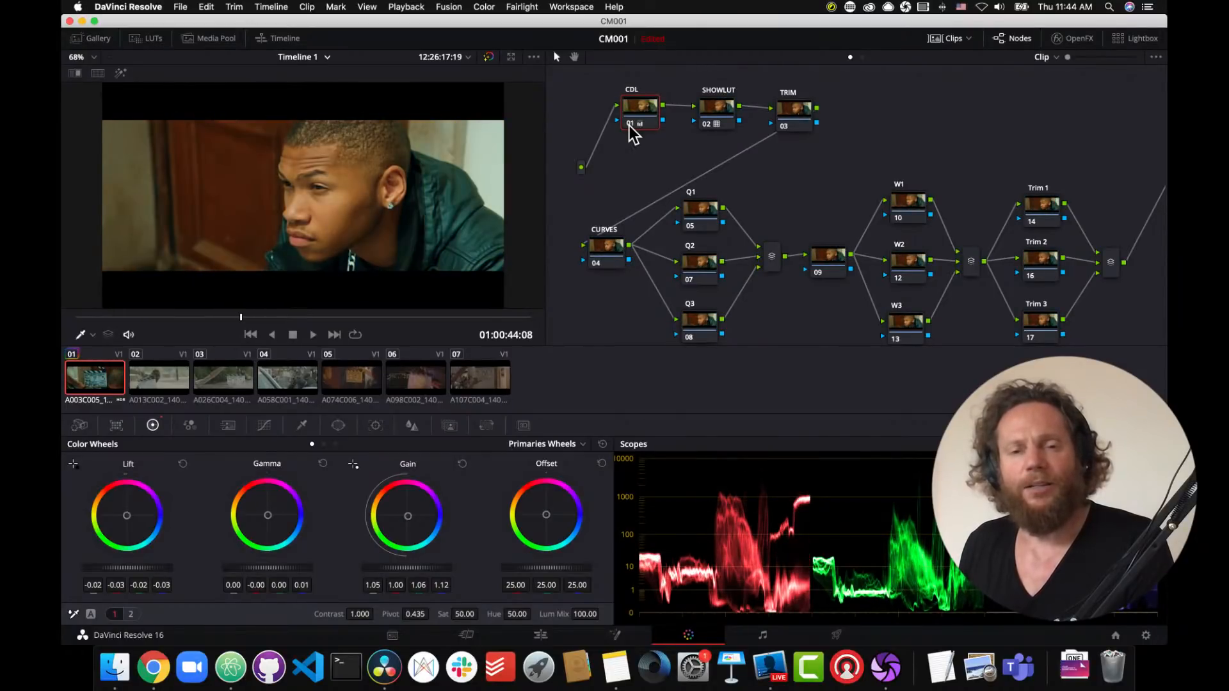
{"action": "left_click", "coordinate": [631, 125]}
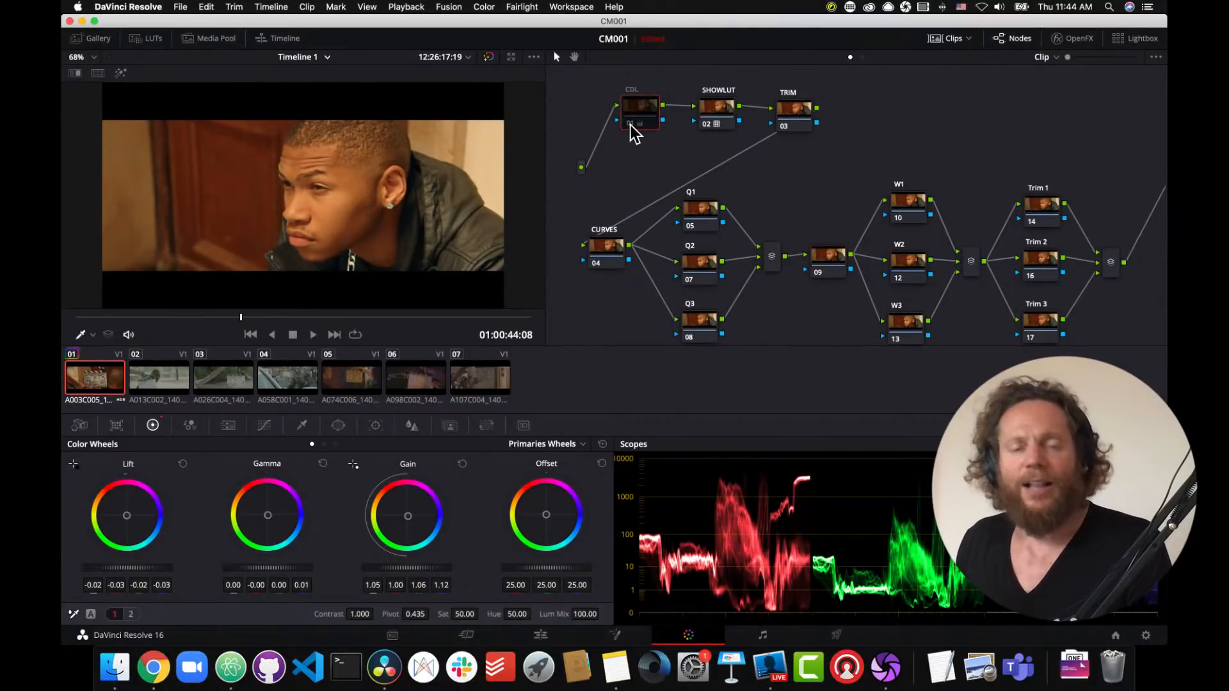
{"action": "left_click", "coordinate": [633, 124]}
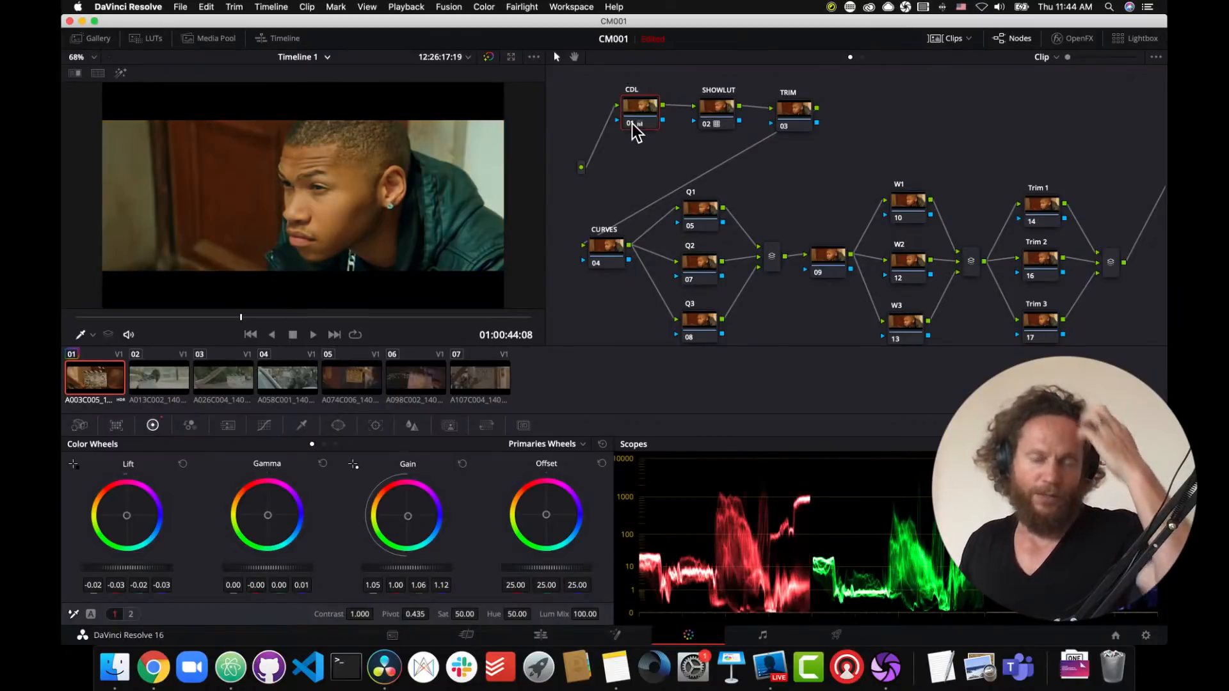
Step: Compare the image with the SHOWLUT node bypassed alone and together with the CDL node, and re-enable both nodes
{"action": "left_click", "coordinate": [710, 108]}
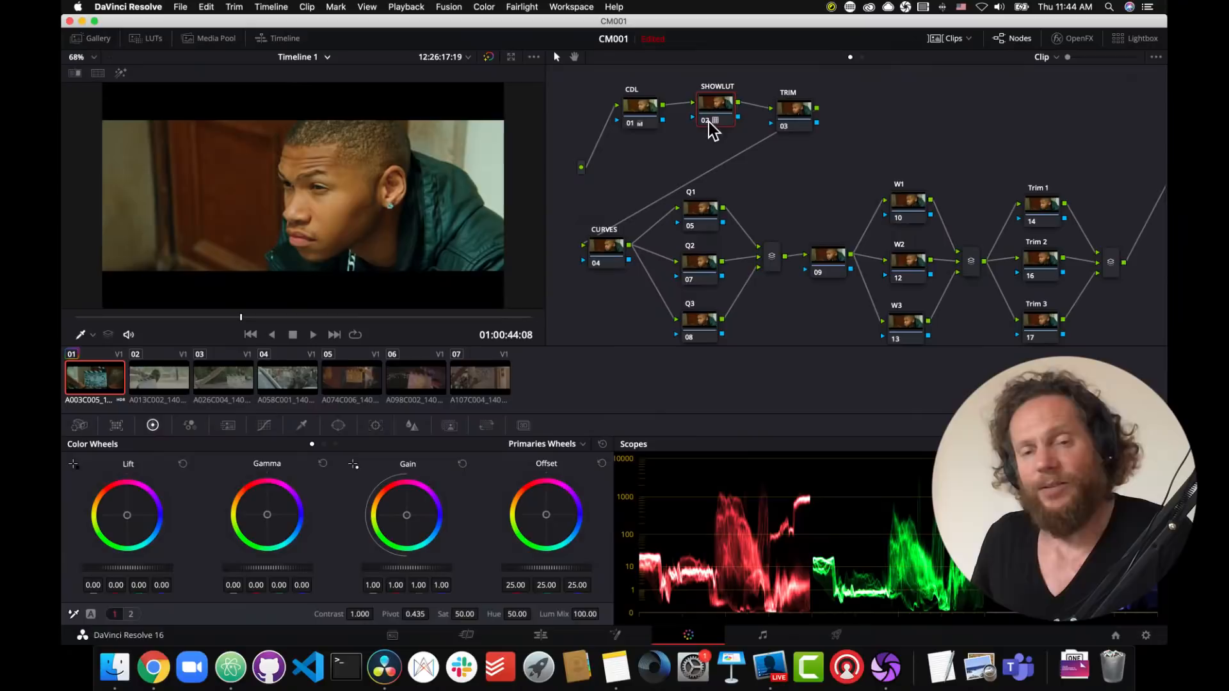
{"action": "left_click", "coordinate": [707, 121]}
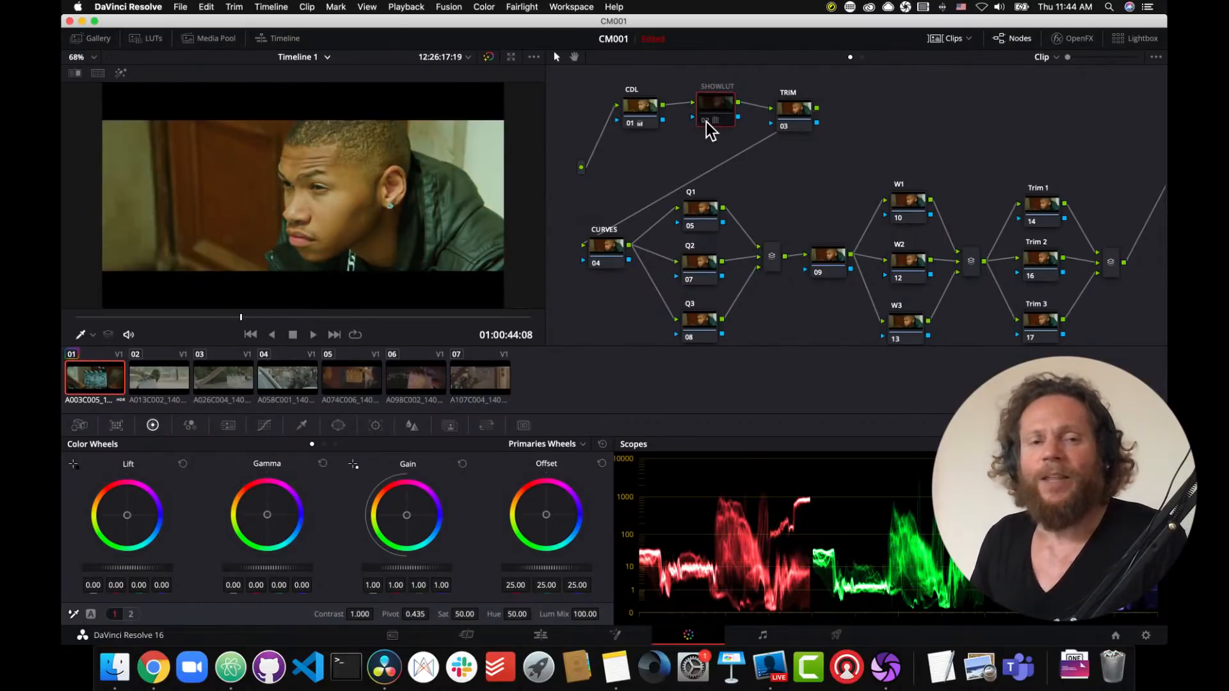
{"action": "left_click", "coordinate": [706, 122]}
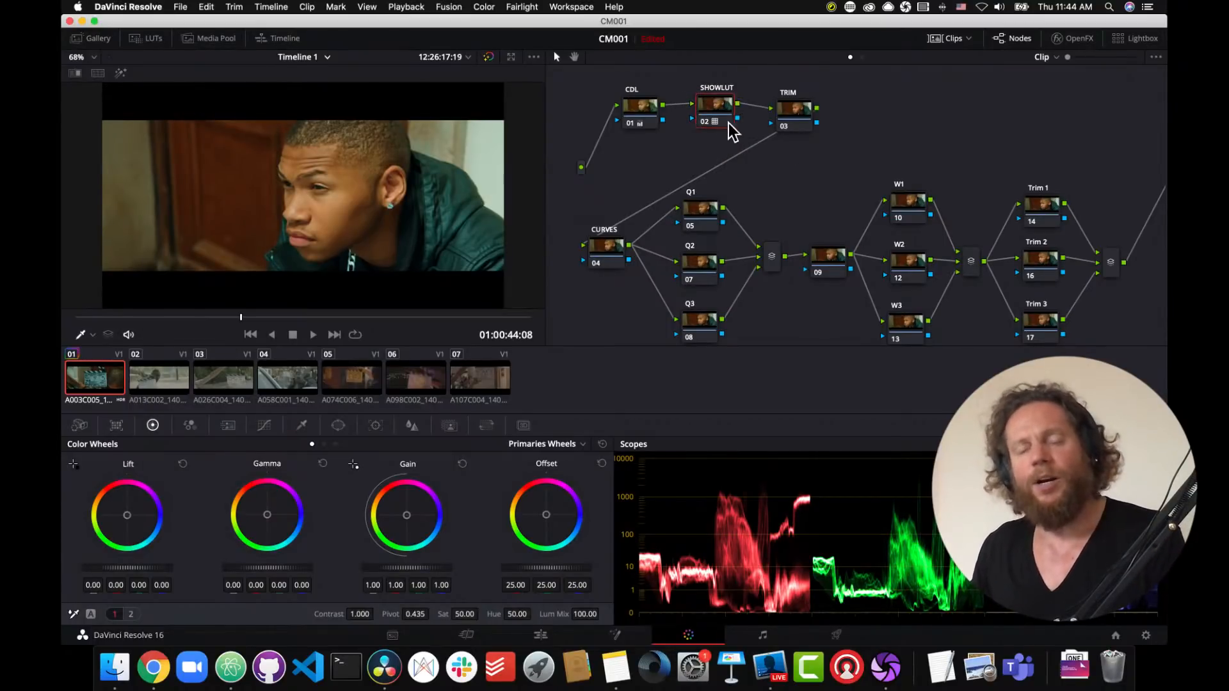
{"action": "left_click", "coordinate": [793, 115]}
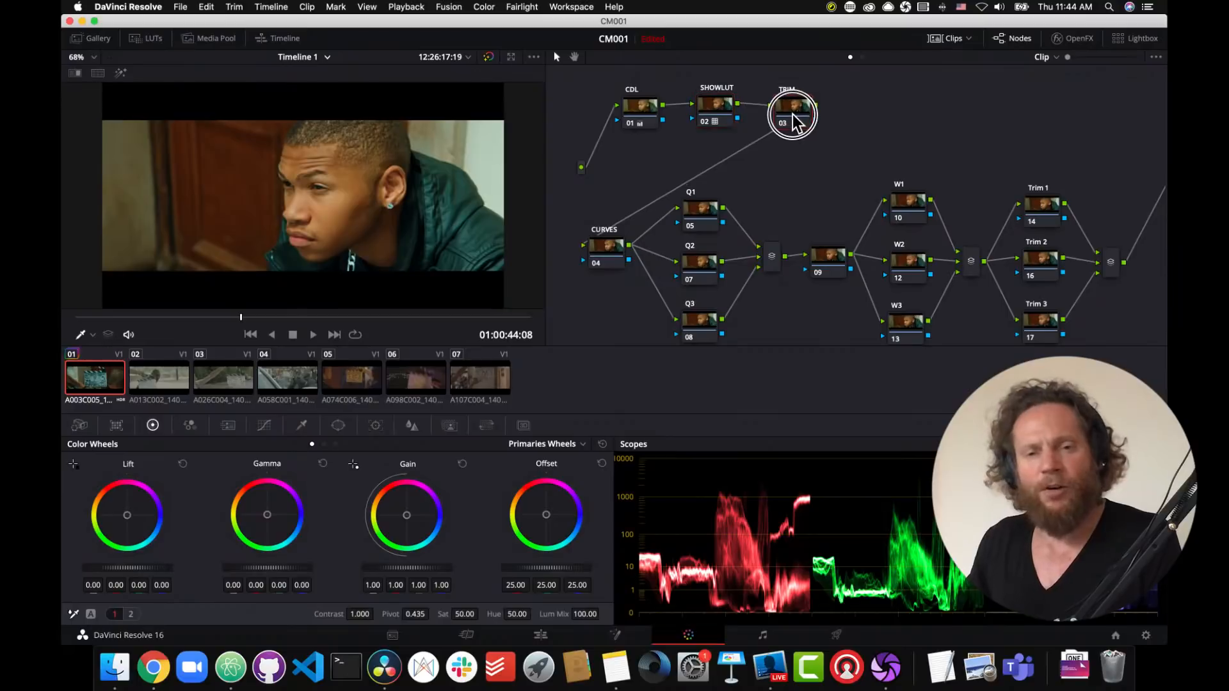
{"action": "left_click", "coordinate": [704, 122]}
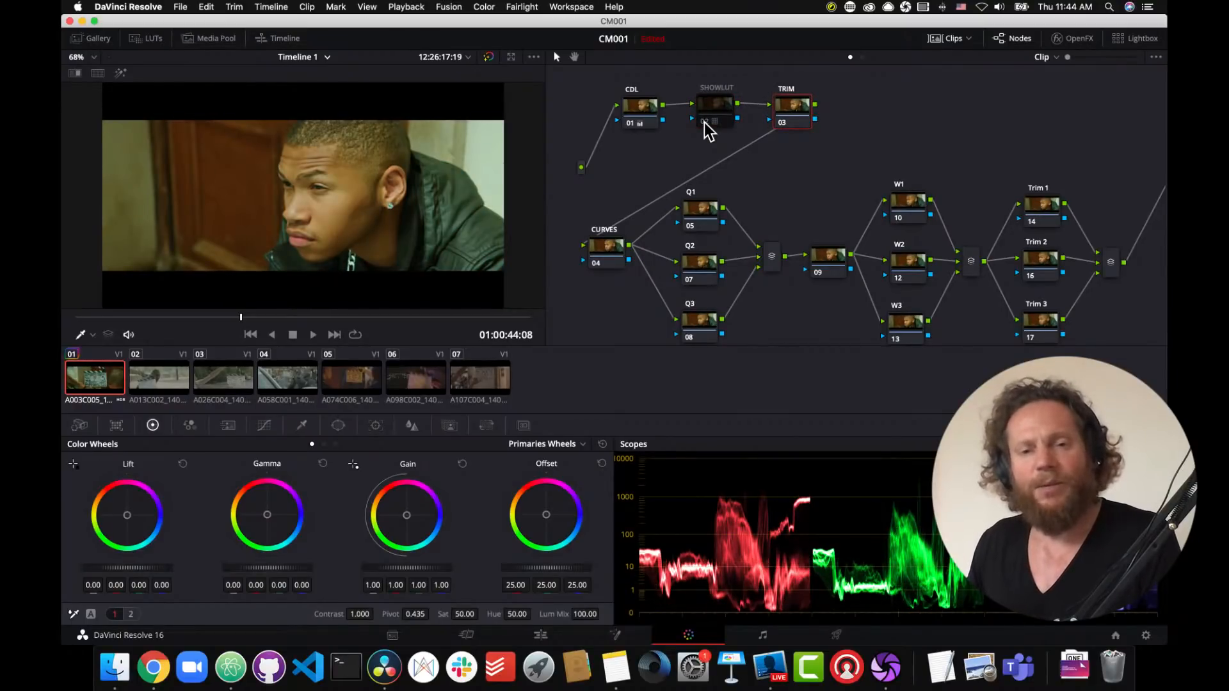
{"action": "left_click", "coordinate": [632, 125]}
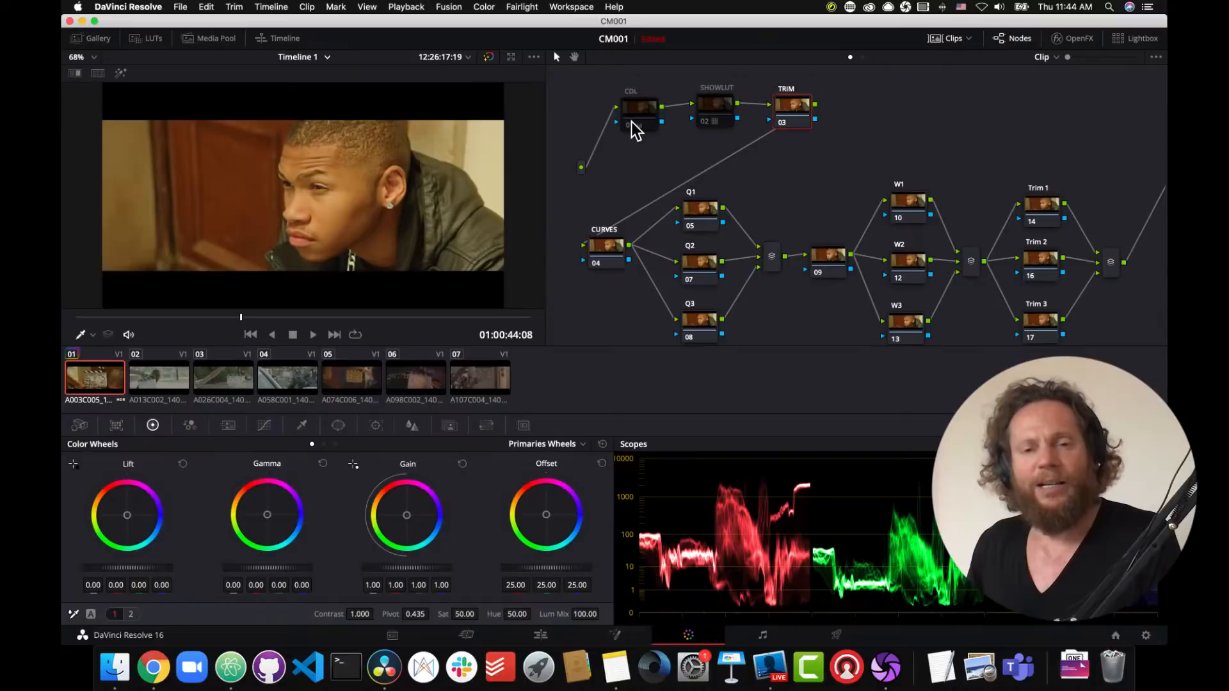
{"action": "left_click", "coordinate": [704, 123]}
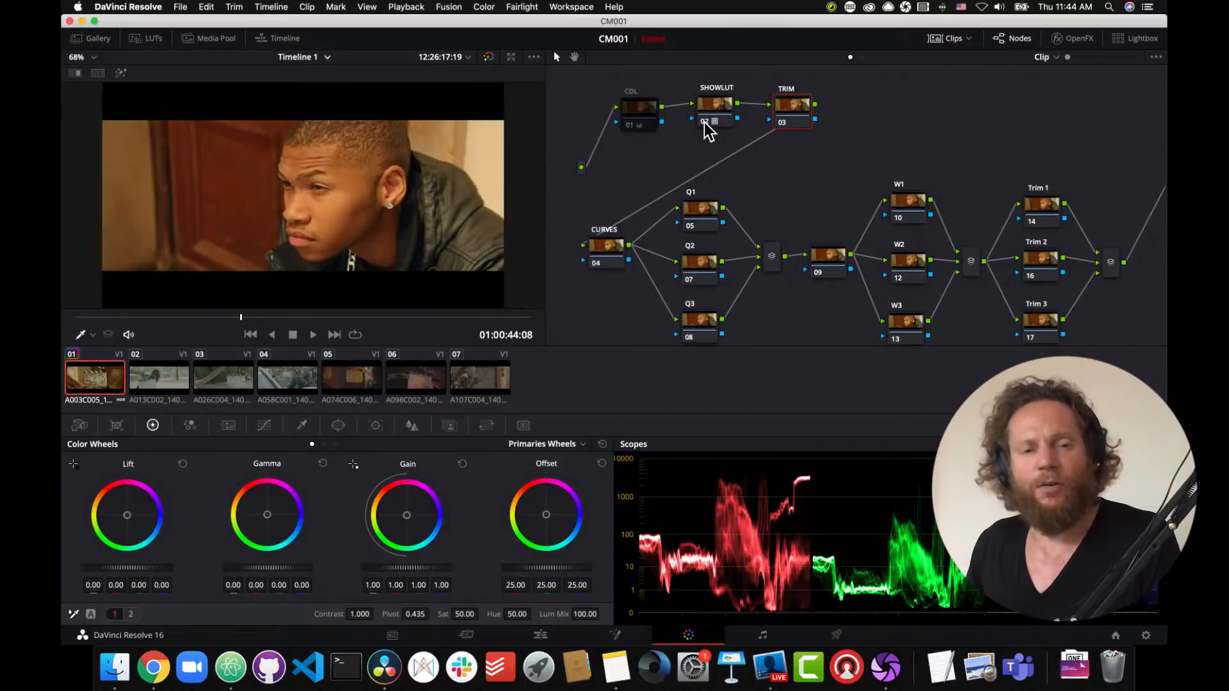
{"action": "left_click", "coordinate": [632, 125]}
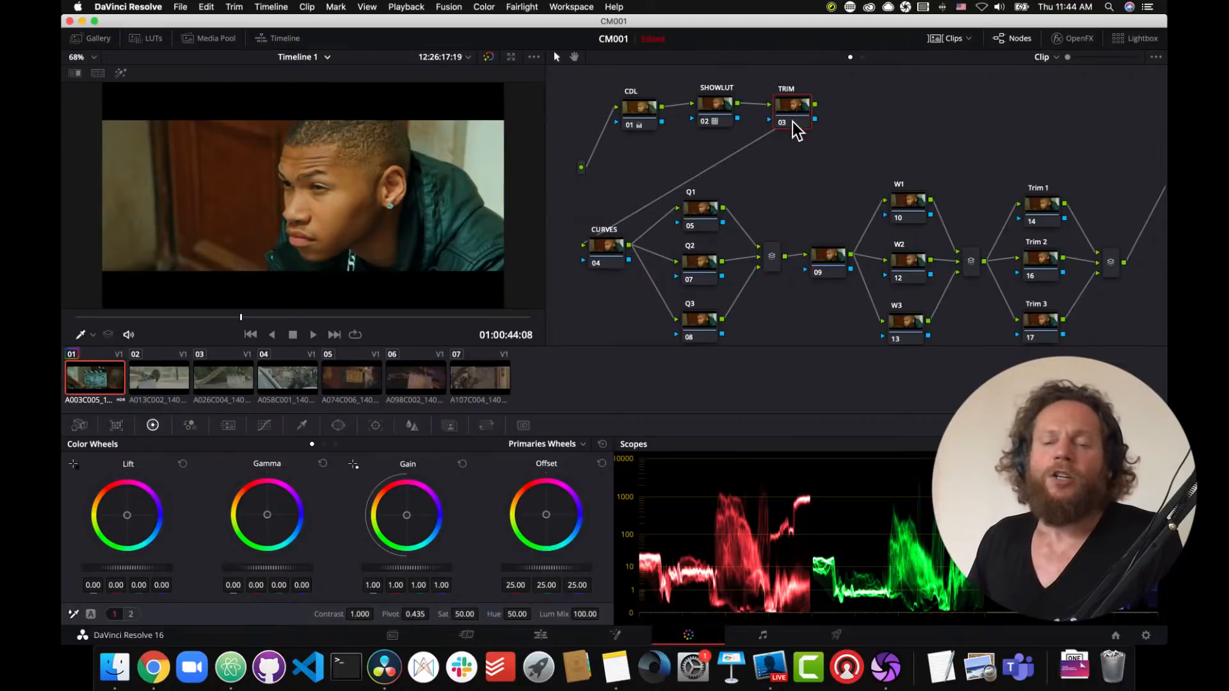
Step: On the TRIM node, enable editable splines for the custom curve and pull its shadow handle slightly down
{"action": "left_click_drag", "start_coordinate": [794, 121], "coordinate": [794, 123]}
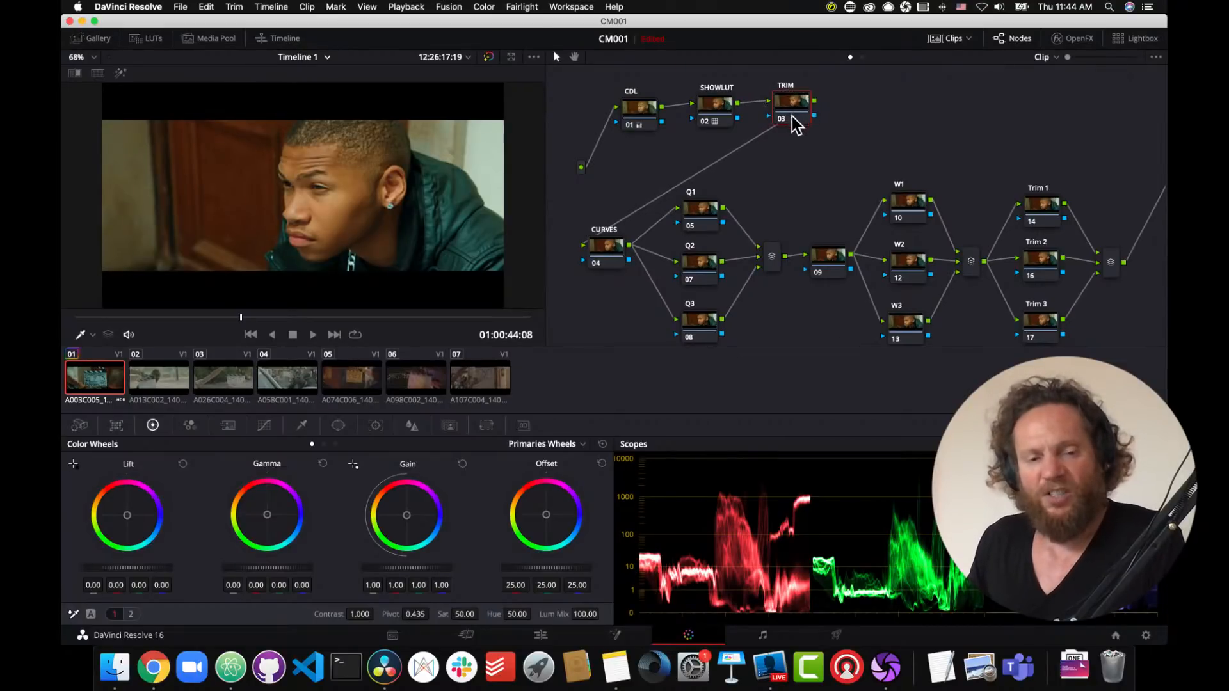
{"action": "left_click", "coordinate": [262, 432]}
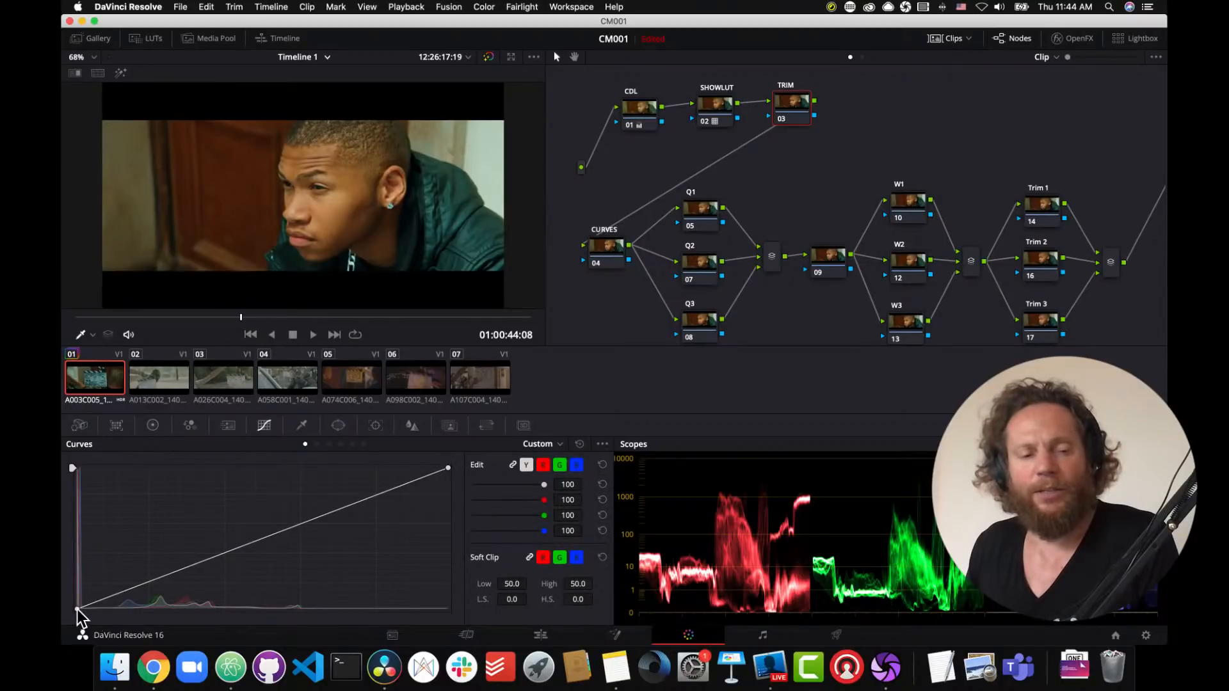
{"action": "left_click", "coordinate": [602, 444]}
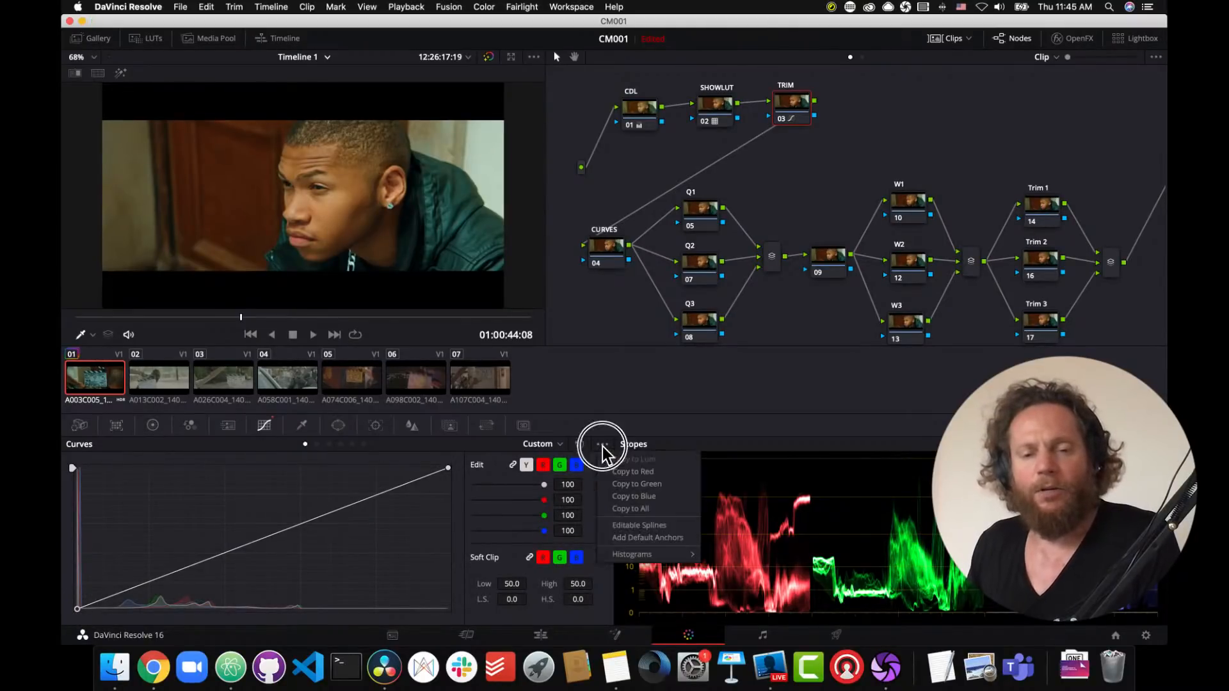
{"action": "left_click", "coordinate": [634, 525]}
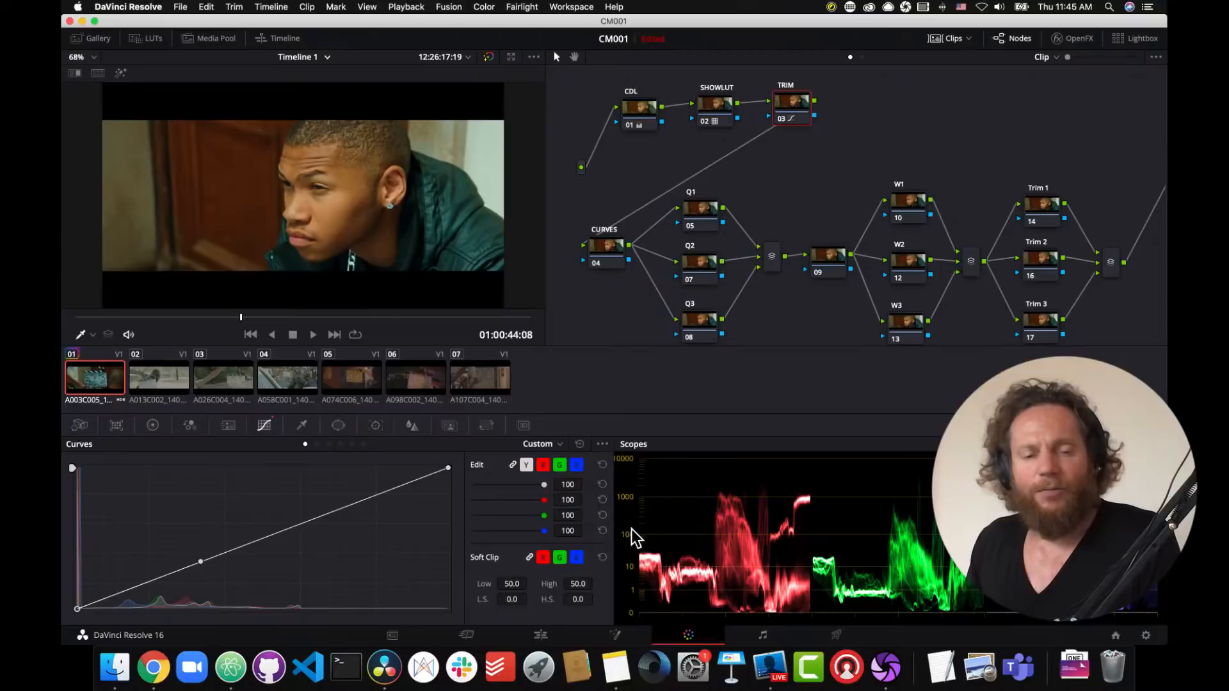
{"action": "left_click", "coordinate": [200, 561]}
{"action": "left_click_drag", "start_coordinate": [200, 562], "coordinate": [202, 572]}
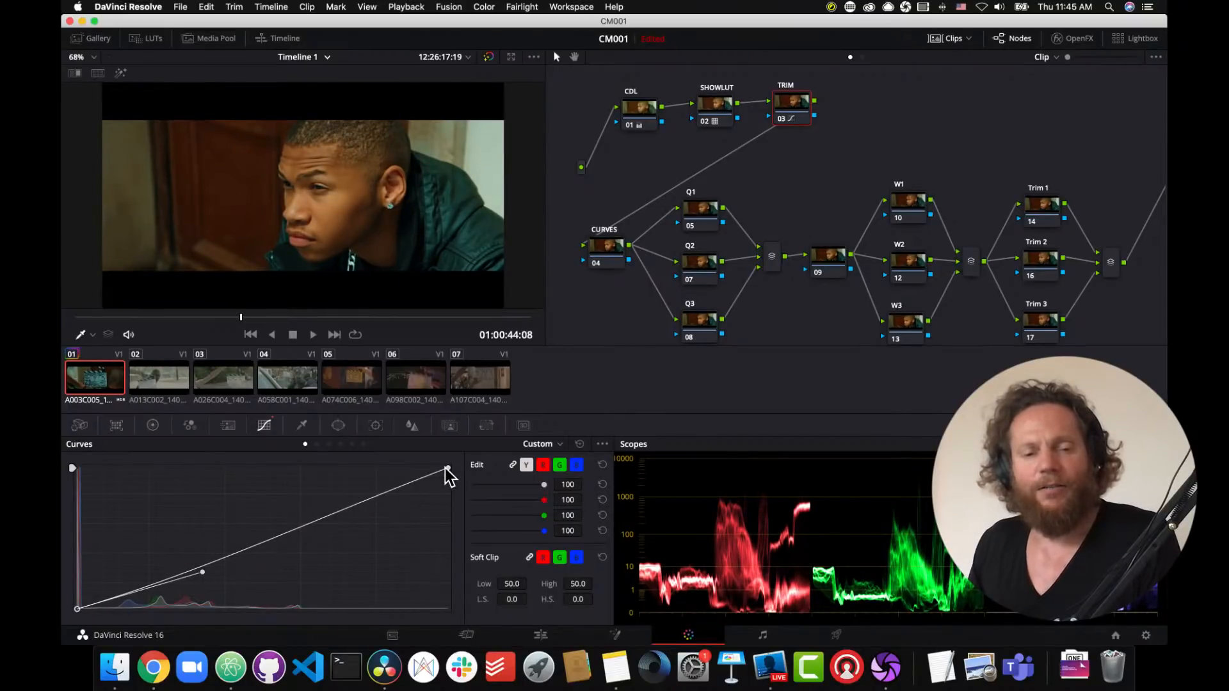
Step: Raise the highlight handle and refine the shadow handle of the TRIM node's custom curve to form a gentle S-curve
{"action": "key", "text": "super+z"}
{"action": "left_click_drag", "start_coordinate": [324, 514], "coordinate": [319, 506]}
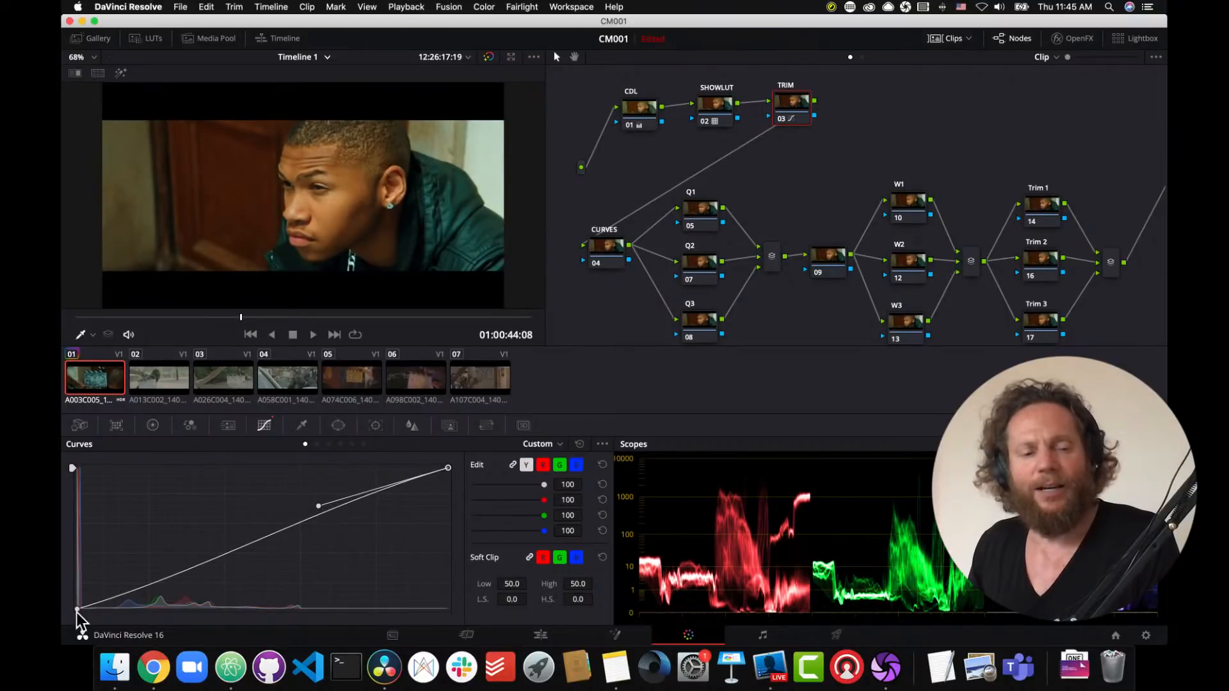
{"action": "key", "text": "super+z"}
{"action": "left_click_drag", "start_coordinate": [198, 576], "coordinate": [201, 574]}
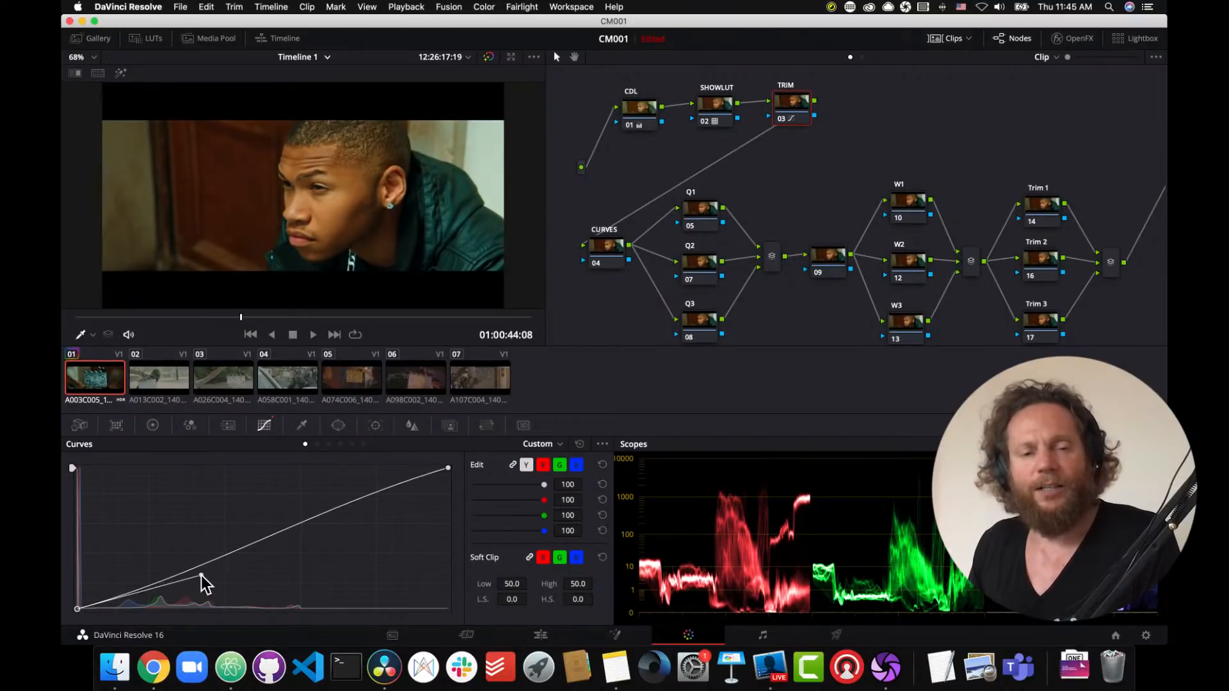
{"action": "key", "text": "super+z"}
{"action": "left_click_drag", "start_coordinate": [323, 513], "coordinate": [316, 501]}
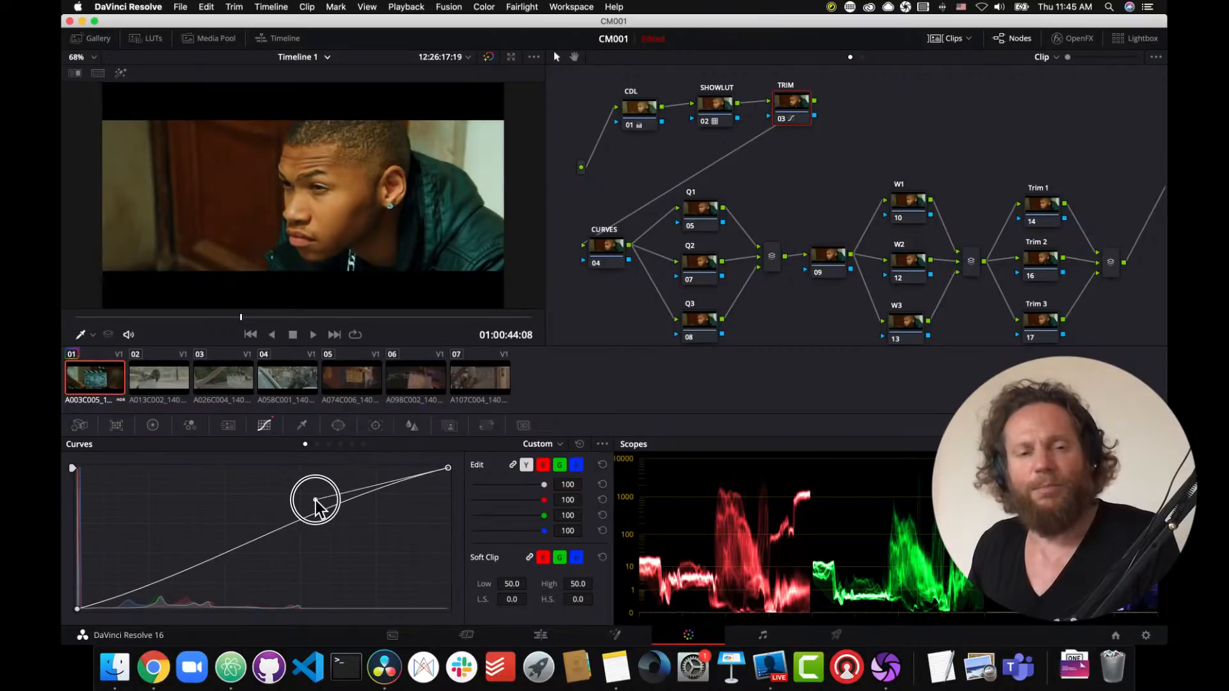
Step: Go to a frame about 58 seconds into clip 01 and raise the CDL node's Gamma to 0.02
{"action": "left_click_drag", "start_coordinate": [285, 317], "coordinate": [293, 317]}
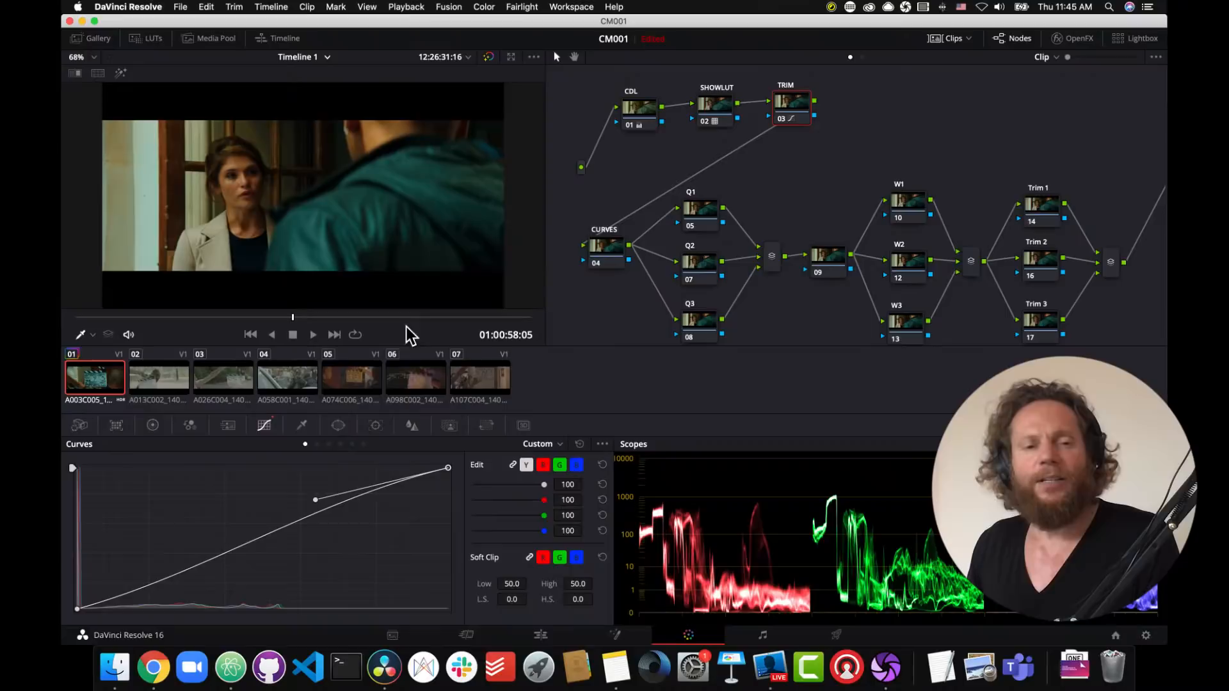
{"action": "left_click", "coordinate": [640, 128]}
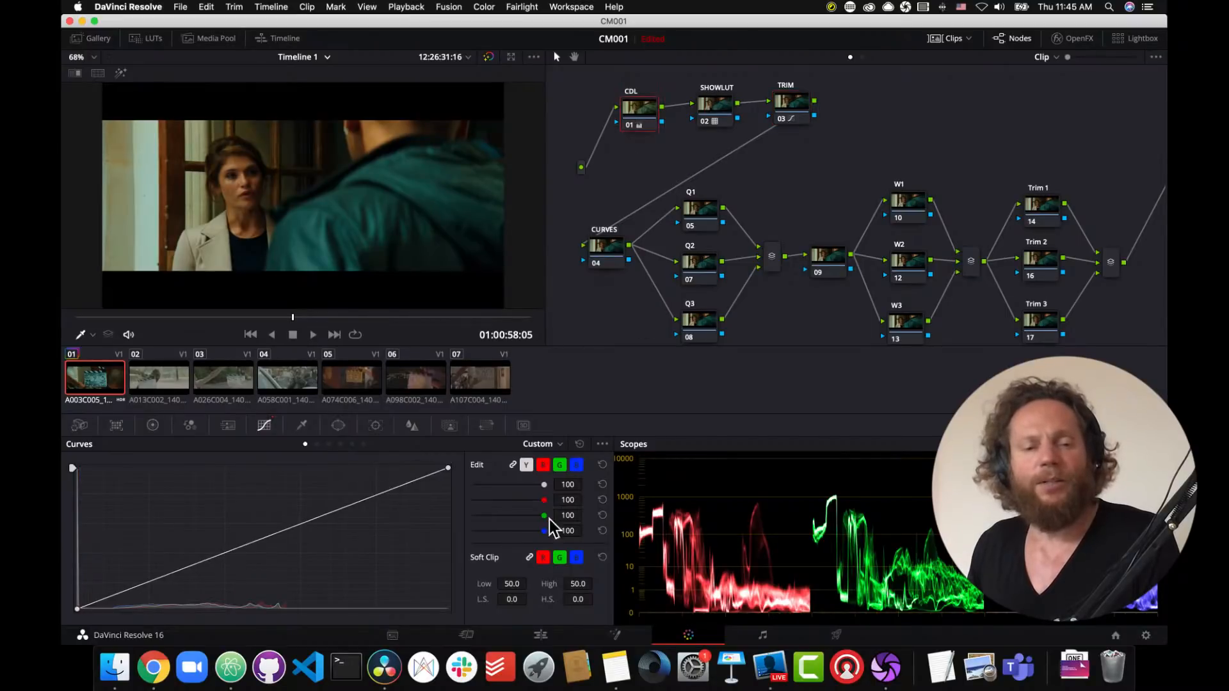
{"action": "left_click", "coordinate": [152, 425]}
{"action": "left_click_drag", "start_coordinate": [250, 569], "coordinate": [296, 569]}
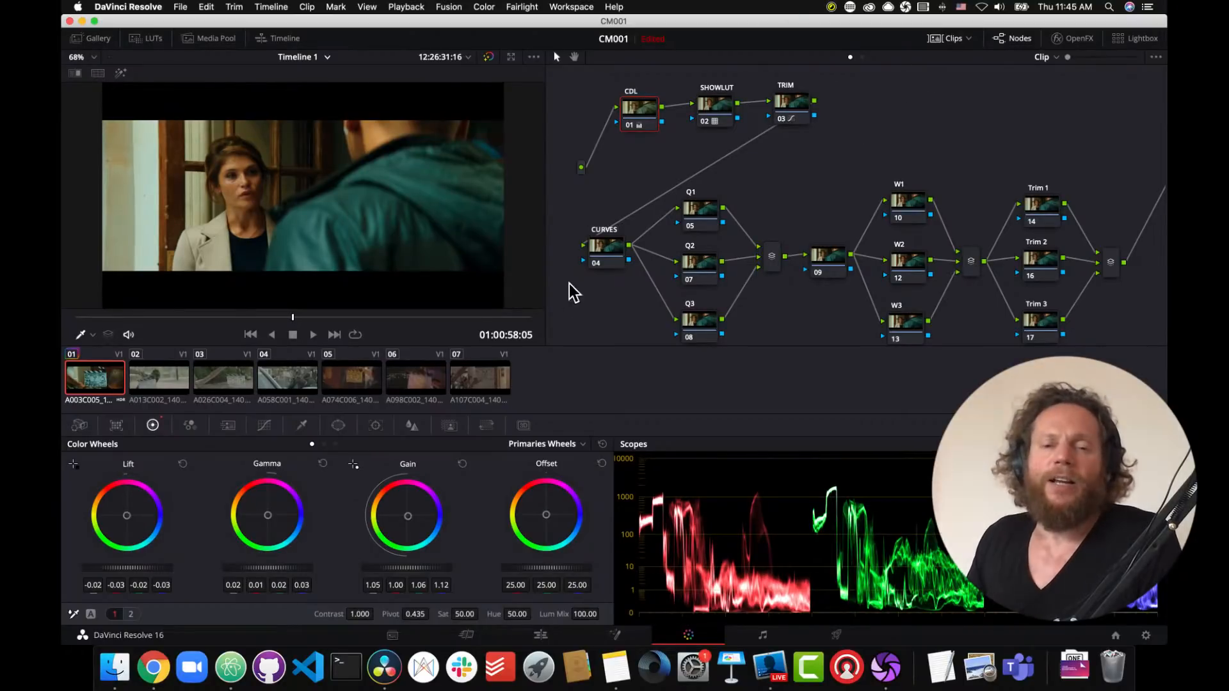
Step: On the CURVES node, use Hue Vs Sat to reduce the greens to saturation 0.71 at input hue 15.31
{"action": "left_click", "coordinate": [600, 250]}
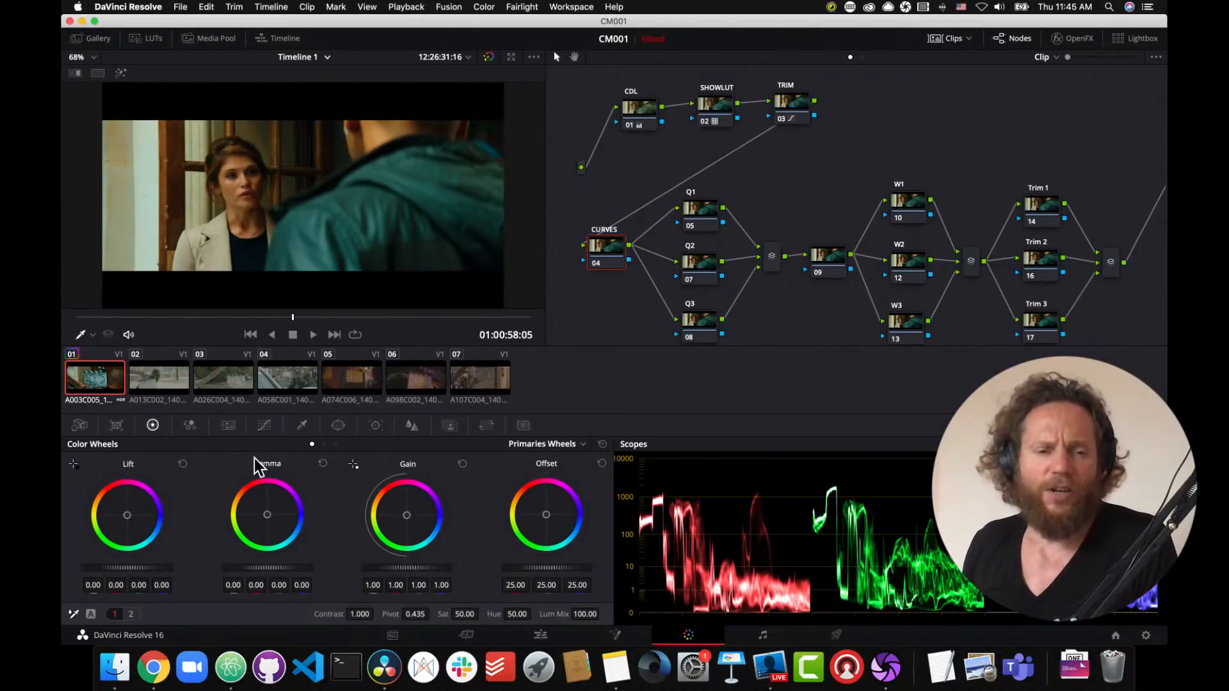
{"action": "left_click", "coordinate": [264, 426]}
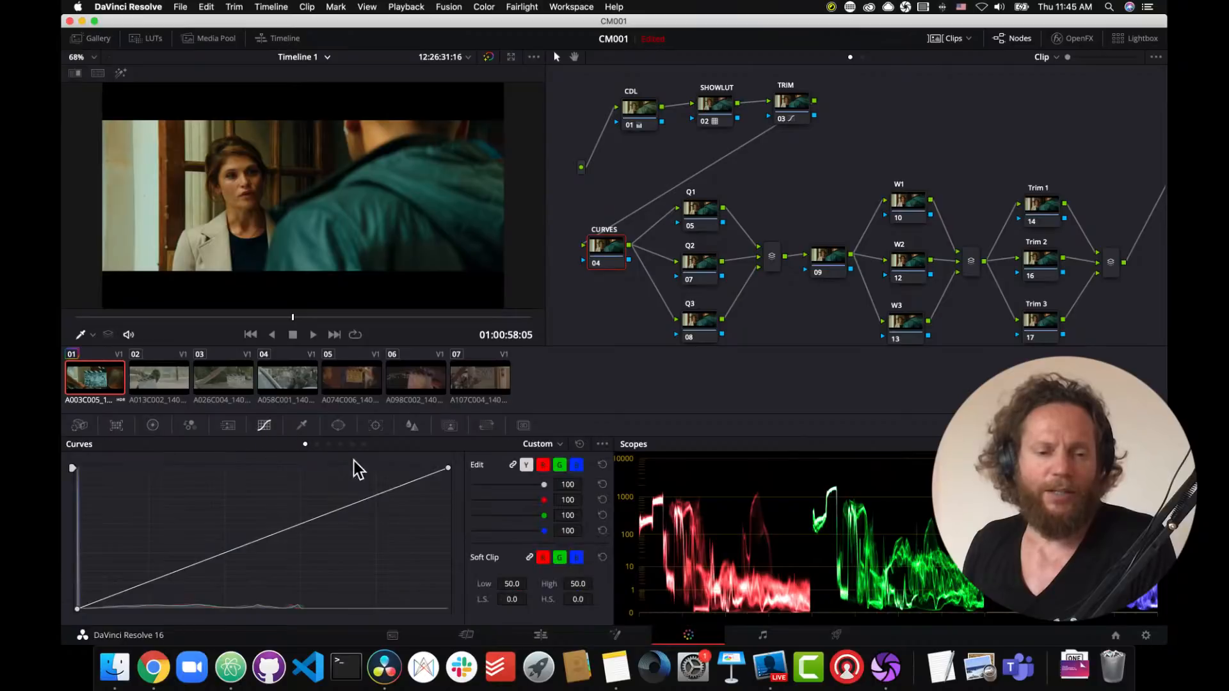
{"action": "left_click", "coordinate": [329, 443]}
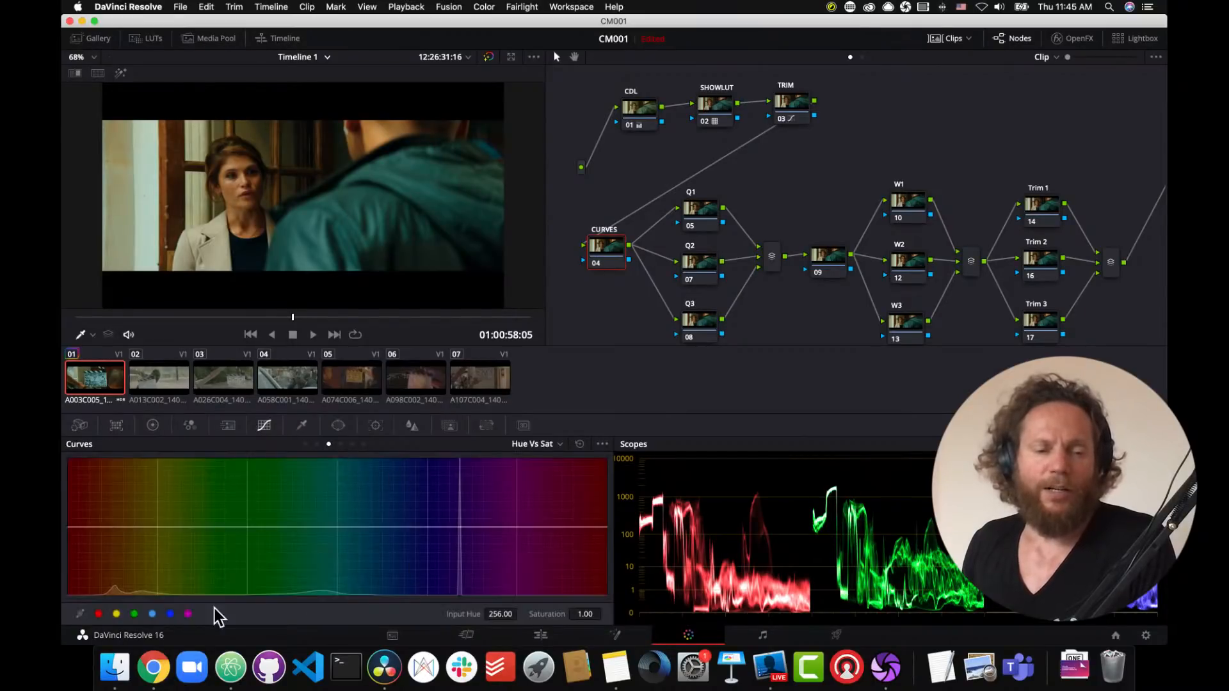
{"action": "left_click", "coordinate": [133, 614]}
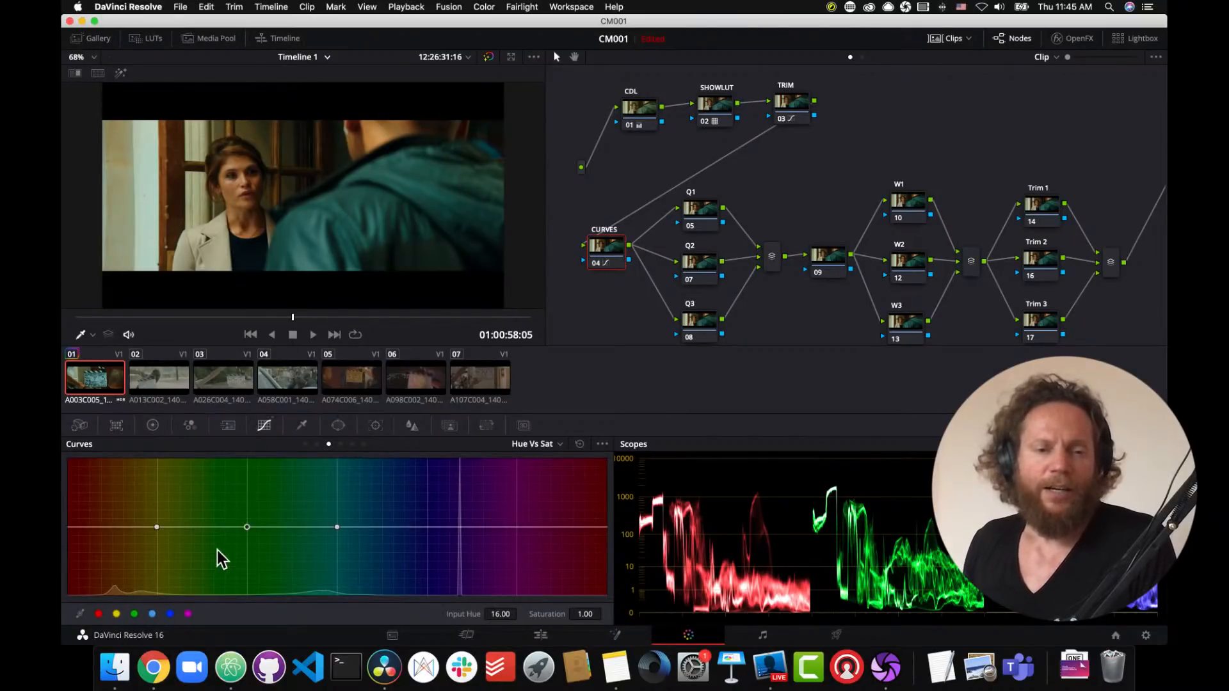
{"action": "left_click_drag", "start_coordinate": [241, 544], "coordinate": [246, 546]}
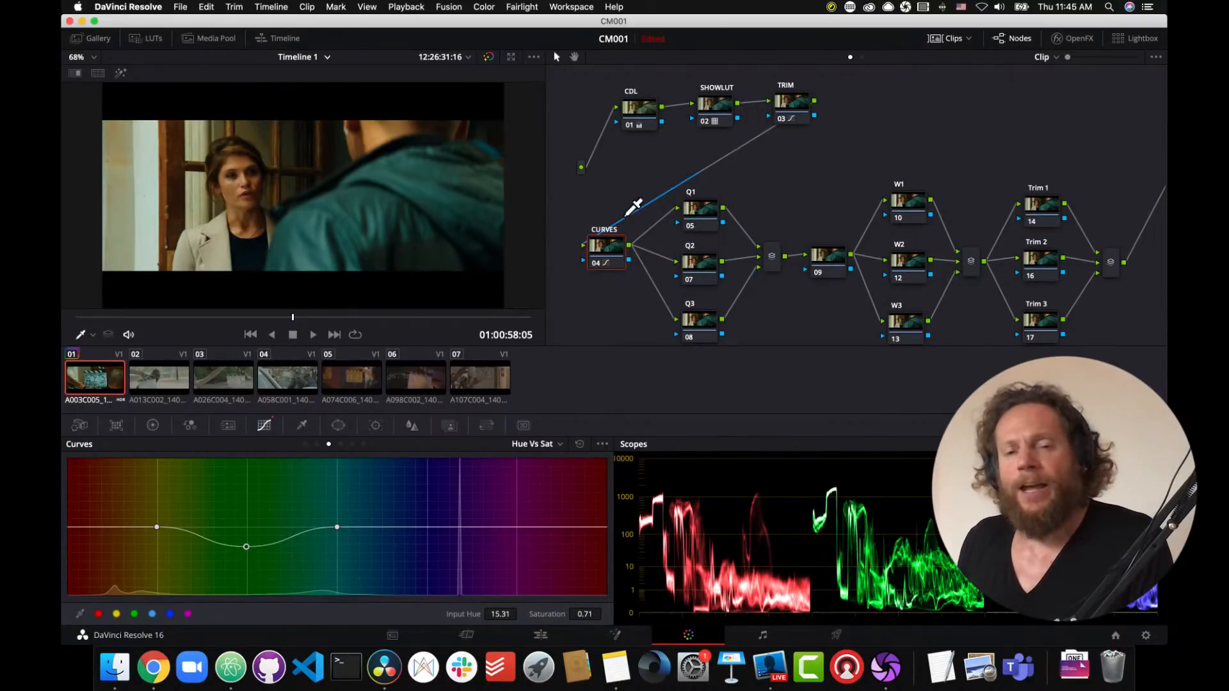
{"action": "scroll", "coordinate": [773, 335], "scroll_direction": "down", "scroll_amount": 1}
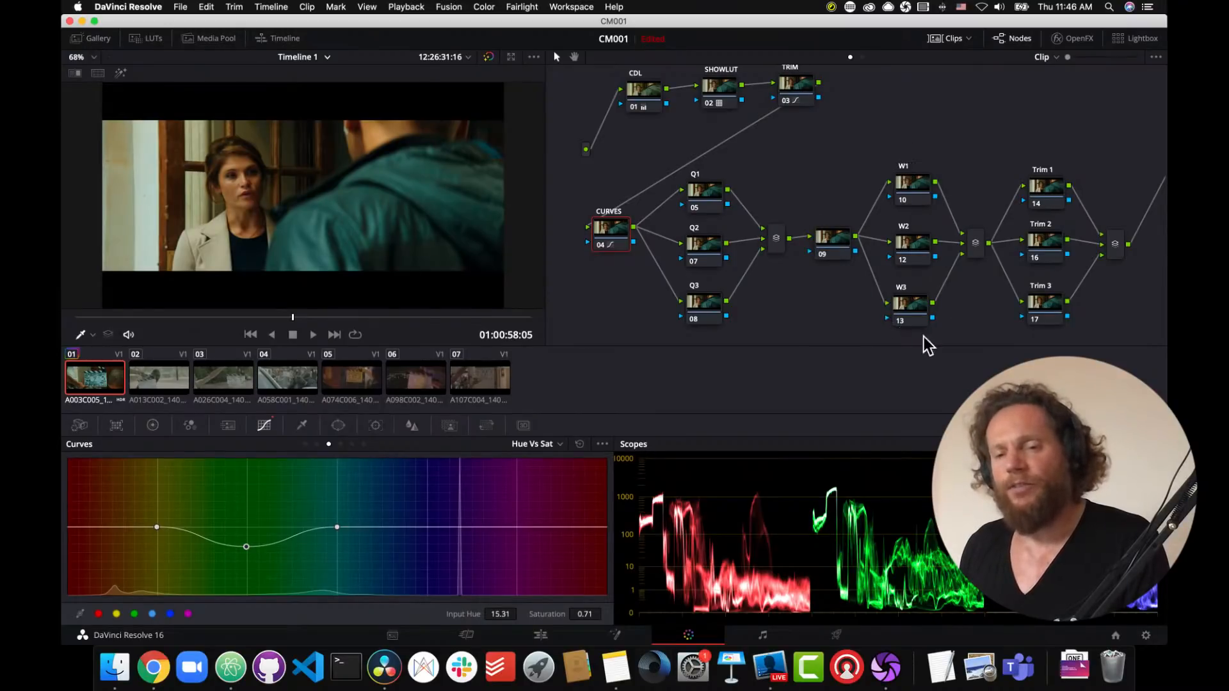
Step: Examine the parallel Trim 1, Trim 2 and Trim 3 nodes at the end of clip 01's node tree
{"action": "scroll", "coordinate": [925, 273], "scroll_direction": "right", "scroll_amount": 3}
{"action": "scroll", "coordinate": [924, 274], "scroll_direction": "down", "scroll_amount": 2}
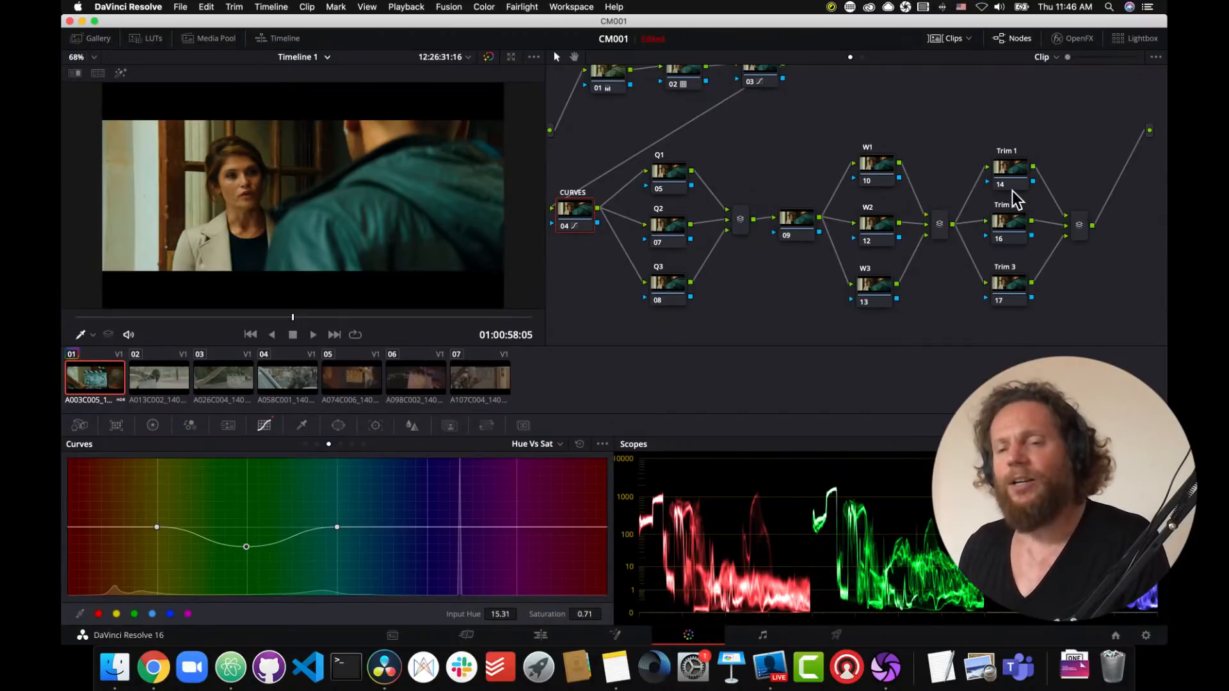
{"action": "left_click_drag", "start_coordinate": [1018, 181], "coordinate": [1017, 175]}
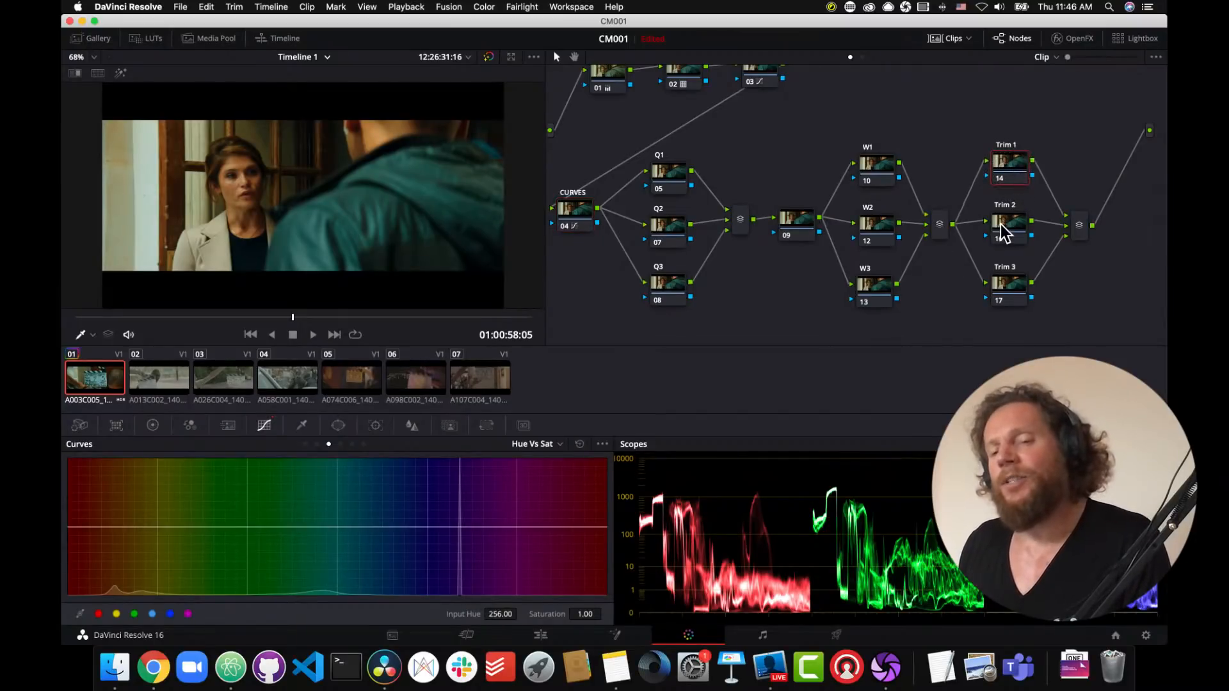
{"action": "left_click_drag", "start_coordinate": [1008, 224], "coordinate": [1012, 223]}
{"action": "left_click", "coordinate": [1006, 293]}
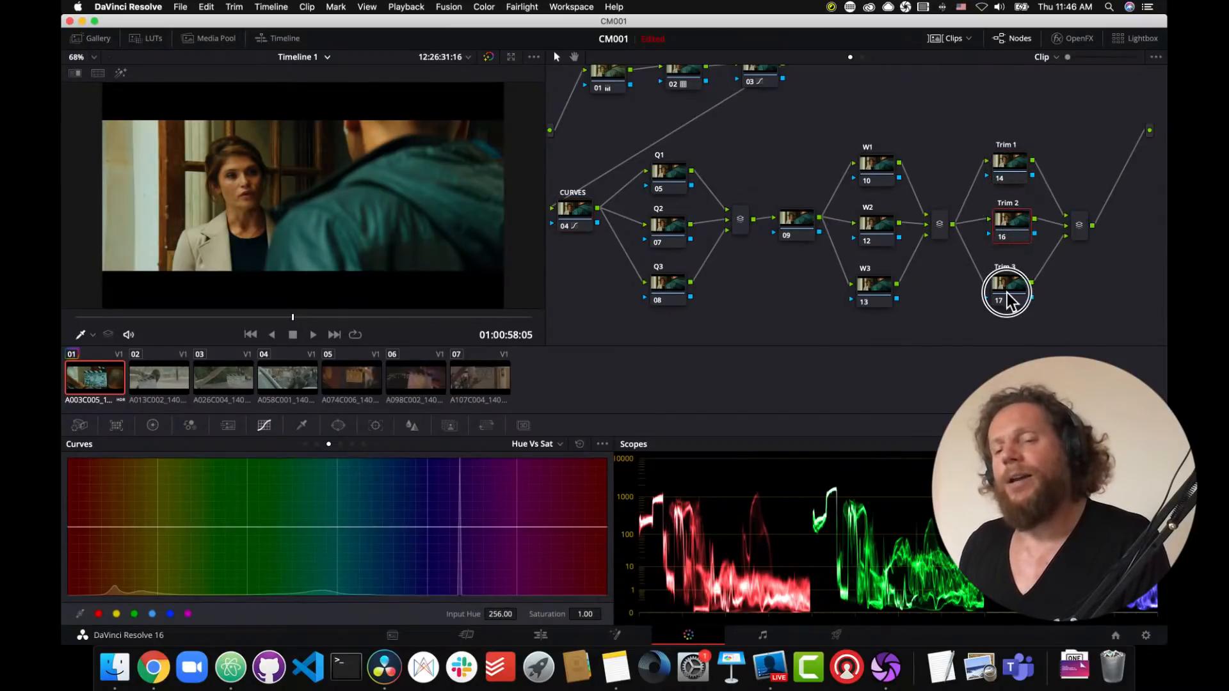
{"action": "left_click", "coordinate": [1004, 181]}
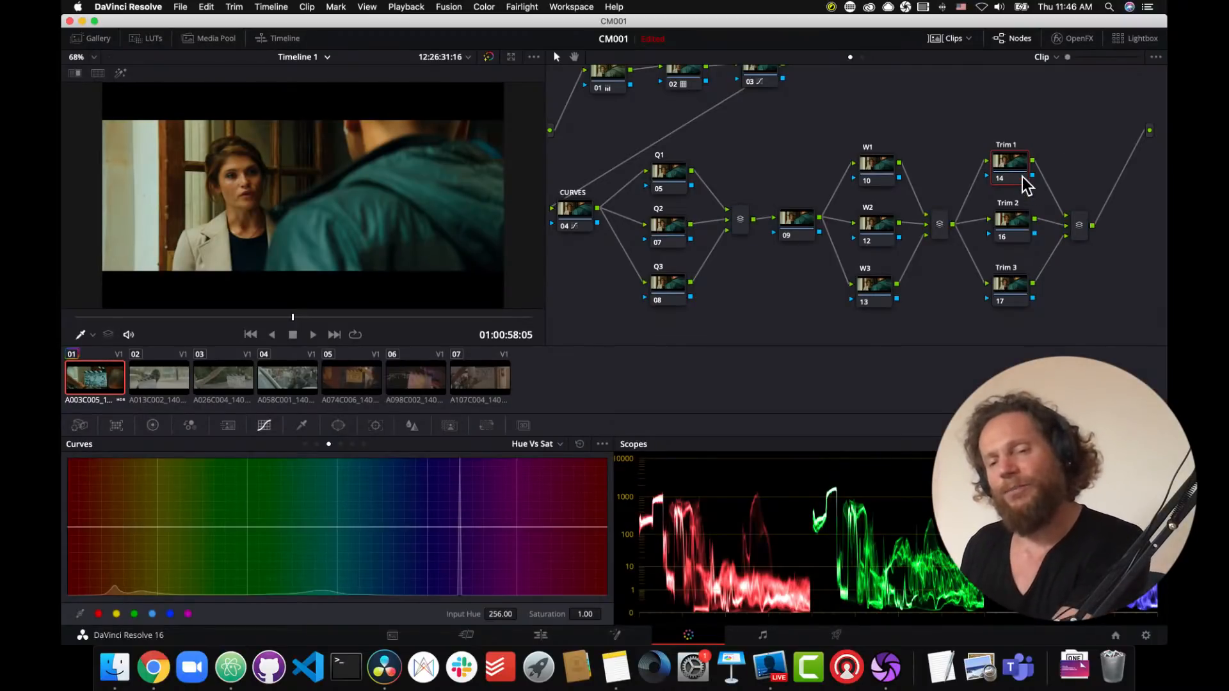
{"action": "left_click", "coordinate": [1010, 283]}
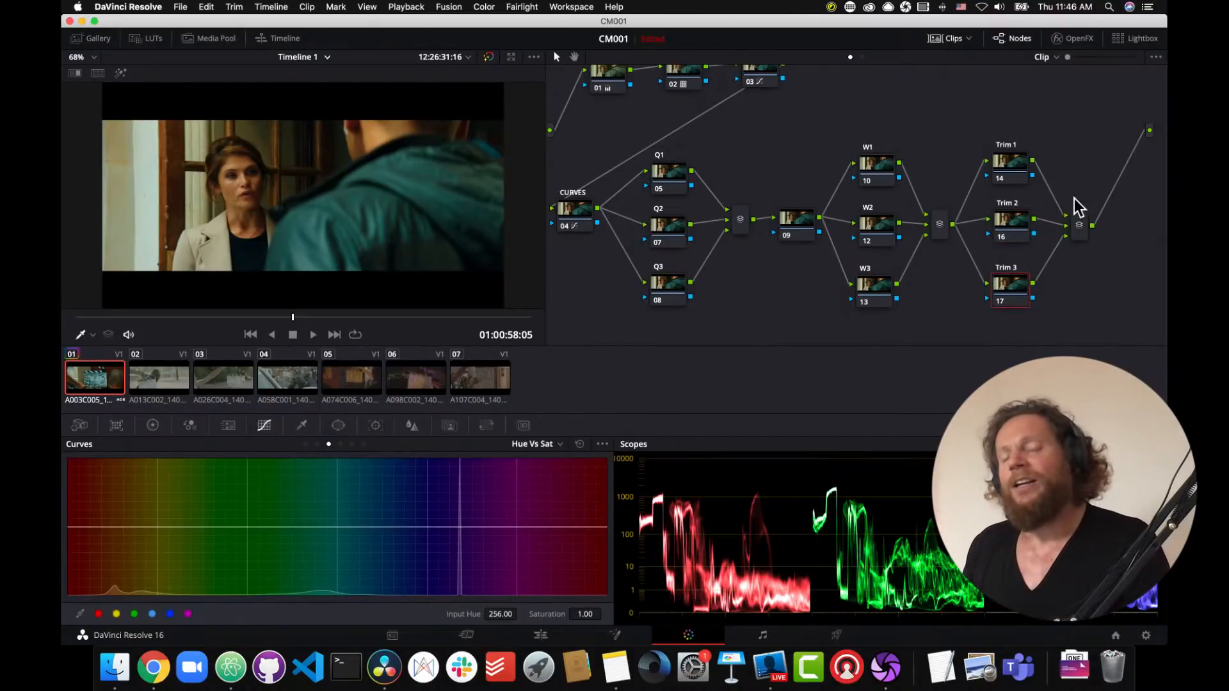
{"action": "left_click_drag", "start_coordinate": [1015, 167], "coordinate": [1014, 169]}
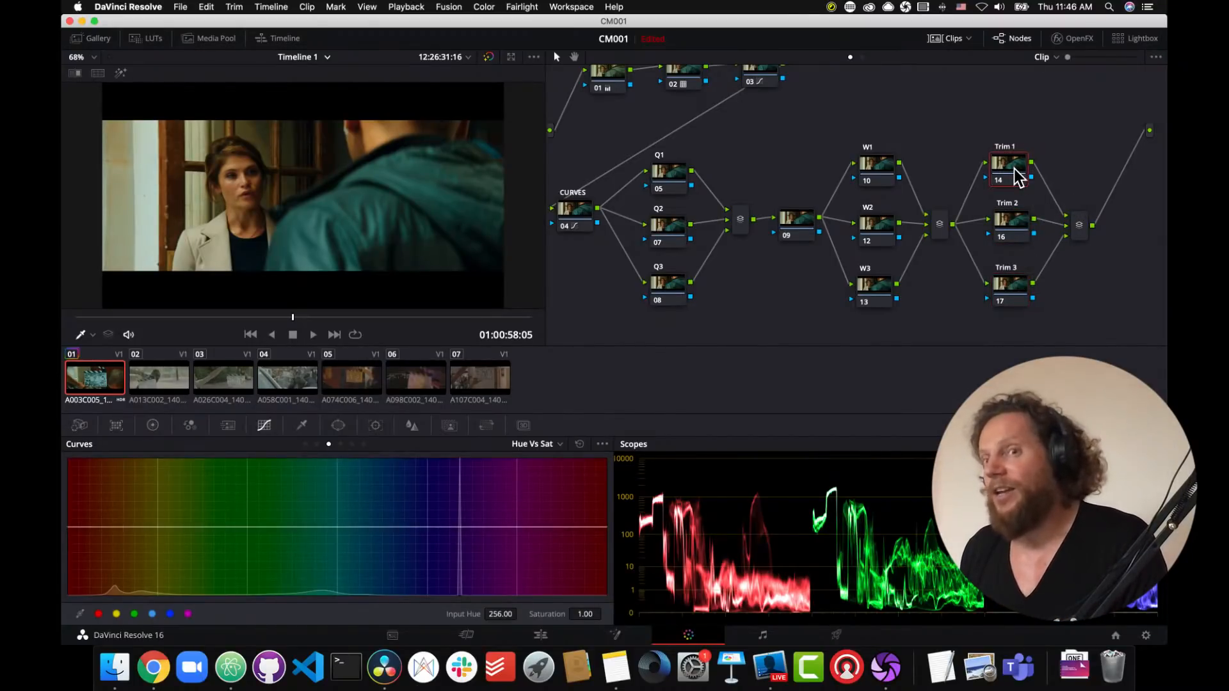
{"action": "left_click", "coordinate": [1009, 246]}
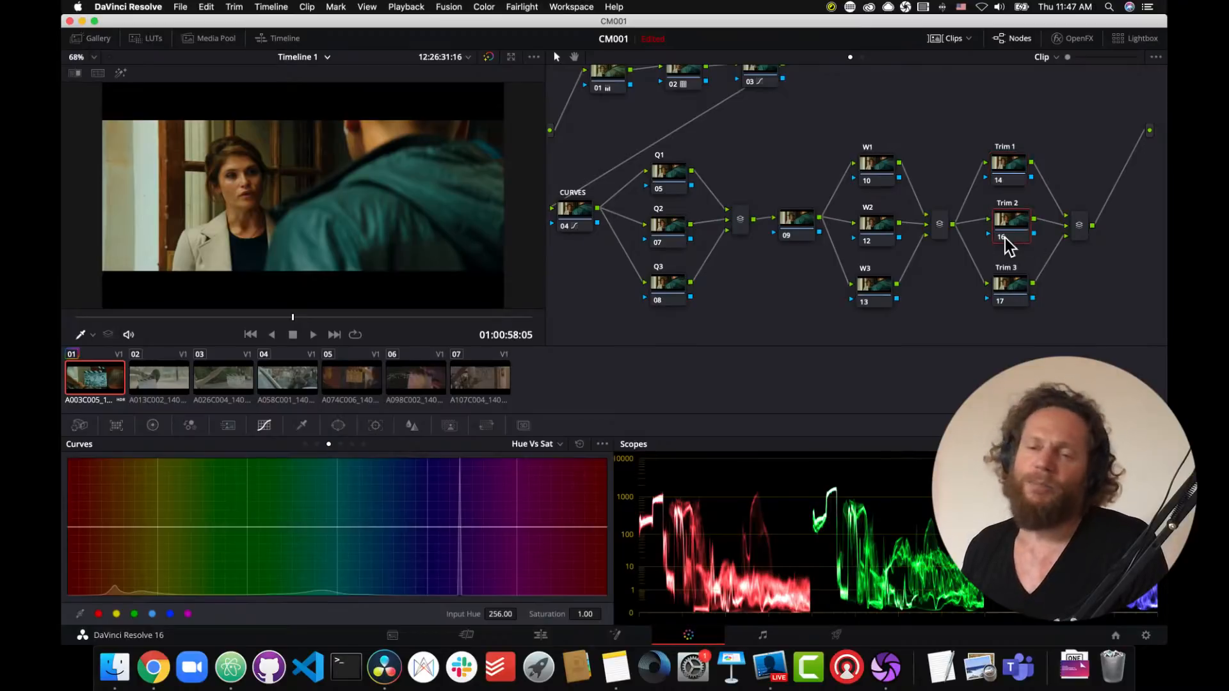
{"action": "left_click", "coordinate": [1013, 300]}
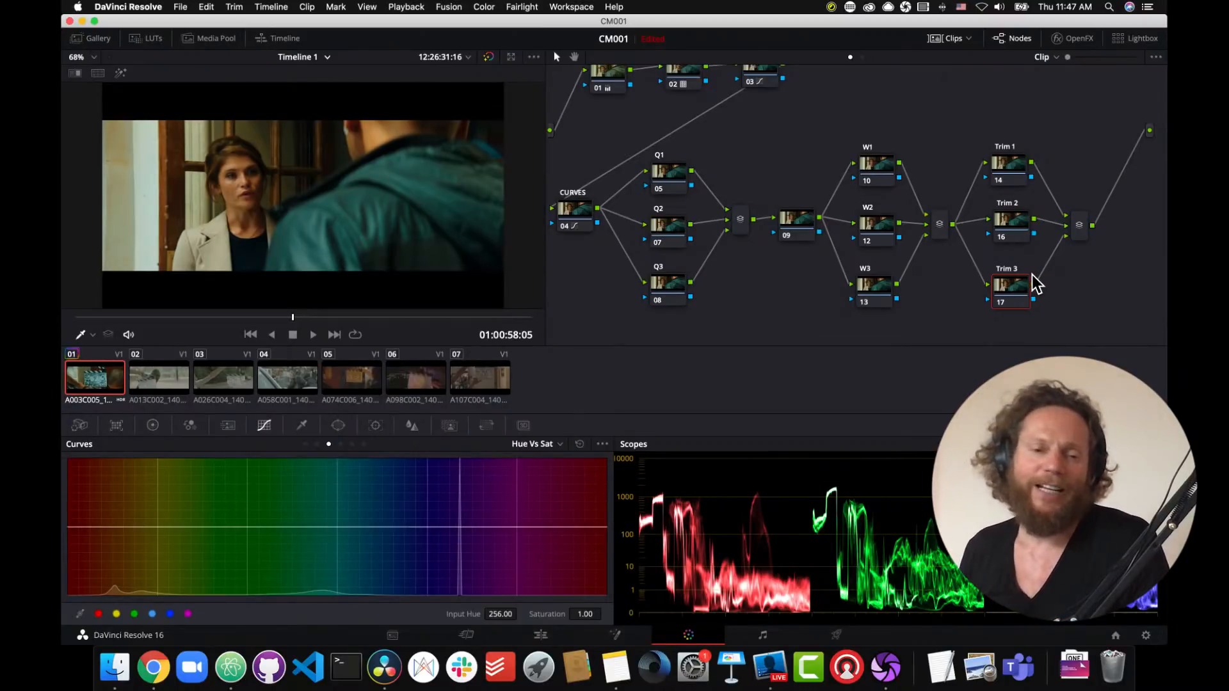
Step: Copy clip 01's grade, including its whole node tree, to clips 02 through 07
{"action": "left_click", "coordinate": [169, 389]}
{"action": "left_click", "coordinate": [482, 377], "text": "shift"}
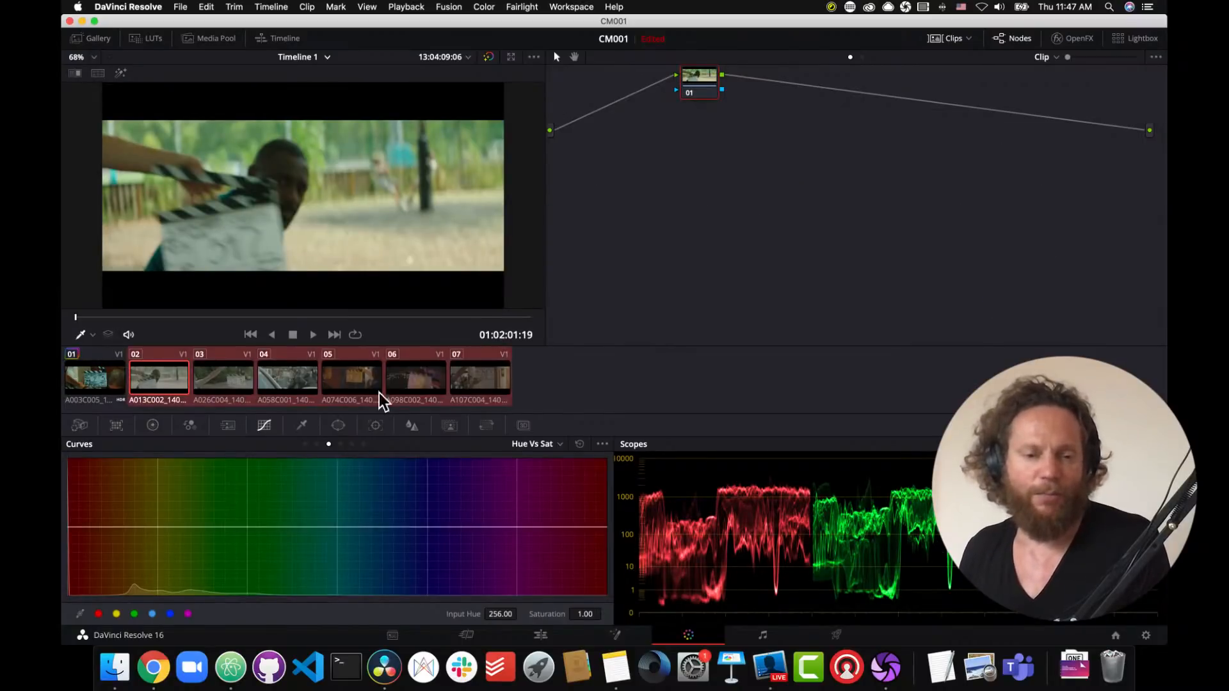
{"action": "middle_click", "coordinate": [99, 384]}
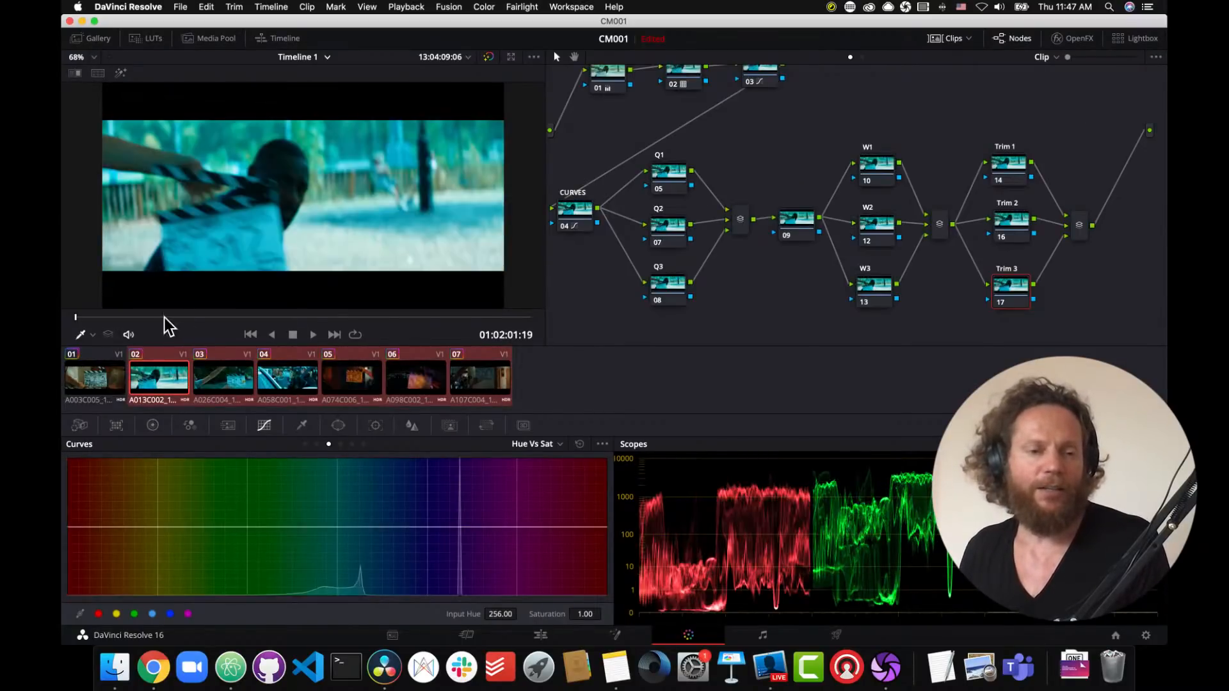
Step: At about 01:02:24 in clip 02, balance the CDL node's Gamma to 0.02 in every channel and warm its Gain
{"action": "left_click", "coordinate": [121, 318]}
{"action": "left_click_drag", "start_coordinate": [121, 326], "coordinate": [145, 328]}
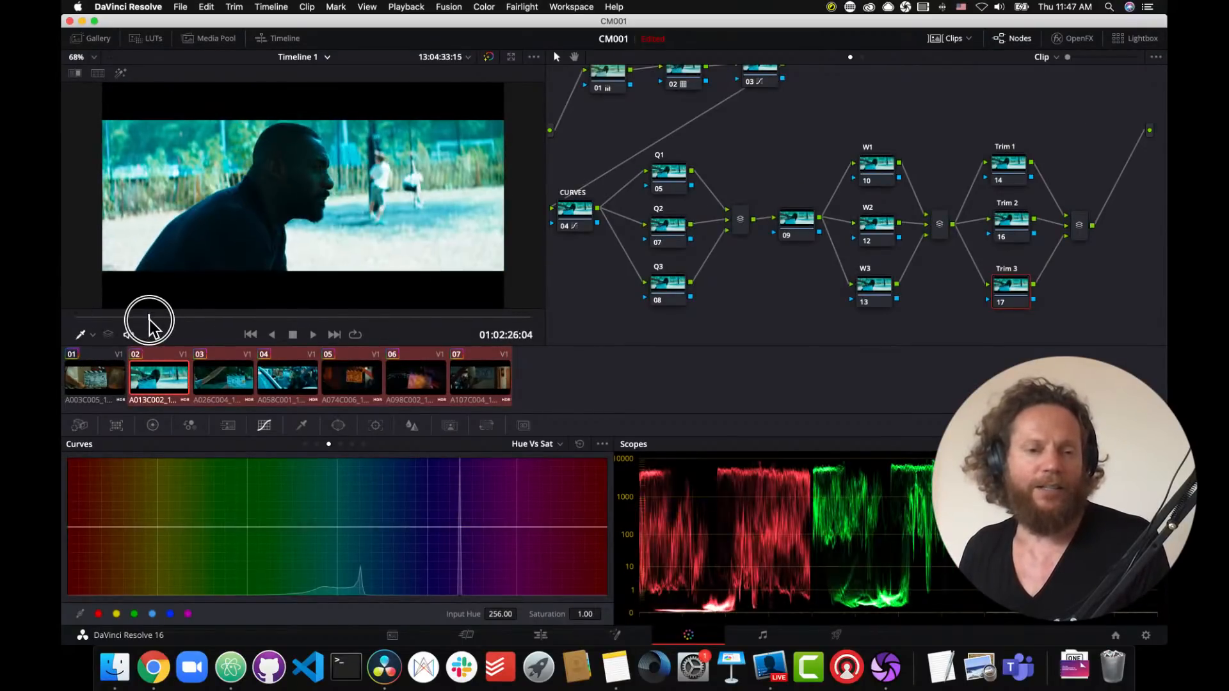
{"action": "left_click", "coordinate": [614, 80]}
{"action": "left_click", "coordinate": [152, 425]}
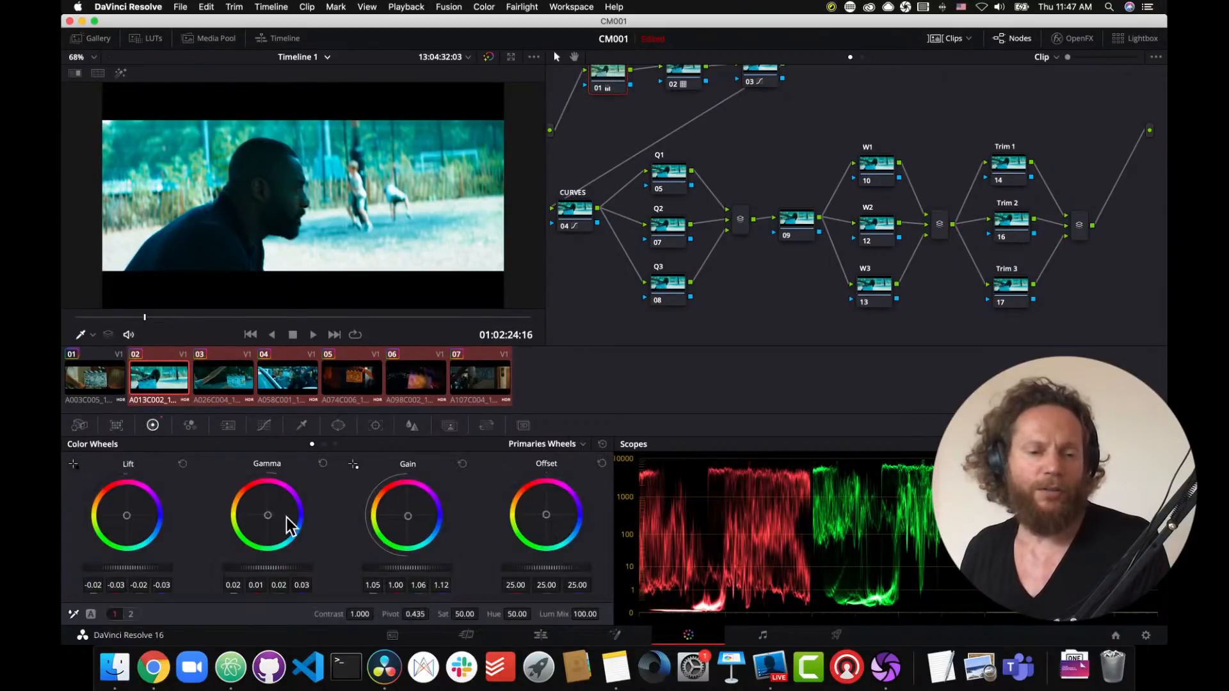
{"action": "left_click_drag", "start_coordinate": [269, 516], "coordinate": [266, 513]}
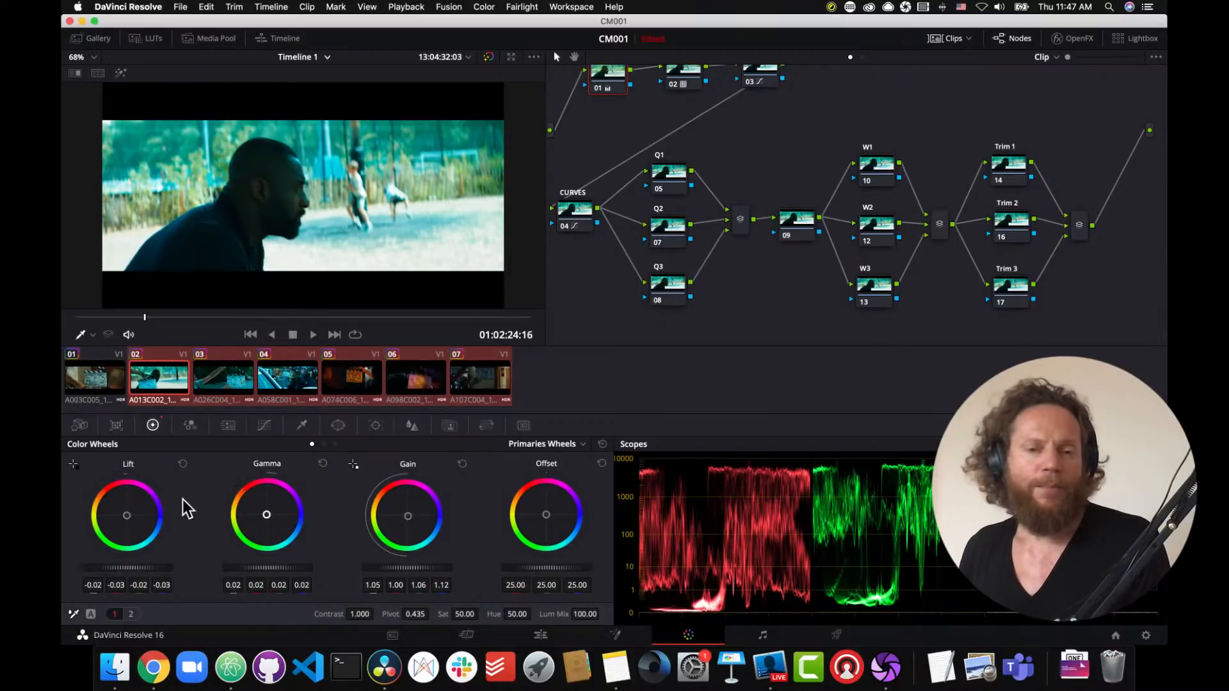
{"action": "left_click_drag", "start_coordinate": [408, 522], "coordinate": [400, 522]}
Step: Copy clip 02's grade to clip 03 and lower the Trim 3 node's saturation to 46.20 at about 01:05:31
{"action": "left_click", "coordinate": [205, 391]}
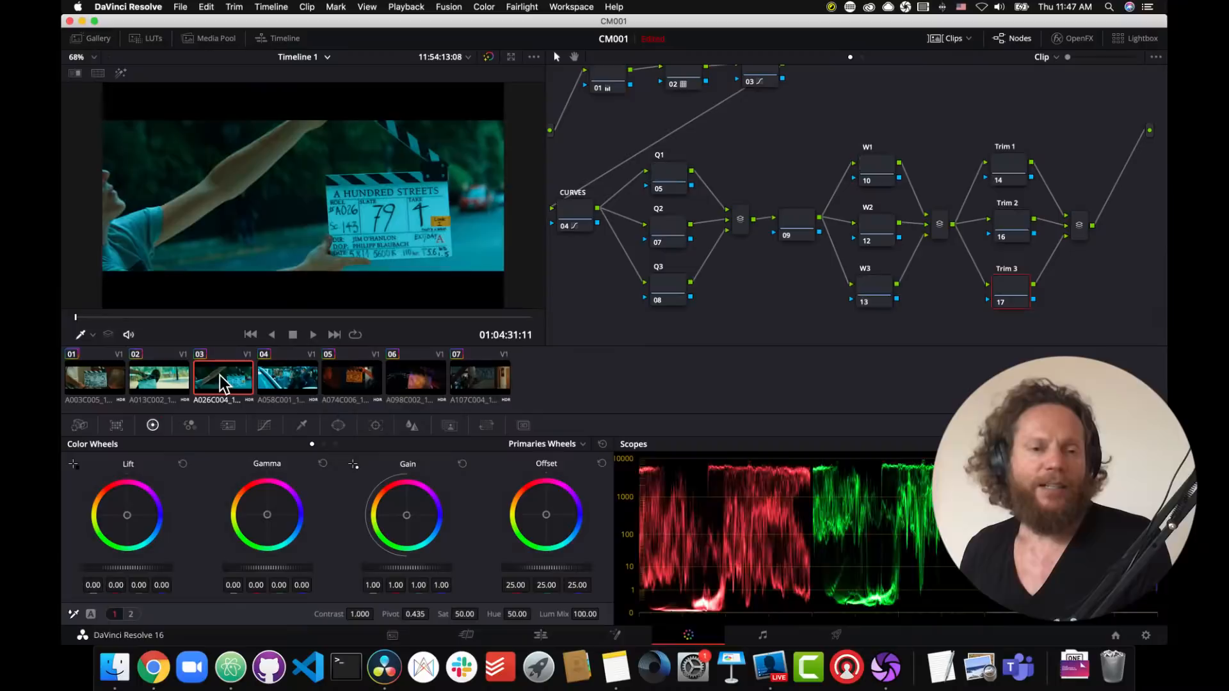
{"action": "middle_click", "coordinate": [163, 381]}
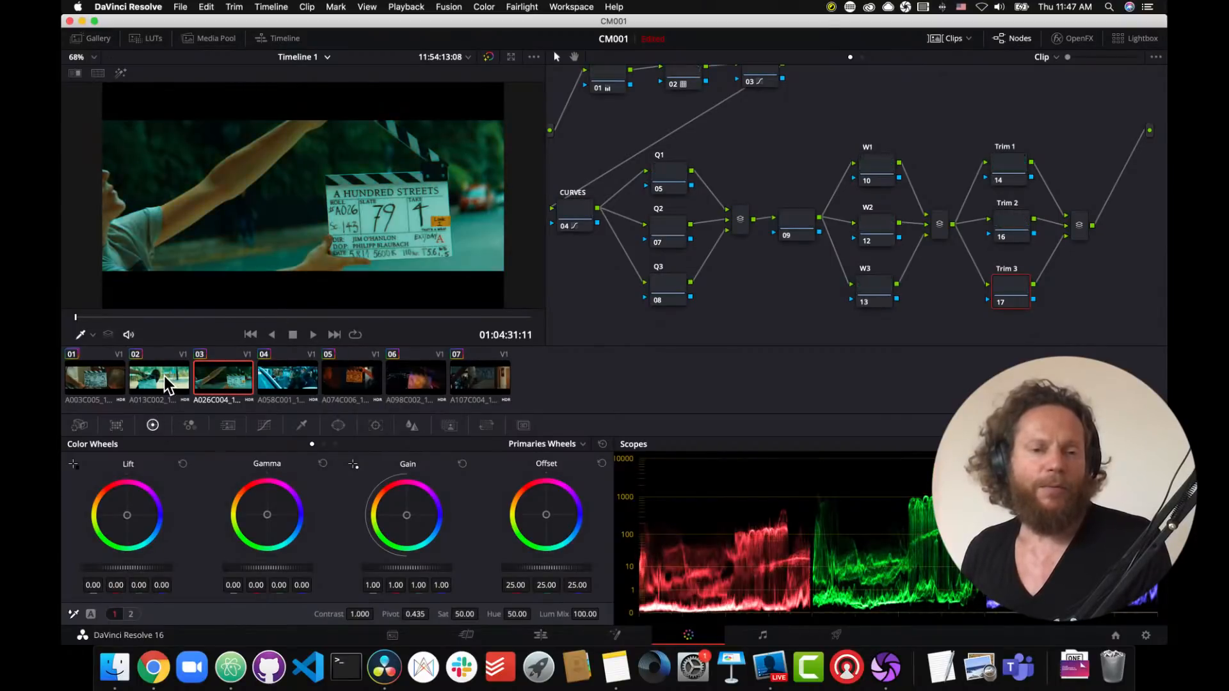
{"action": "left_click_drag", "start_coordinate": [242, 316], "coordinate": [244, 316]}
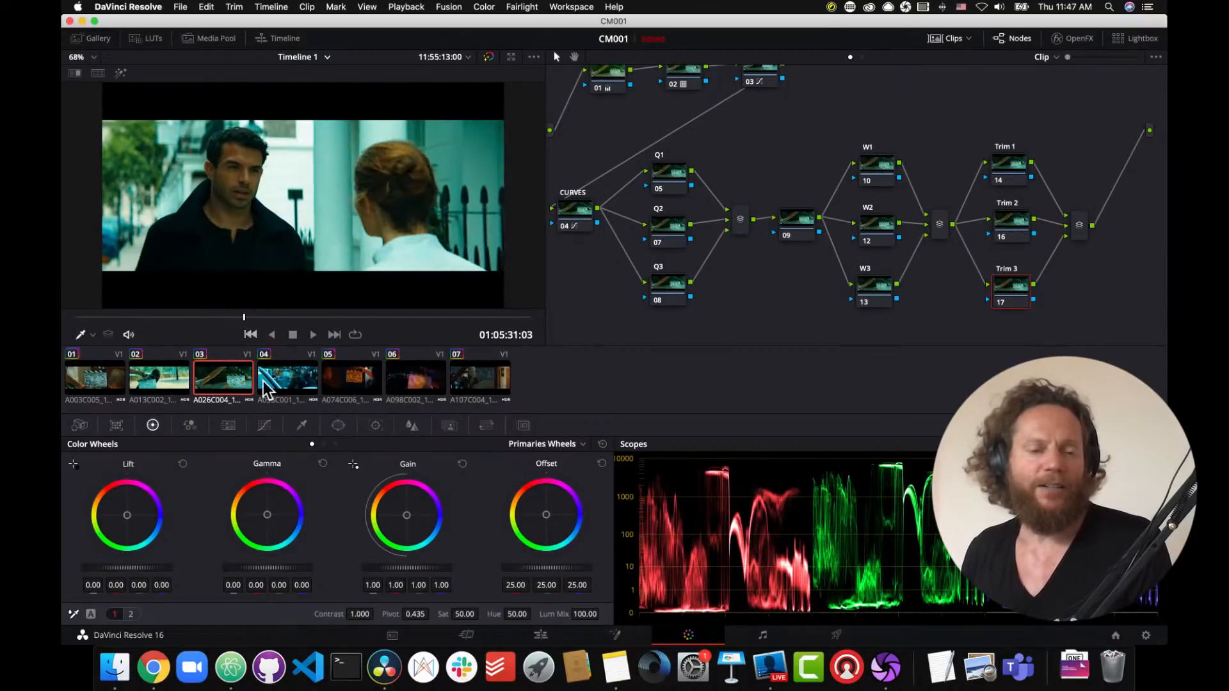
{"action": "left_click_drag", "start_coordinate": [261, 573], "coordinate": [261, 573]}
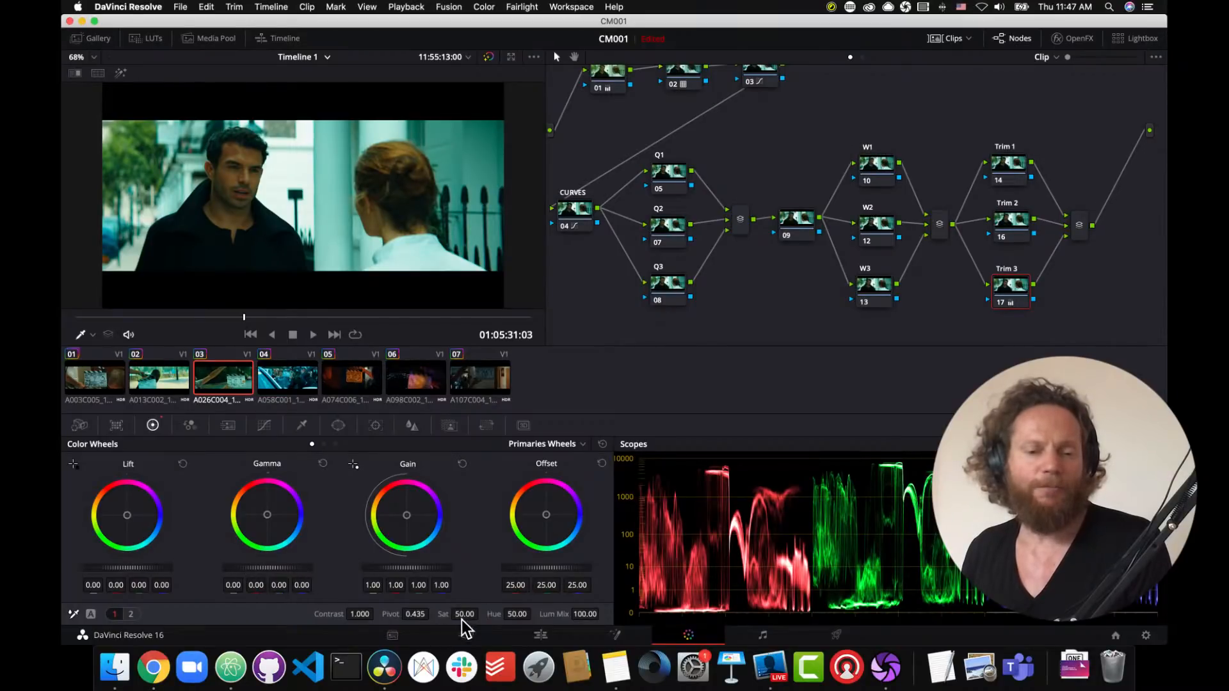
{"action": "left_click_drag", "start_coordinate": [465, 614], "coordinate": [456, 616]}
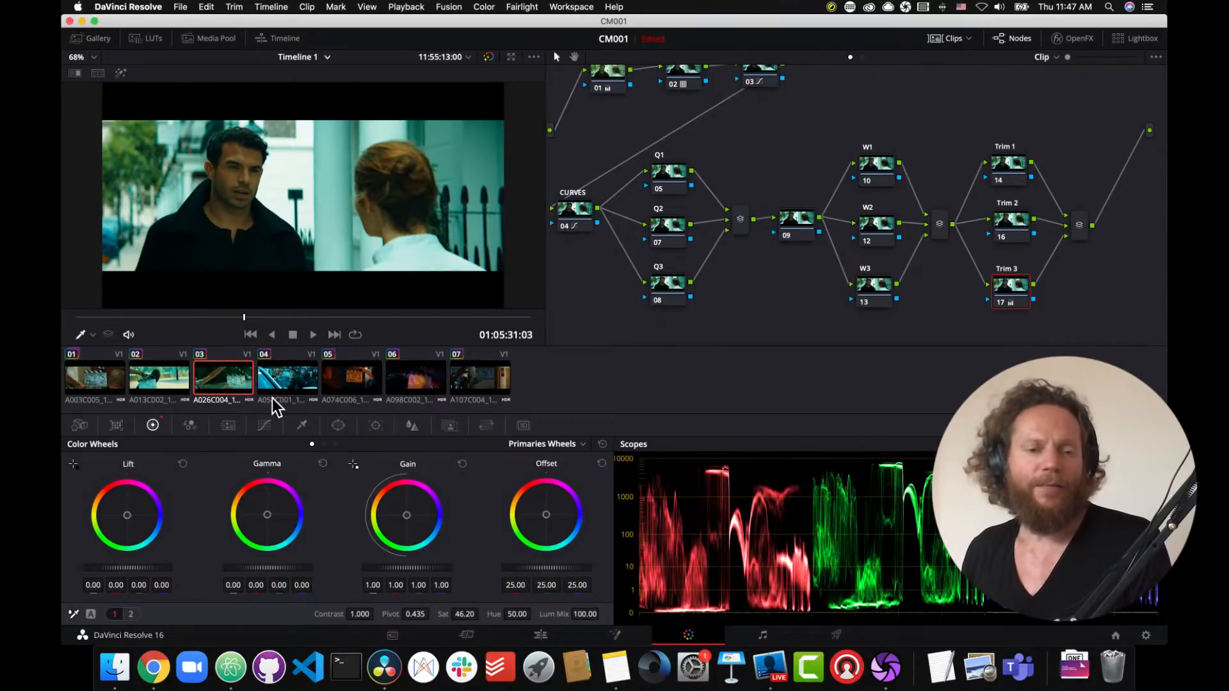
Step: On clip 04's CDL node, raise the Gamma to 0.03 and warm the Gain to 1.04 red, 1.05 green and 1.07 blue
{"action": "left_click", "coordinate": [295, 387]}
{"action": "left_click_drag", "start_coordinate": [204, 317], "coordinate": [226, 316]}
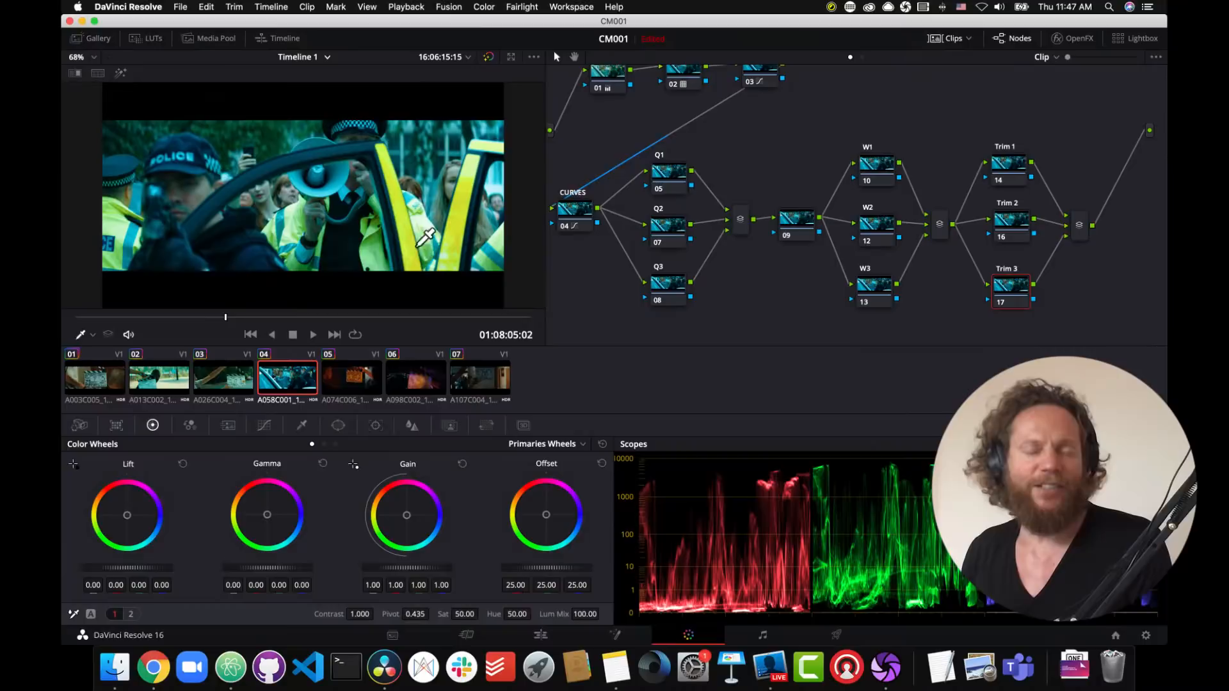
{"action": "left_click_drag", "start_coordinate": [296, 317], "coordinate": [290, 316]}
{"action": "left_click", "coordinate": [608, 80]}
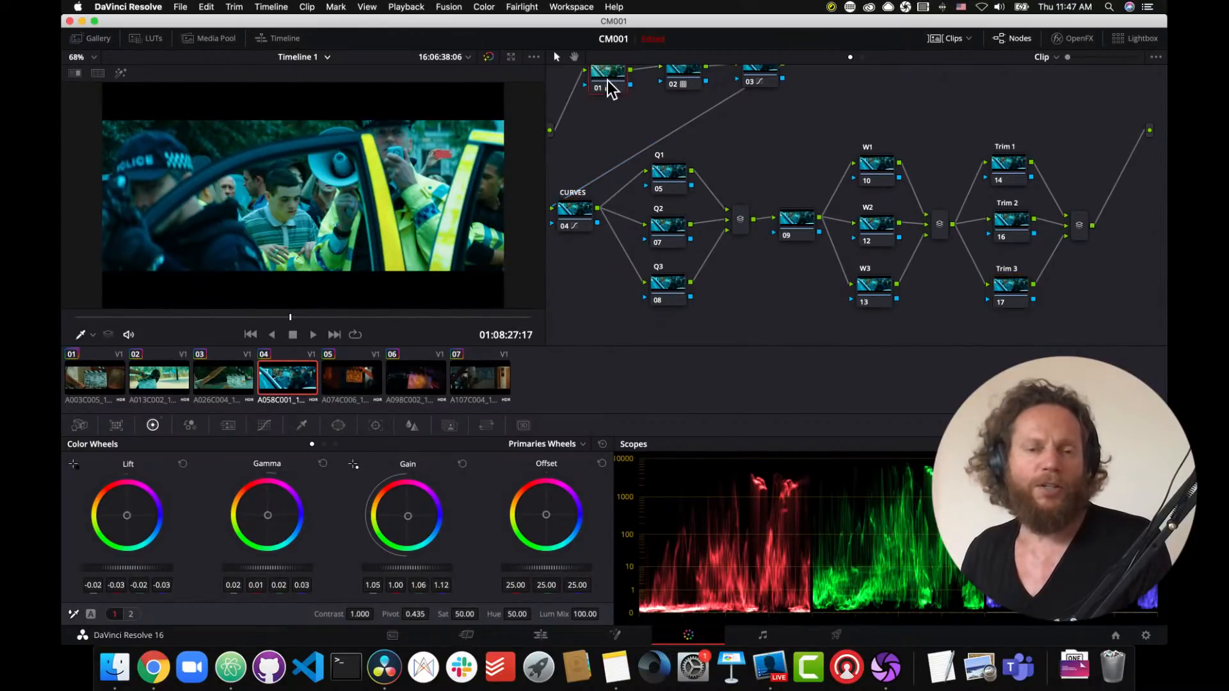
{"action": "left_click_drag", "start_coordinate": [230, 567], "coordinate": [269, 570]}
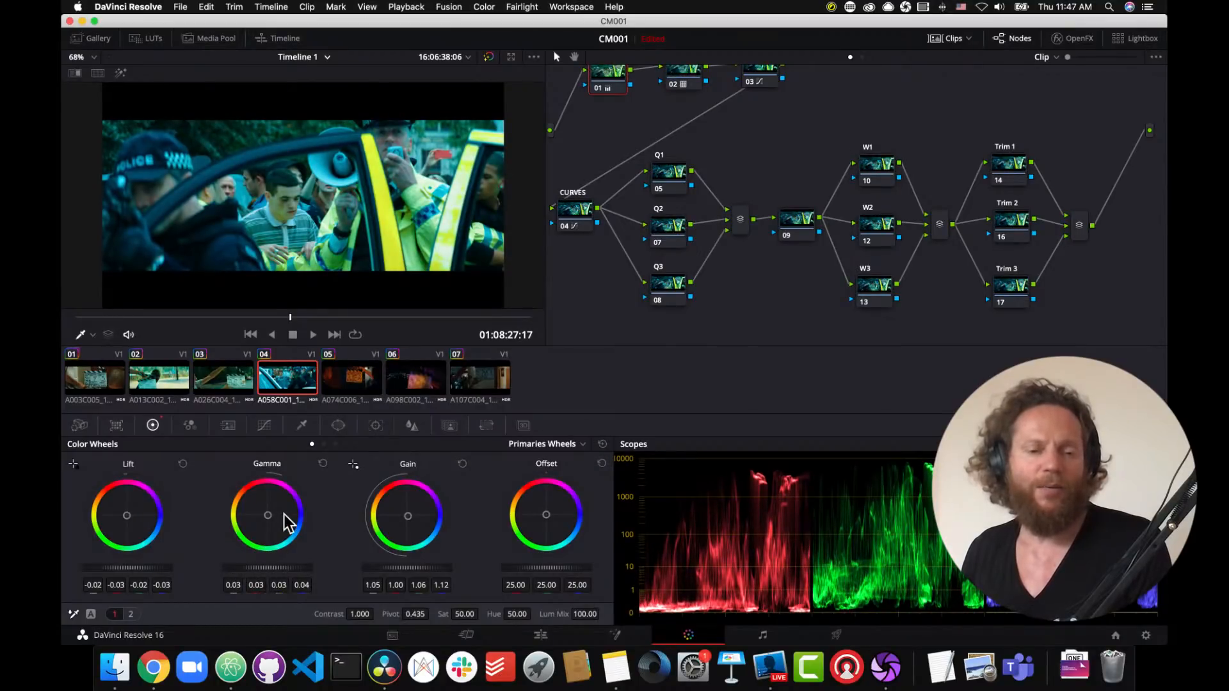
{"action": "left_click_drag", "start_coordinate": [406, 516], "coordinate": [407, 516]}
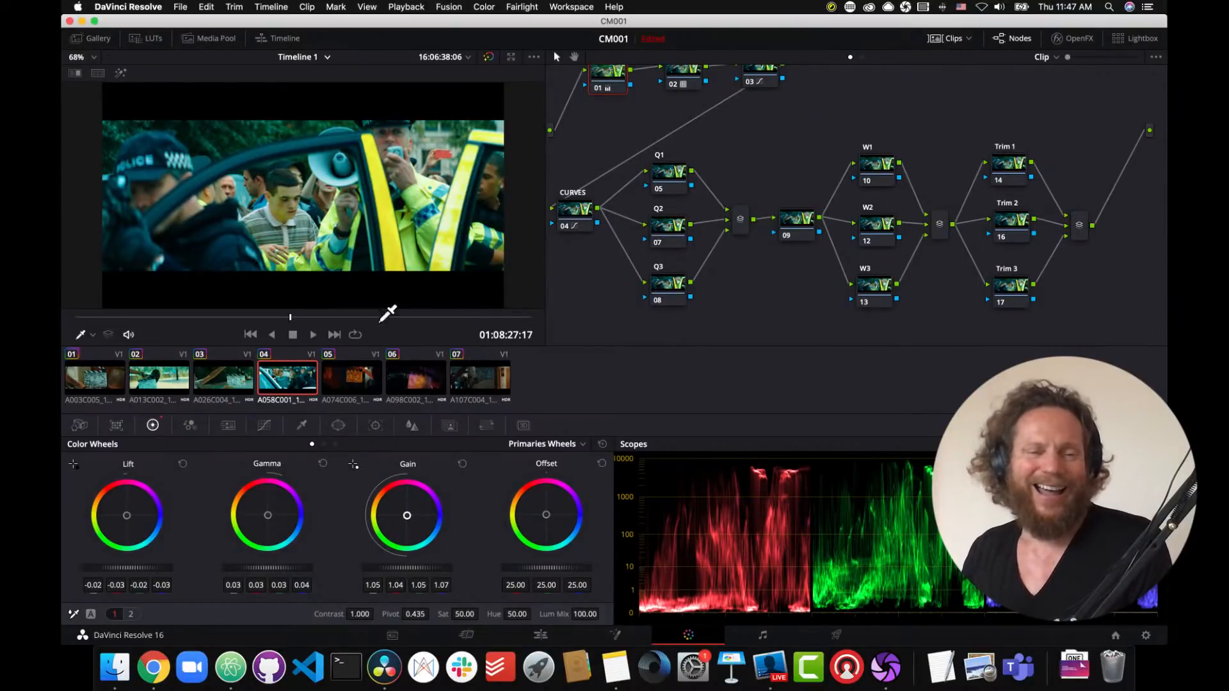
{"action": "left_click_drag", "start_coordinate": [294, 316], "coordinate": [317, 317]}
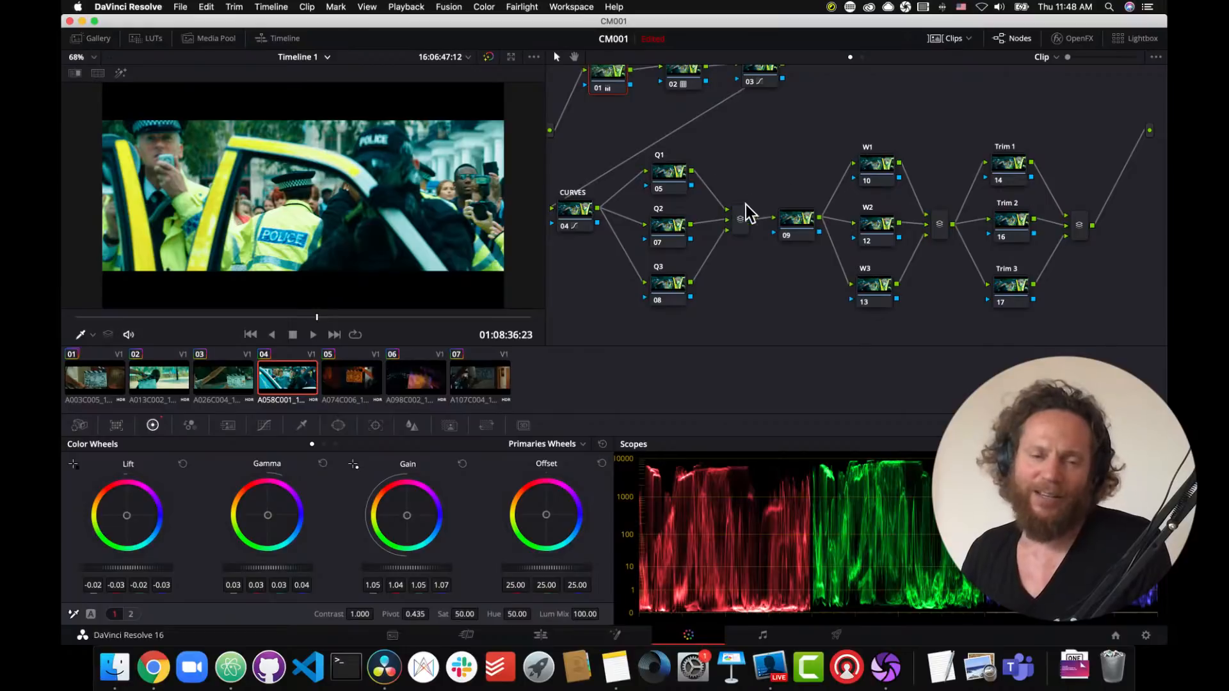
Step: Review the copied grade on clips 05, 06 and 07, checking a mid-clip frame and the CDL node on clip 05
{"action": "left_click", "coordinate": [349, 382]}
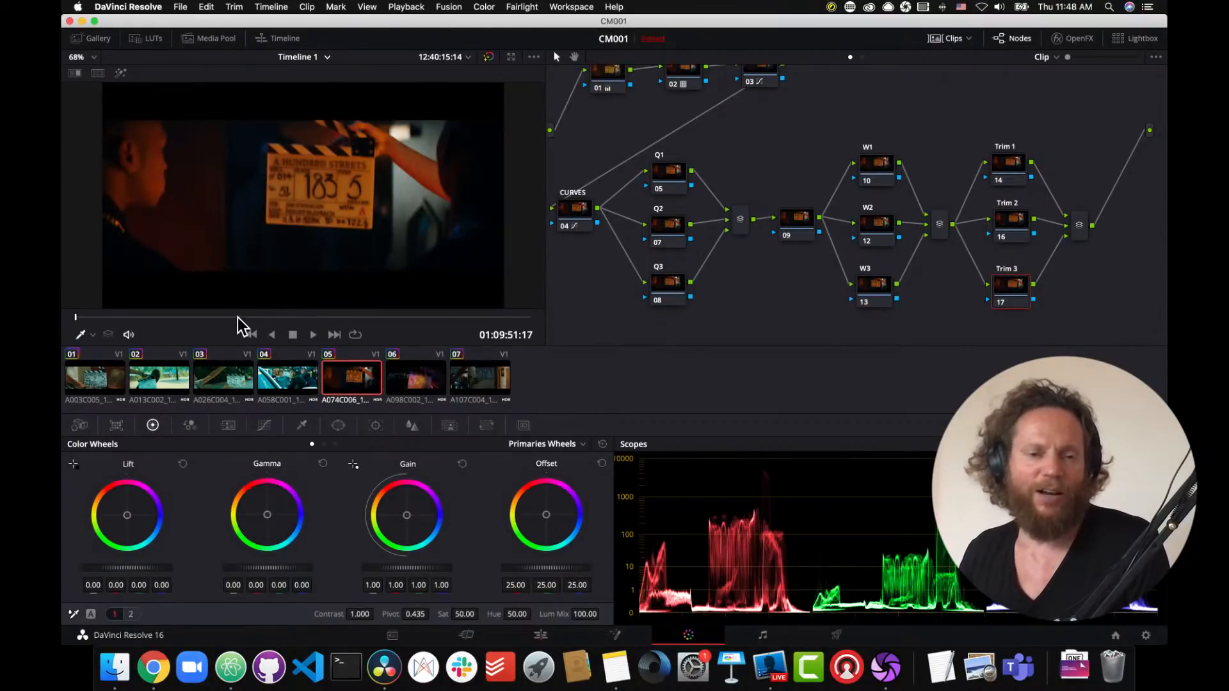
{"action": "left_click", "coordinate": [303, 316]}
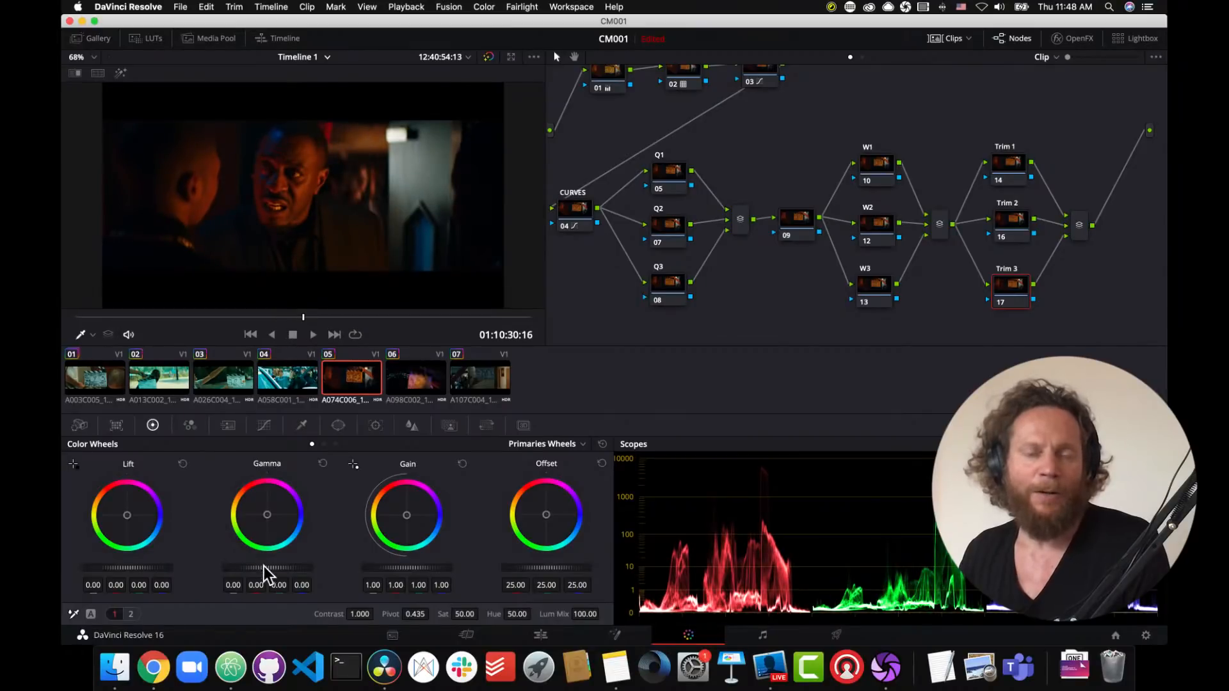
{"action": "left_click", "coordinate": [618, 83]}
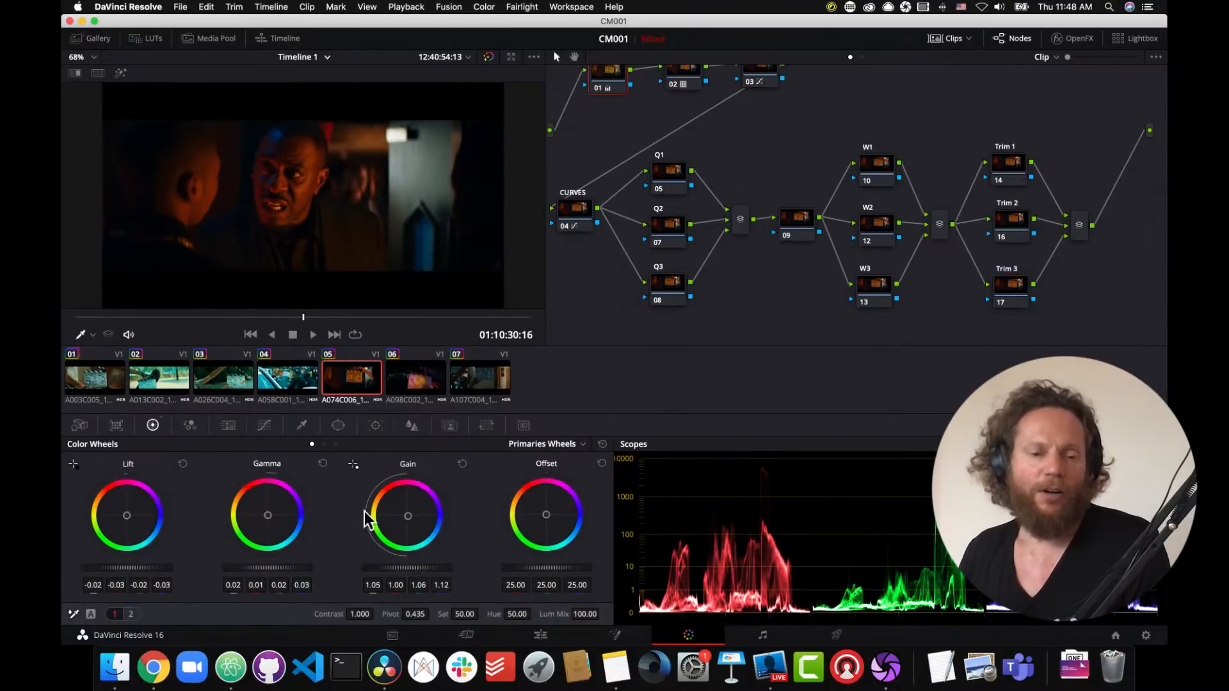
{"action": "left_click", "coordinate": [268, 574]}
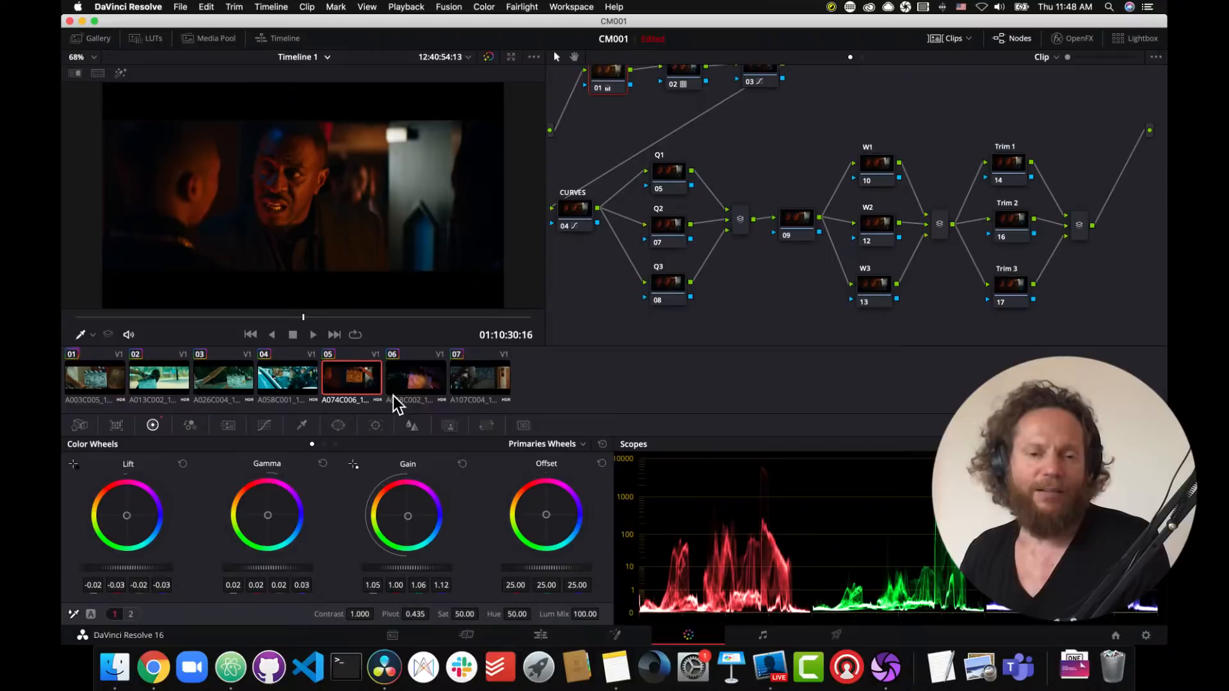
{"action": "left_click", "coordinate": [405, 379]}
{"action": "left_click", "coordinate": [470, 388]}
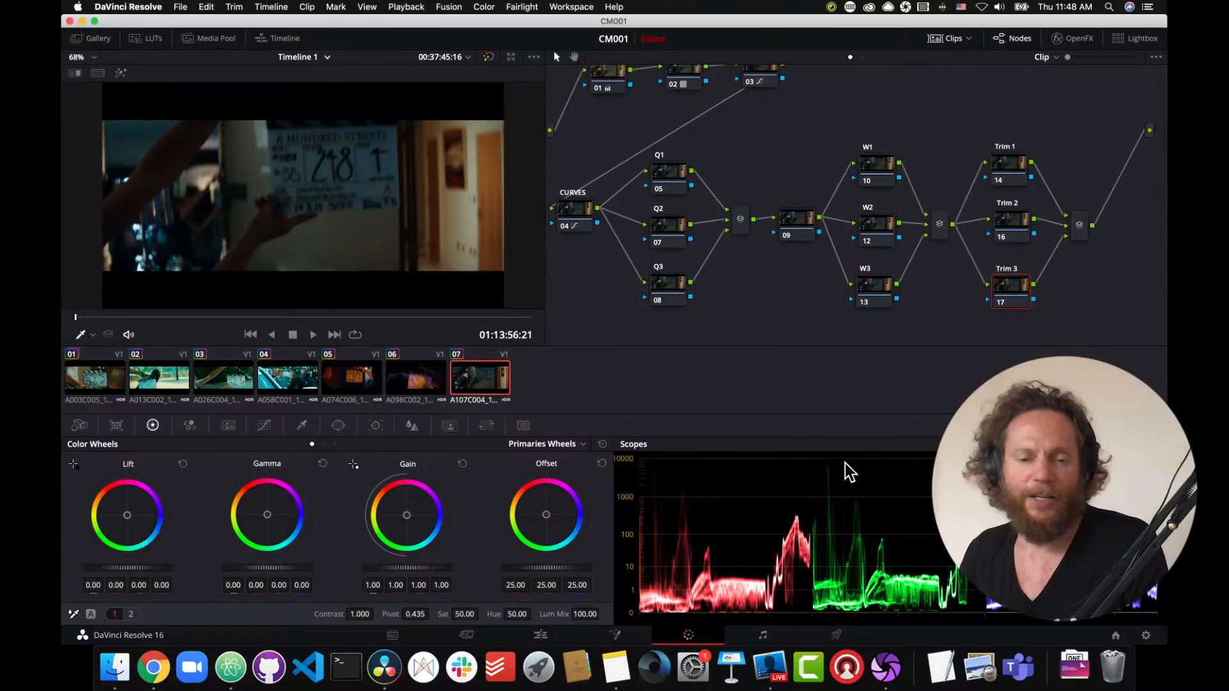
Step: In the Deliver page's custom render settings, set the video codec to Apple ProRes and the type to Apple ProRes 4444 XQ
{"action": "left_click", "coordinate": [837, 636]}
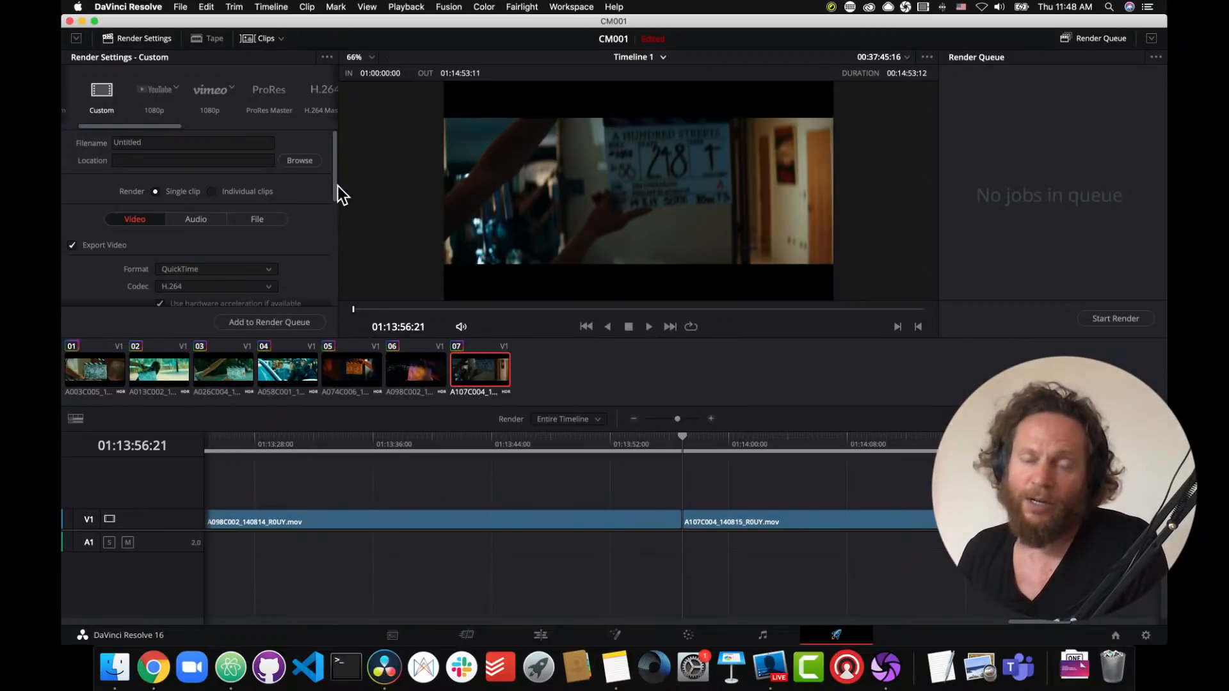
{"action": "left_click_drag", "start_coordinate": [335, 189], "coordinate": [333, 211]}
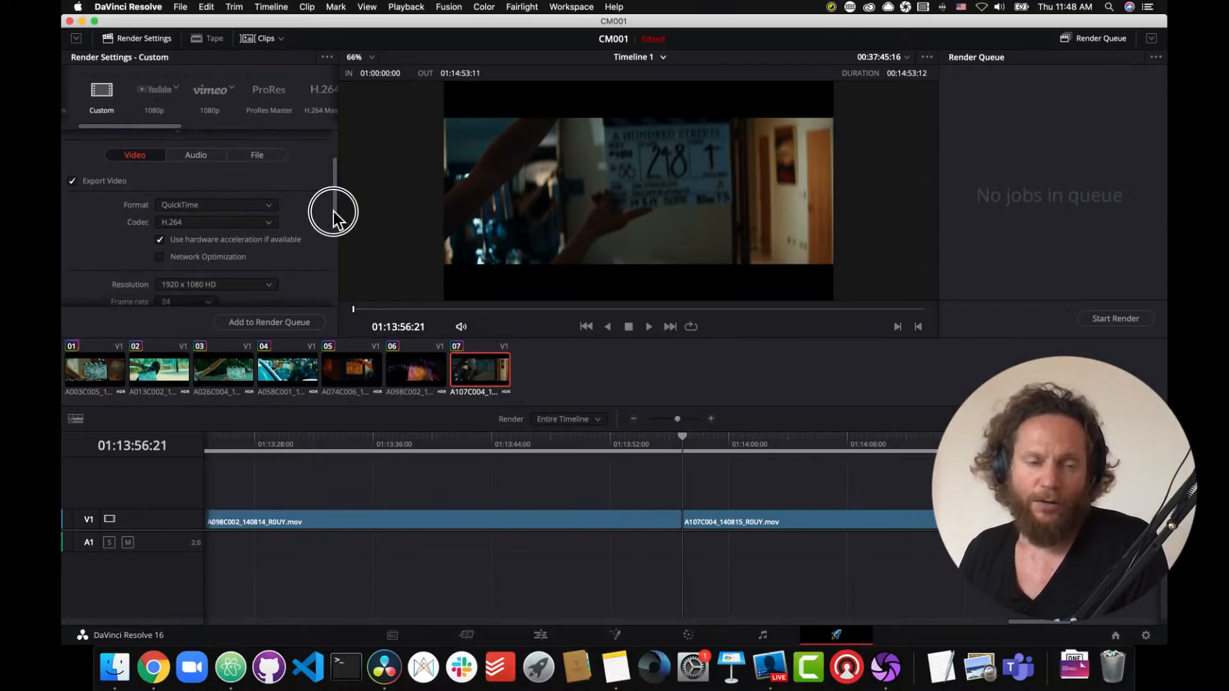
{"action": "left_click", "coordinate": [270, 225]}
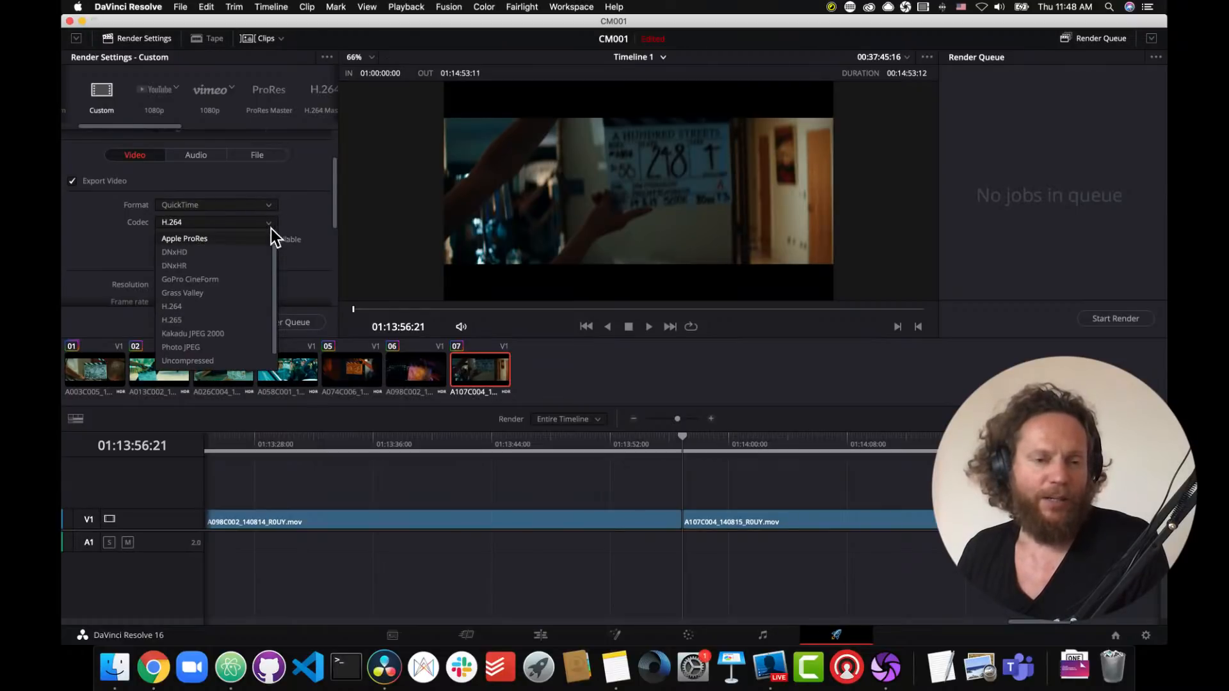
{"action": "left_click", "coordinate": [247, 240]}
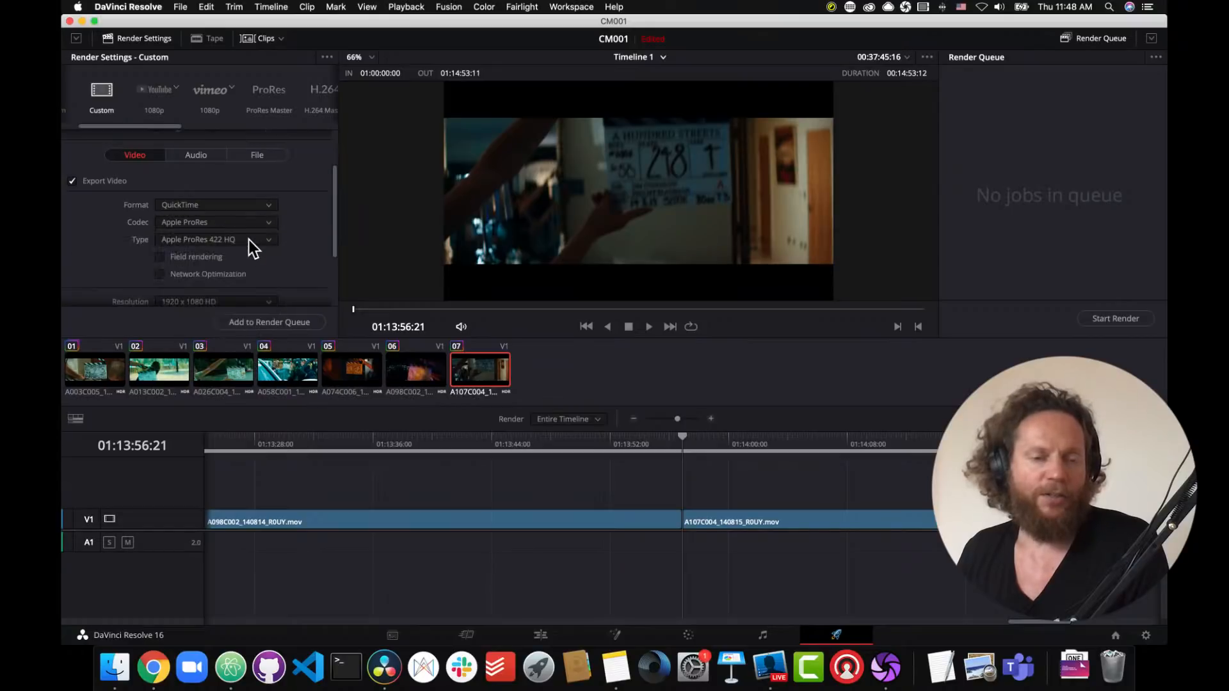
{"action": "left_click_drag", "start_coordinate": [335, 213], "coordinate": [329, 227]}
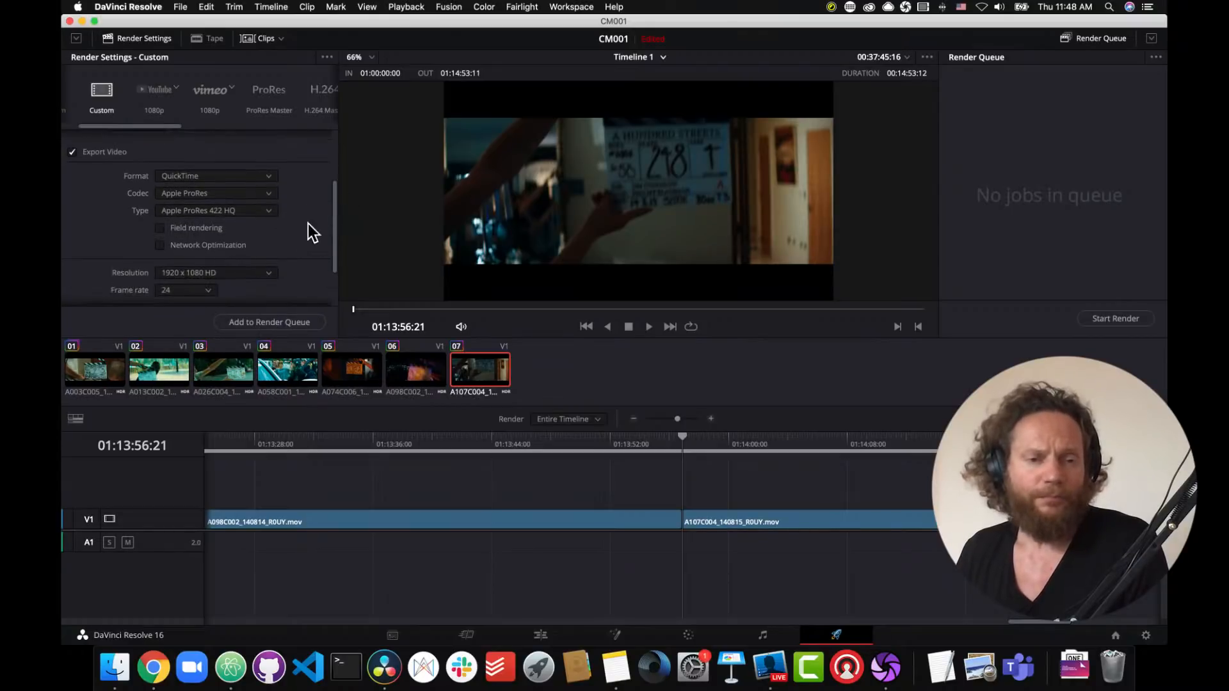
{"action": "left_click", "coordinate": [270, 211]}
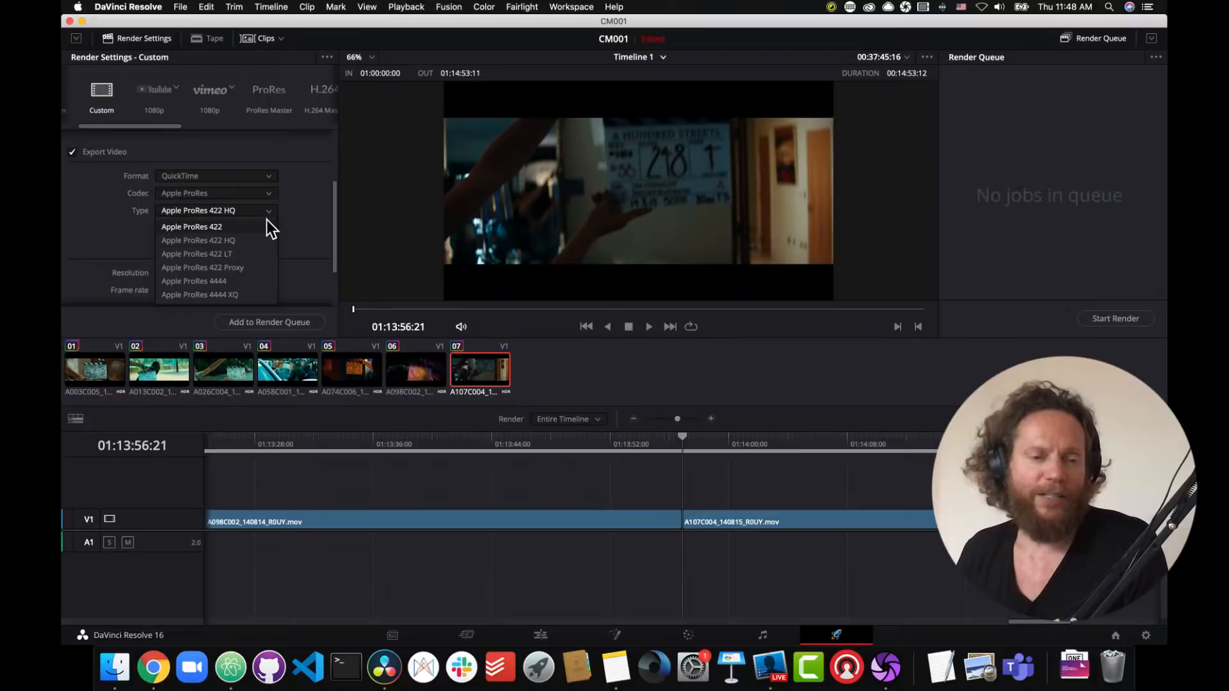
{"action": "left_click", "coordinate": [240, 293]}
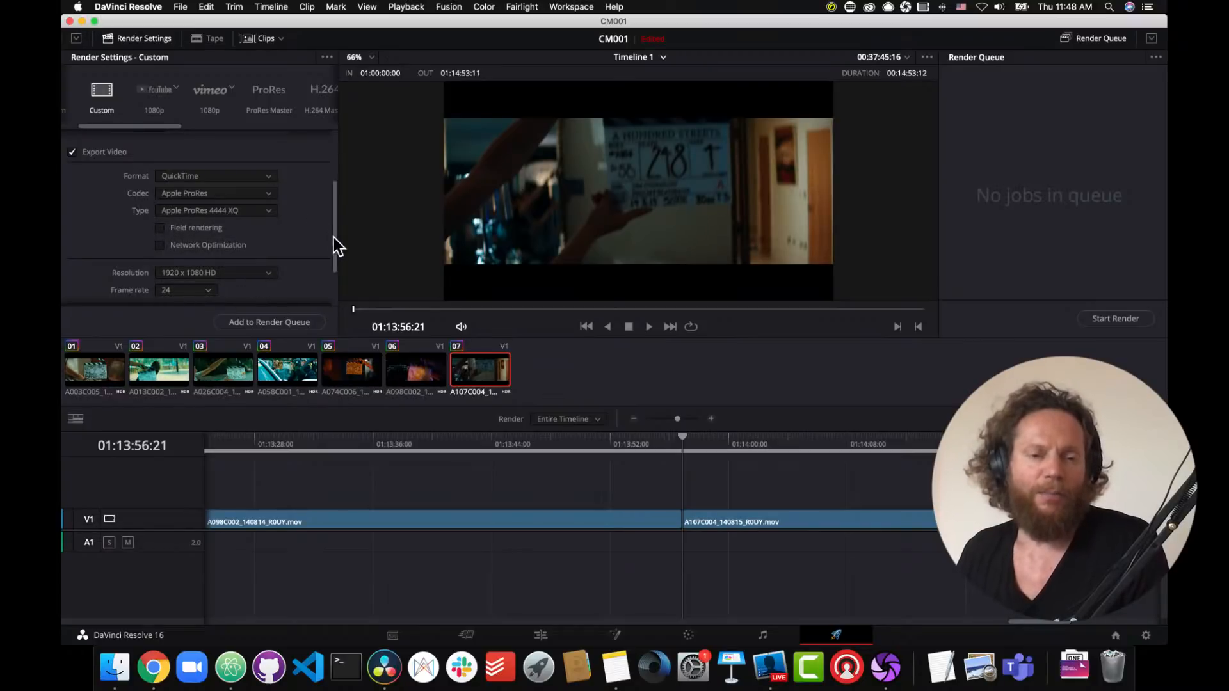
Step: Expand the render's Advanced Settings to reach the color space and gamma tag options
{"action": "scroll", "coordinate": [333, 238], "scroll_direction": "down", "scroll_amount": 3}
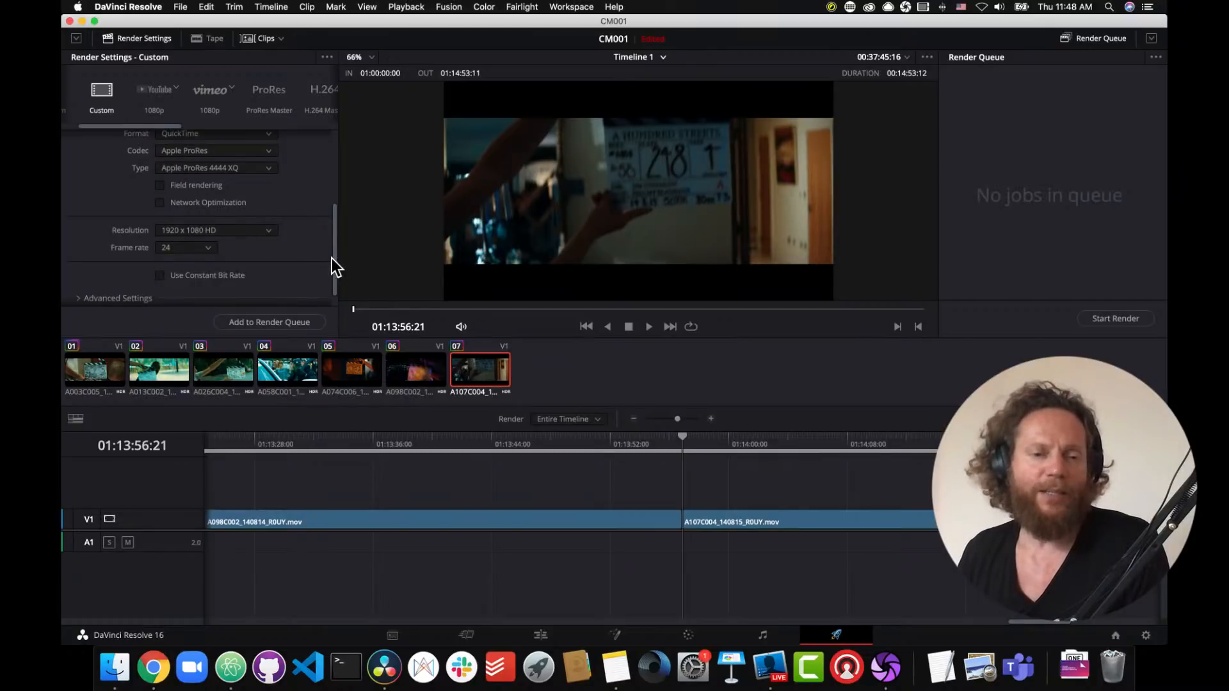
{"action": "scroll", "coordinate": [336, 260], "scroll_direction": "down", "scroll_amount": 2}
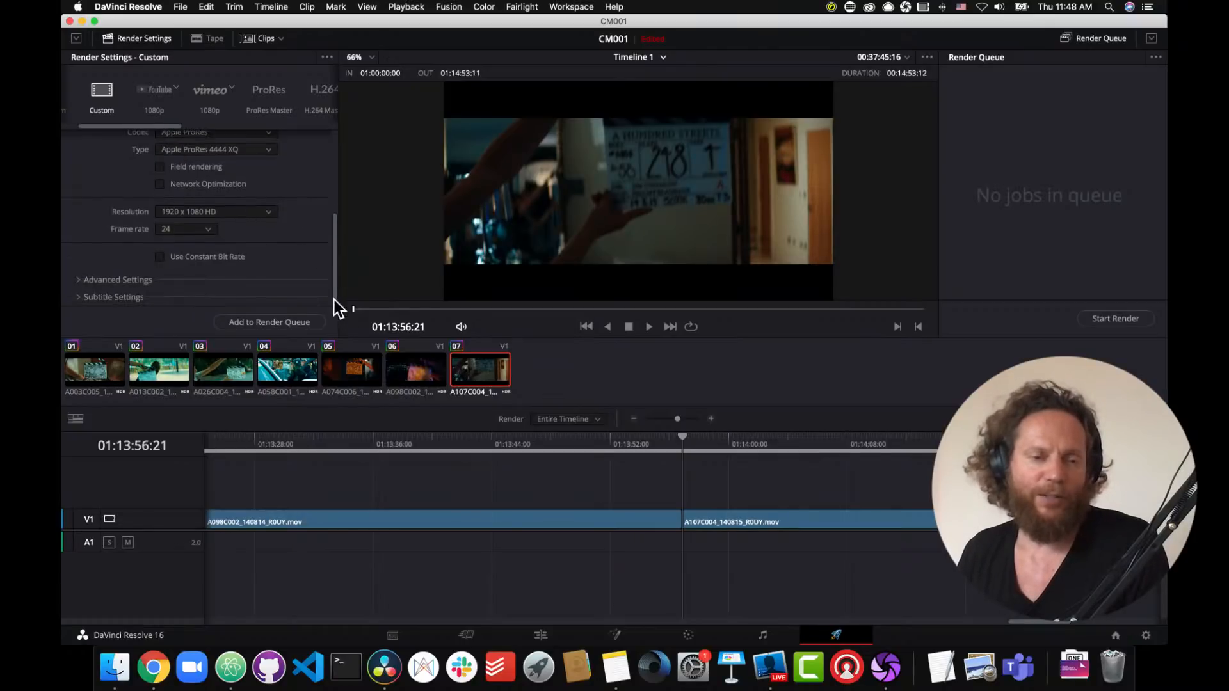
{"action": "left_click", "coordinate": [77, 282]}
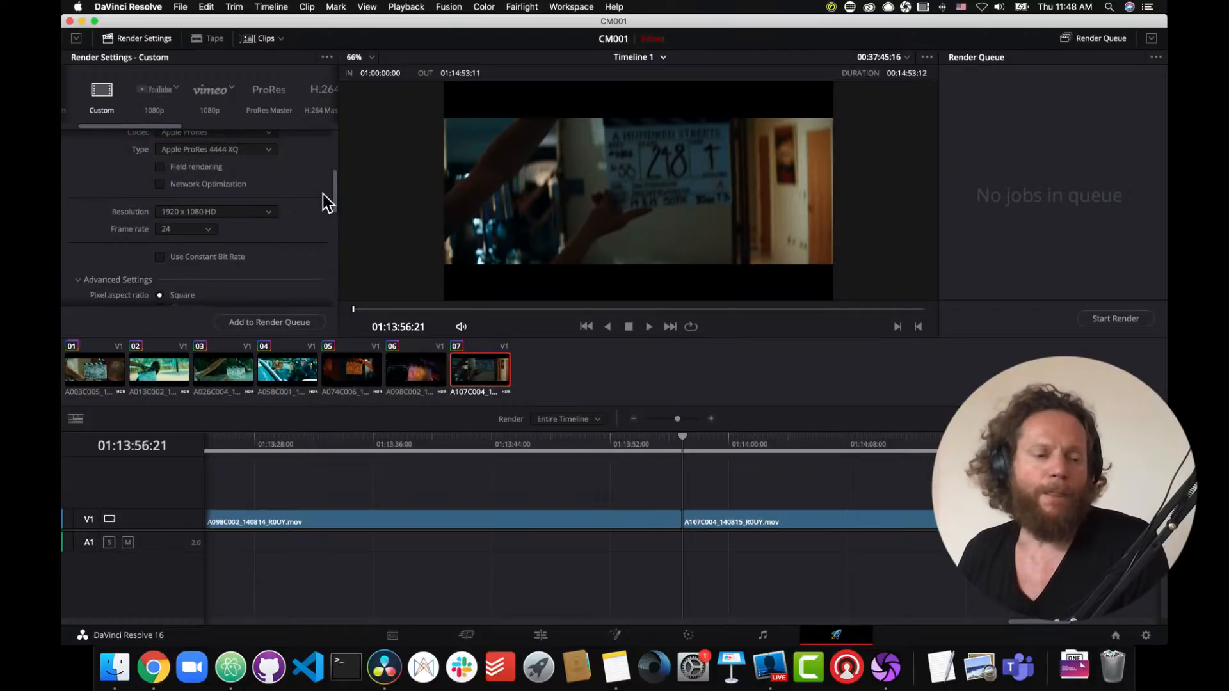
{"action": "left_click_drag", "start_coordinate": [336, 191], "coordinate": [330, 230]}
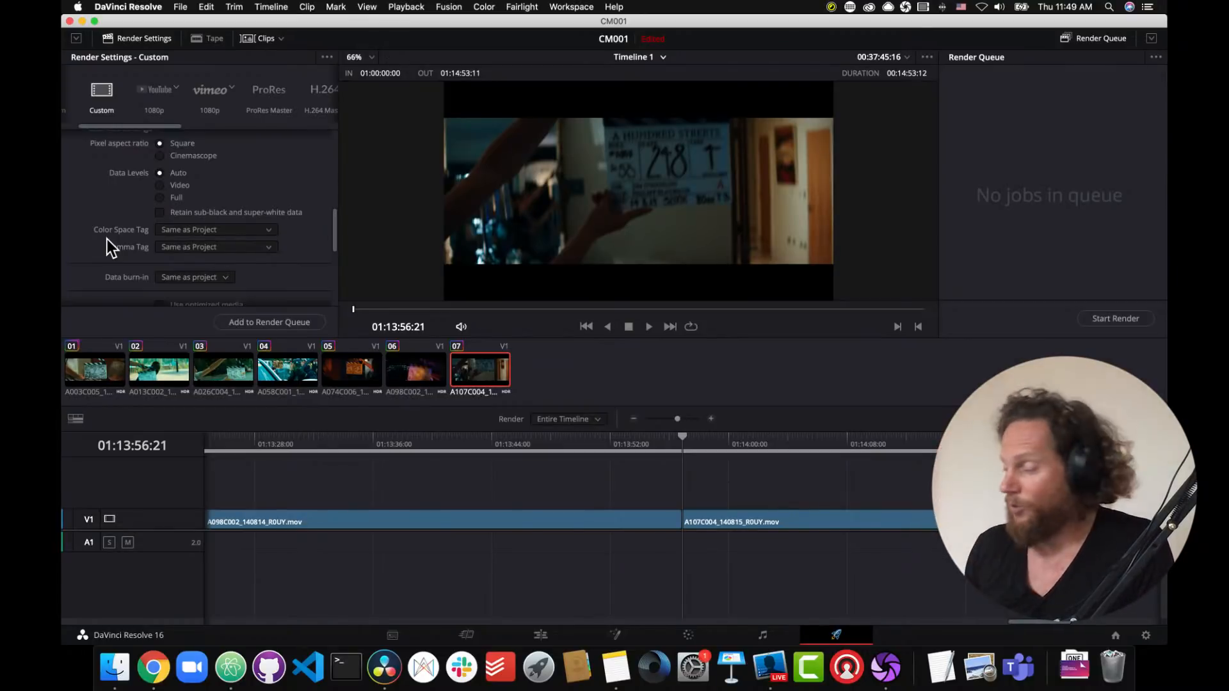
Step: Tag the render for SDR by setting the Color Space Tag to Rec.709 and the Gamma Tag to Gamma 2.4
{"action": "left_click", "coordinate": [264, 230]}
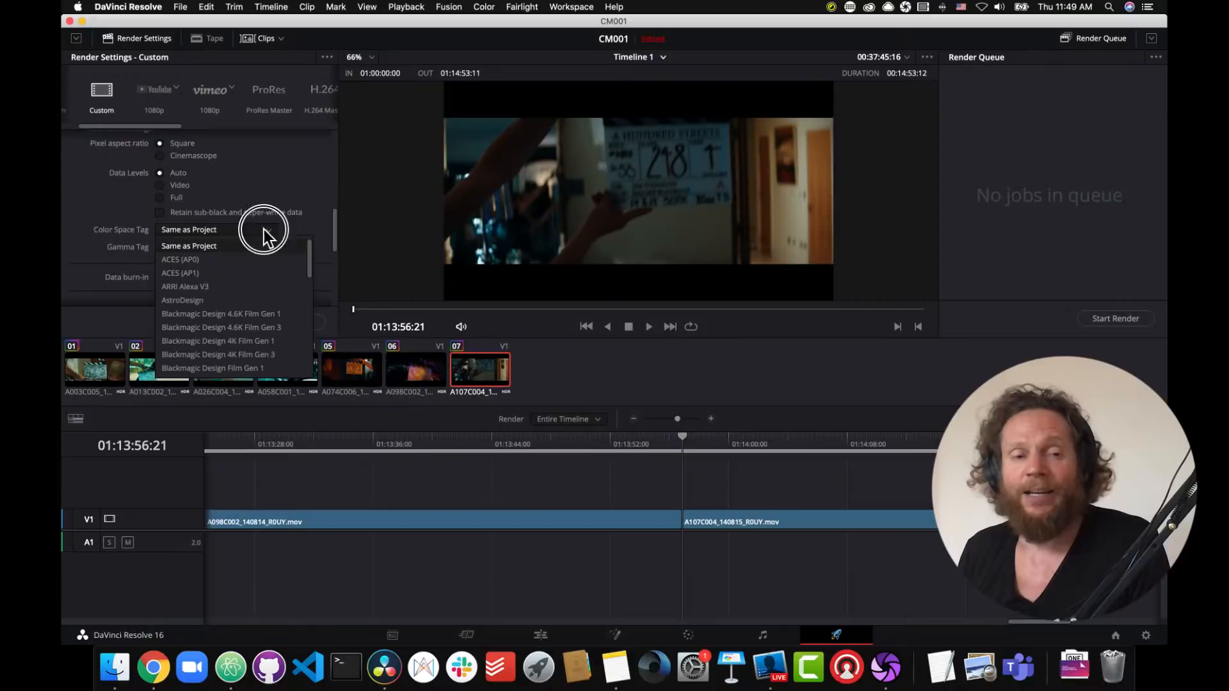
{"action": "left_click_drag", "start_coordinate": [310, 259], "coordinate": [309, 343]}
{"action": "left_click", "coordinate": [181, 277]}
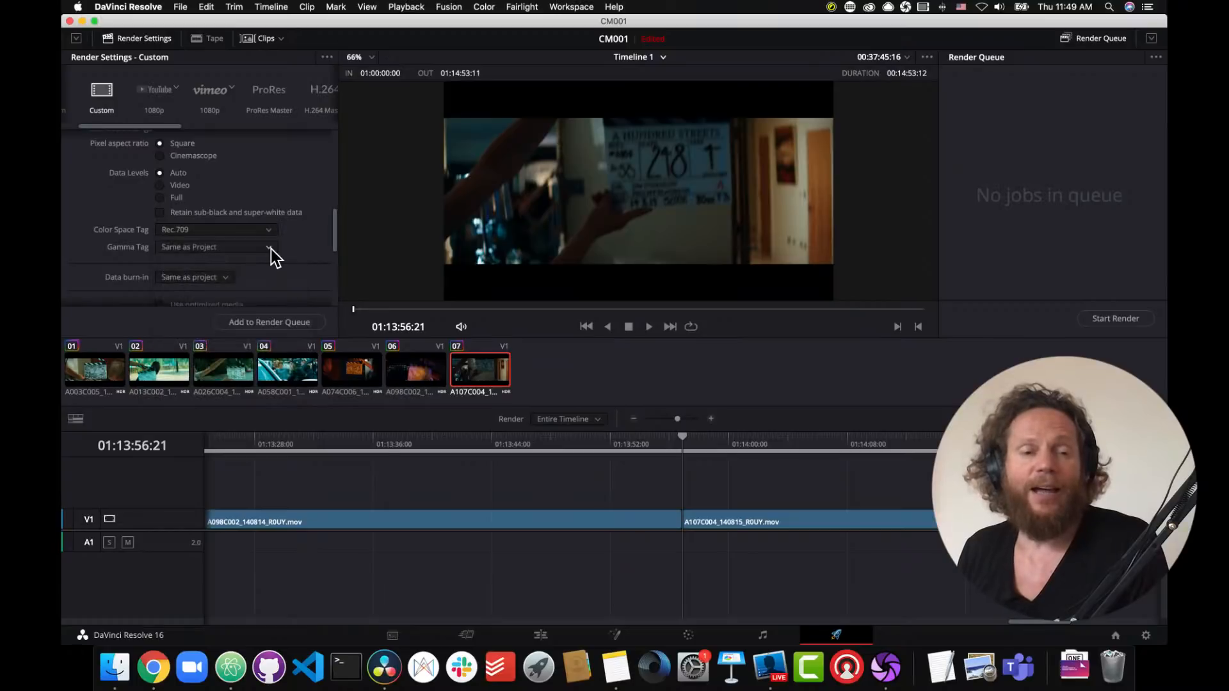
{"action": "left_click", "coordinate": [270, 247]}
{"action": "left_click_drag", "start_coordinate": [313, 270], "coordinate": [305, 324]}
{"action": "left_click", "coordinate": [215, 315]}
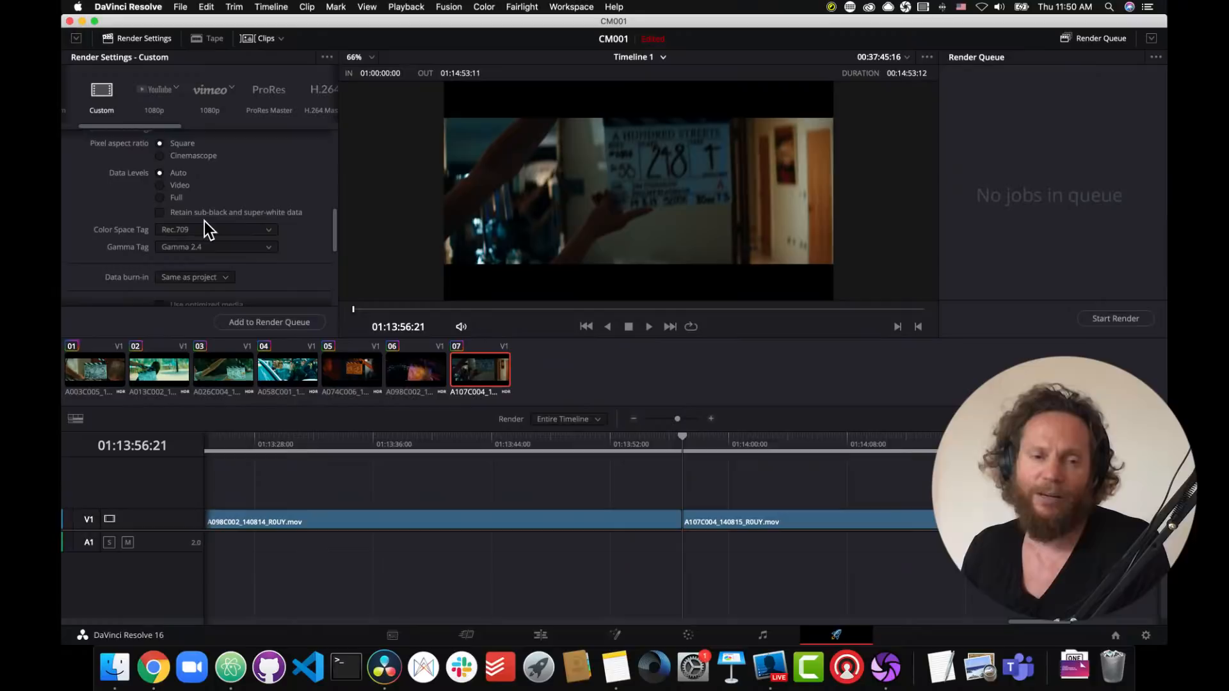
Step: Tag the render for HDR by setting the Color Space Tag to Rec.2020 and the Gamma Tag to Rec.2100 ST2084
{"action": "left_click", "coordinate": [266, 230]}
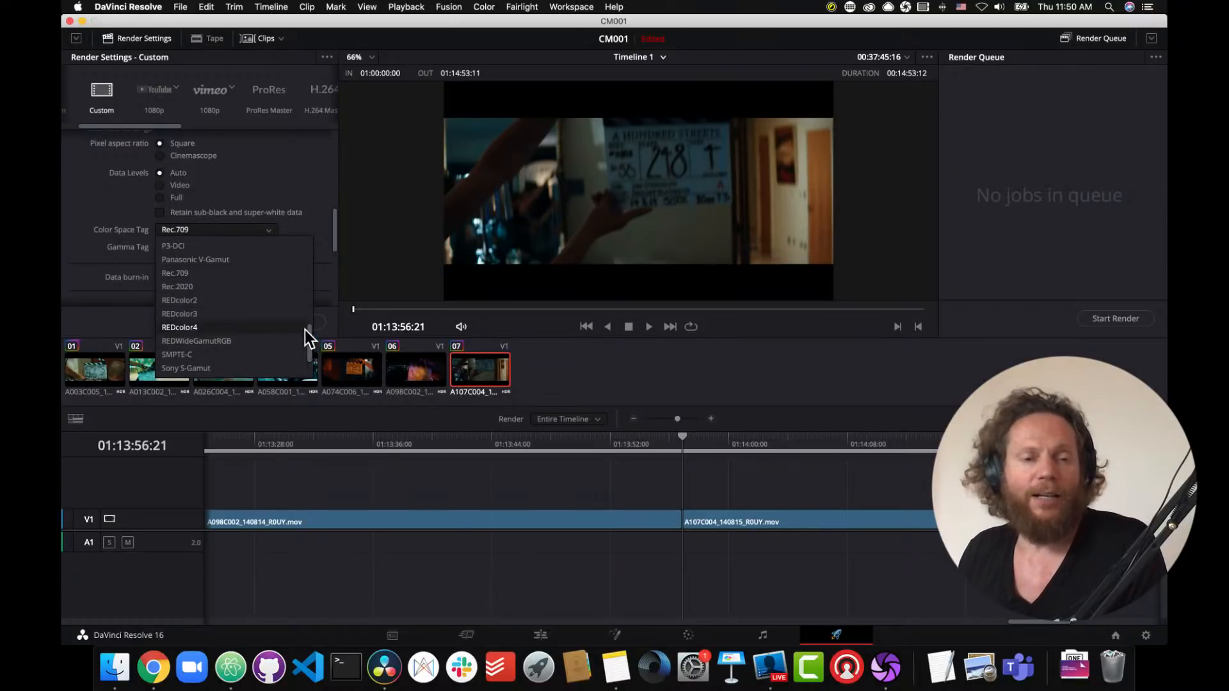
{"action": "left_click", "coordinate": [207, 286]}
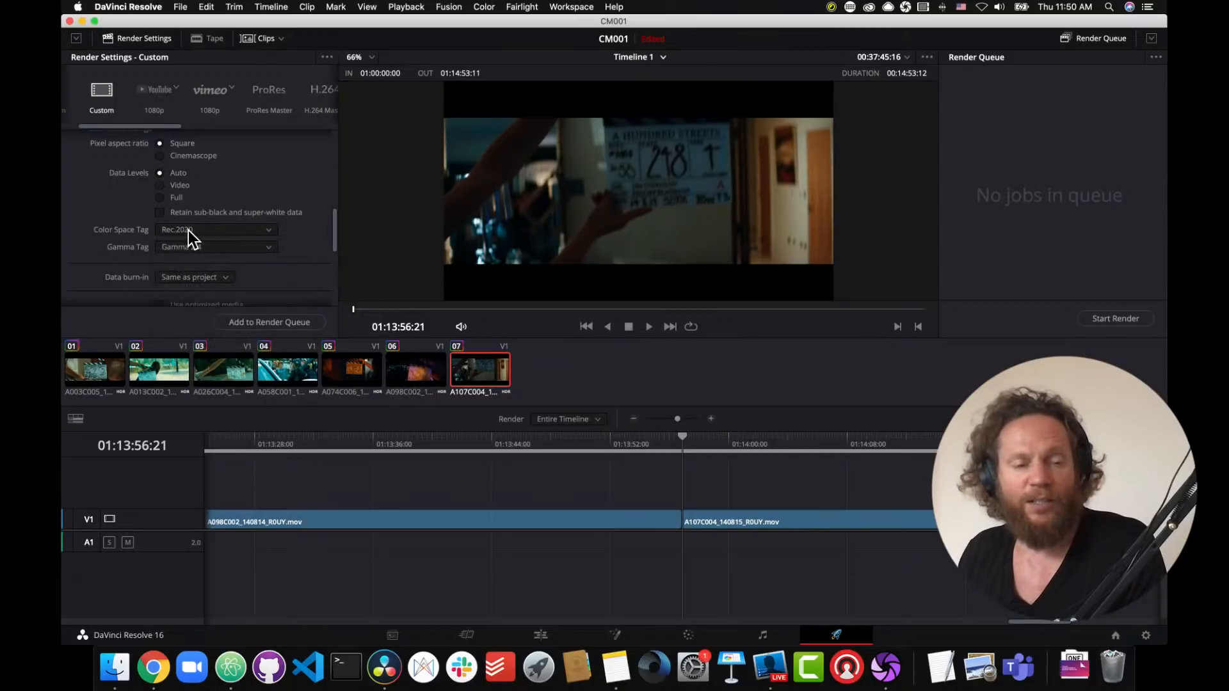
{"action": "left_click", "coordinate": [265, 249]}
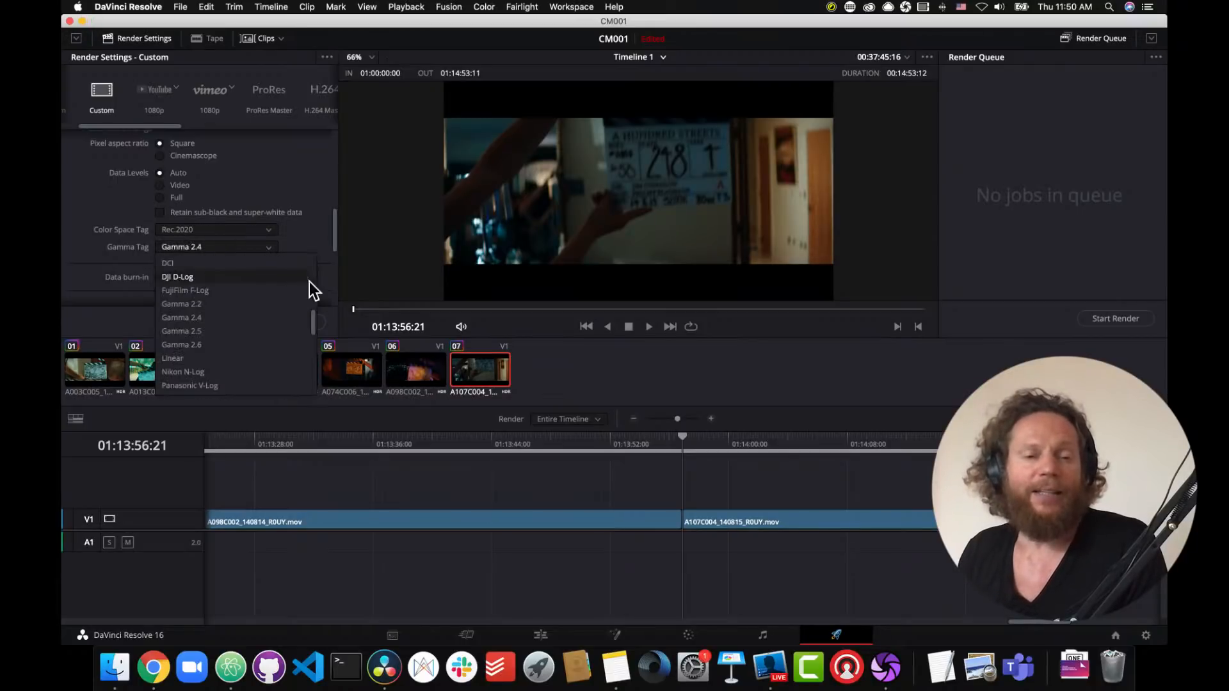
{"action": "scroll", "coordinate": [279, 367], "scroll_direction": "down", "scroll_amount": 5}
{"action": "scroll", "coordinate": [278, 368], "scroll_direction": "down", "scroll_amount": 3}
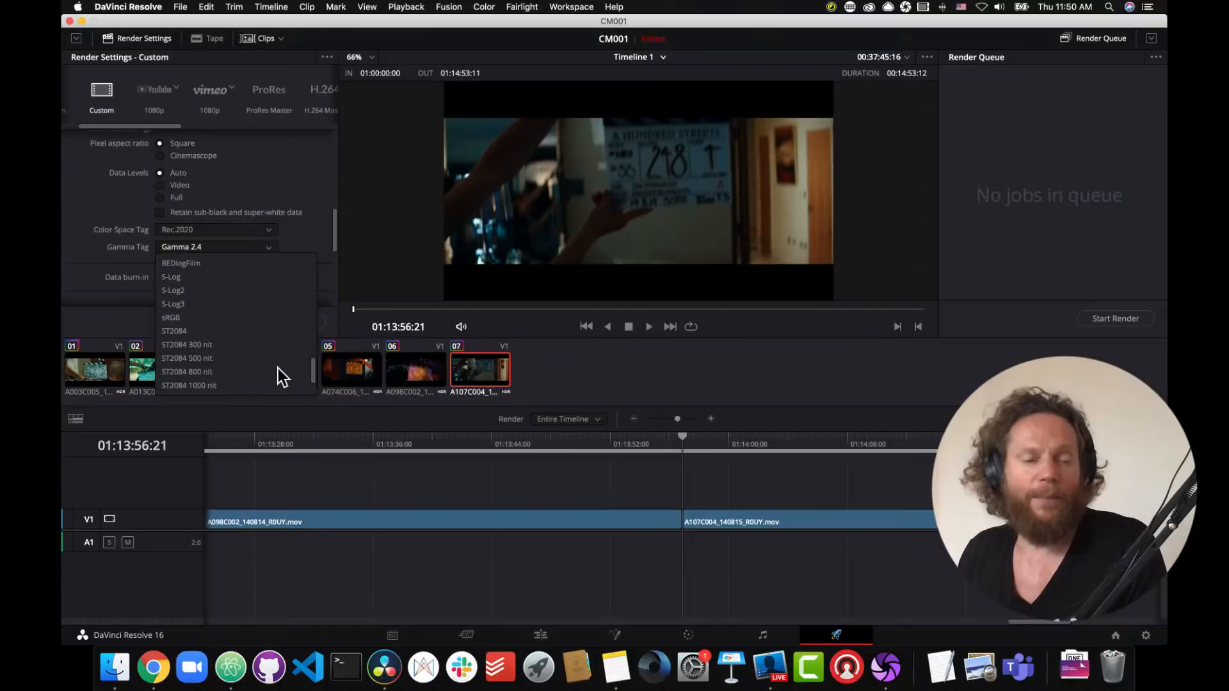
{"action": "scroll", "coordinate": [277, 367], "scroll_direction": "up", "scroll_amount": 3}
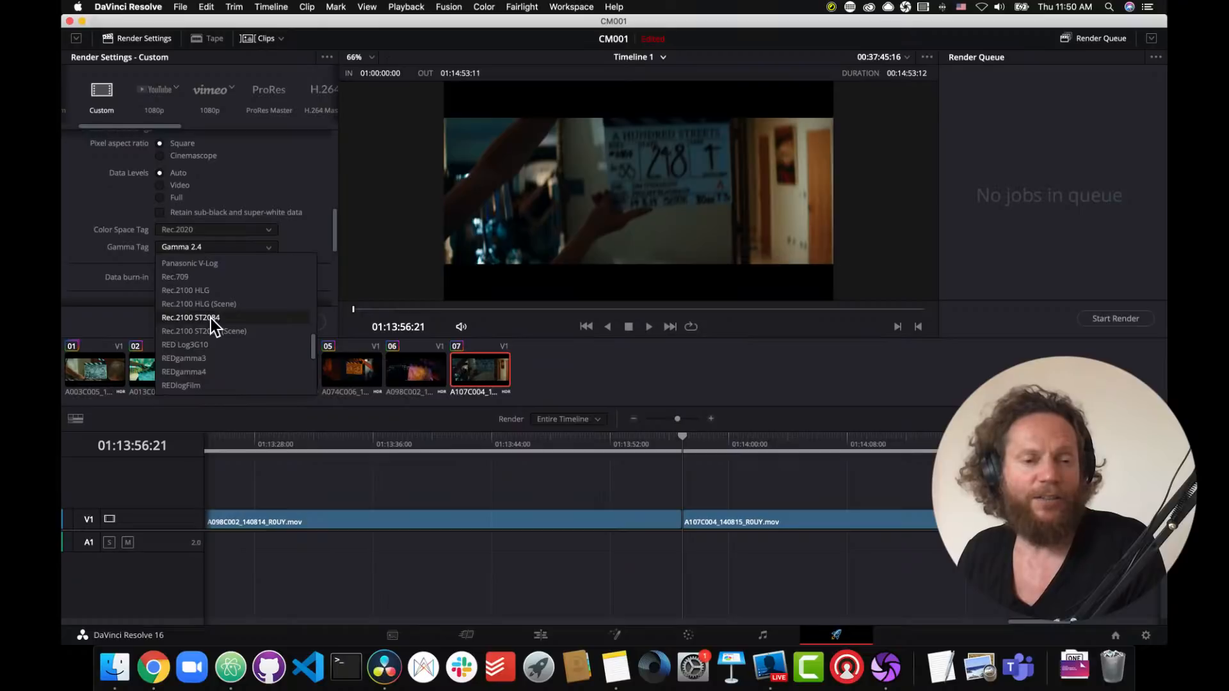
{"action": "left_click", "coordinate": [210, 319]}
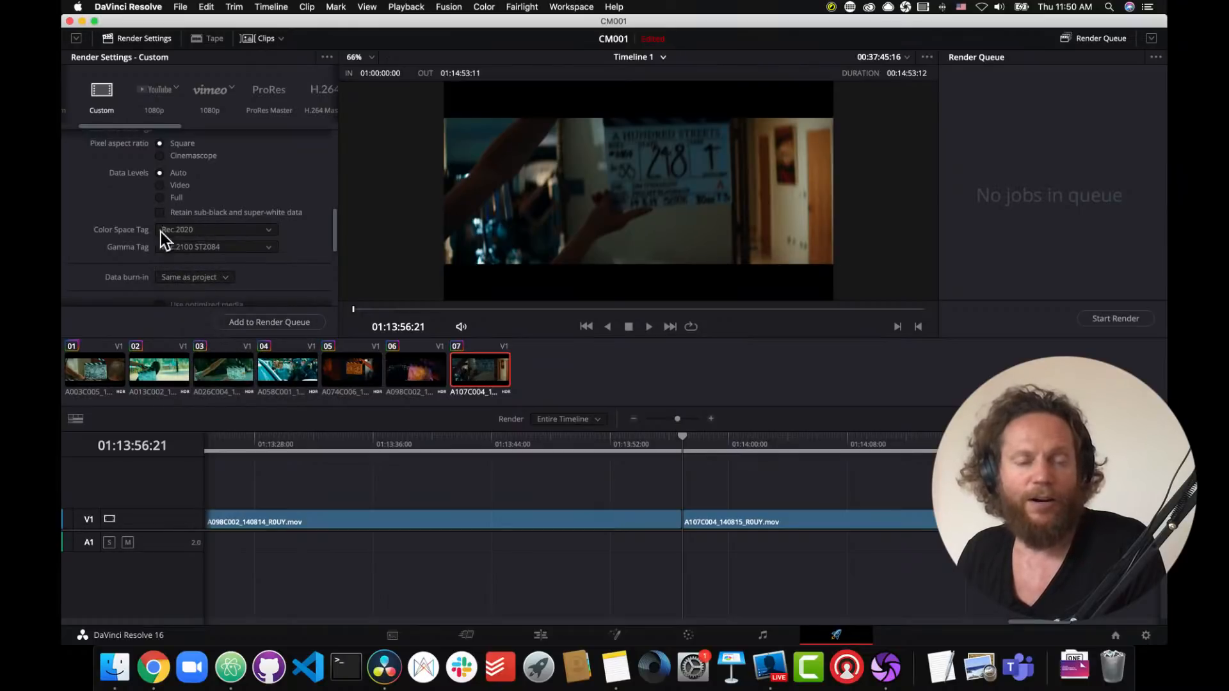